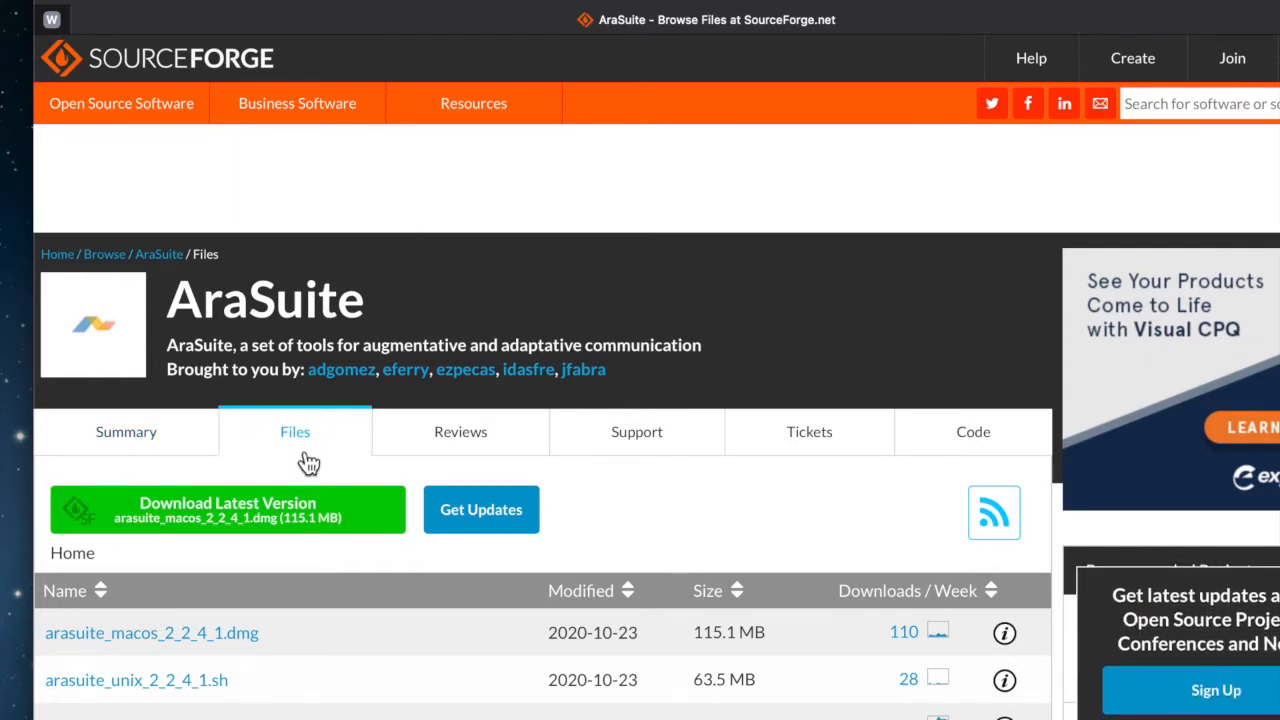
Look through the AraSuite installer files offered for macOS, Unix and Windows
{"action": "scroll", "coordinate": [308, 462], "scroll_direction": "down", "scroll_amount": 5}
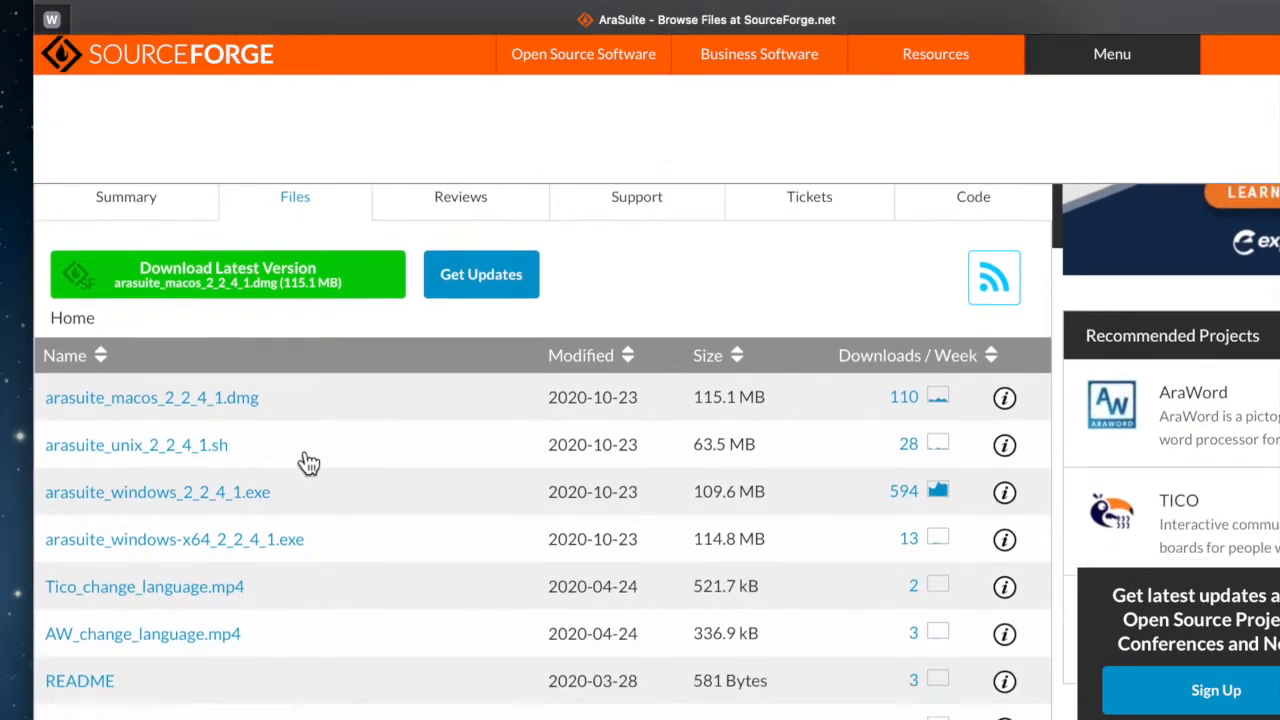
{"action": "scroll", "coordinate": [308, 462], "scroll_direction": "down", "scroll_amount": 1}
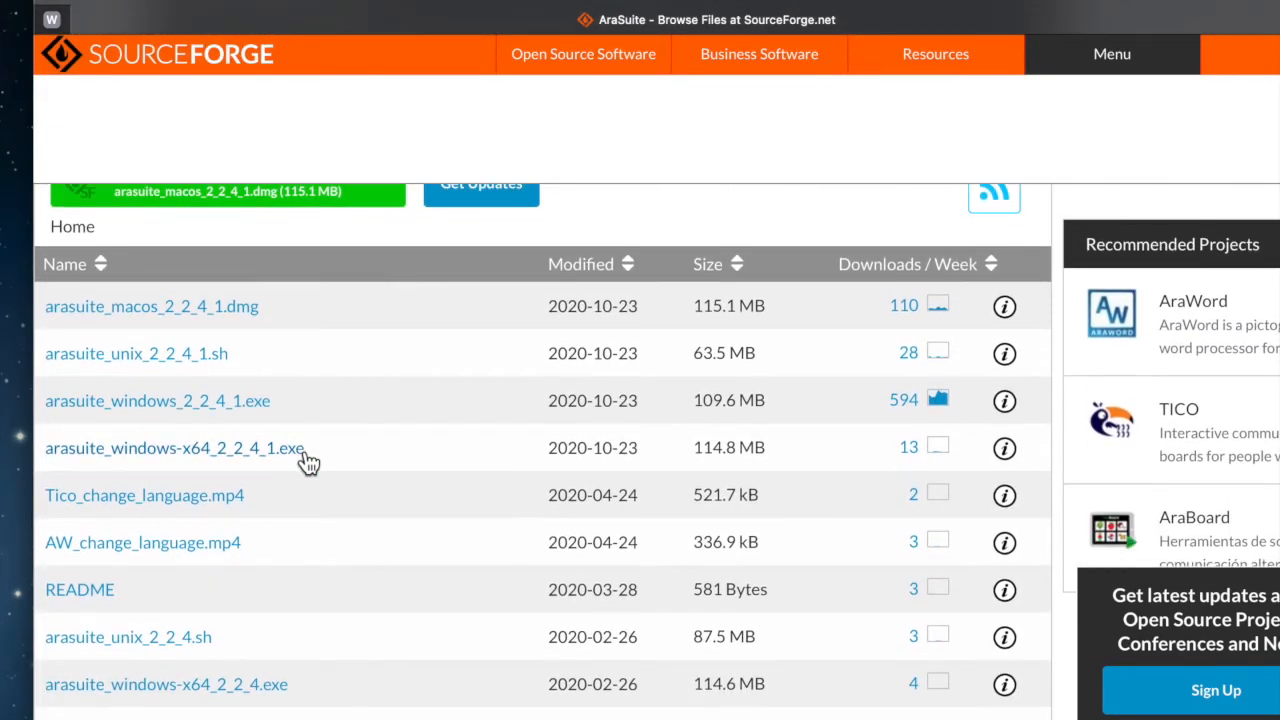
{"action": "scroll", "coordinate": [306, 458], "scroll_direction": "down", "scroll_amount": 2}
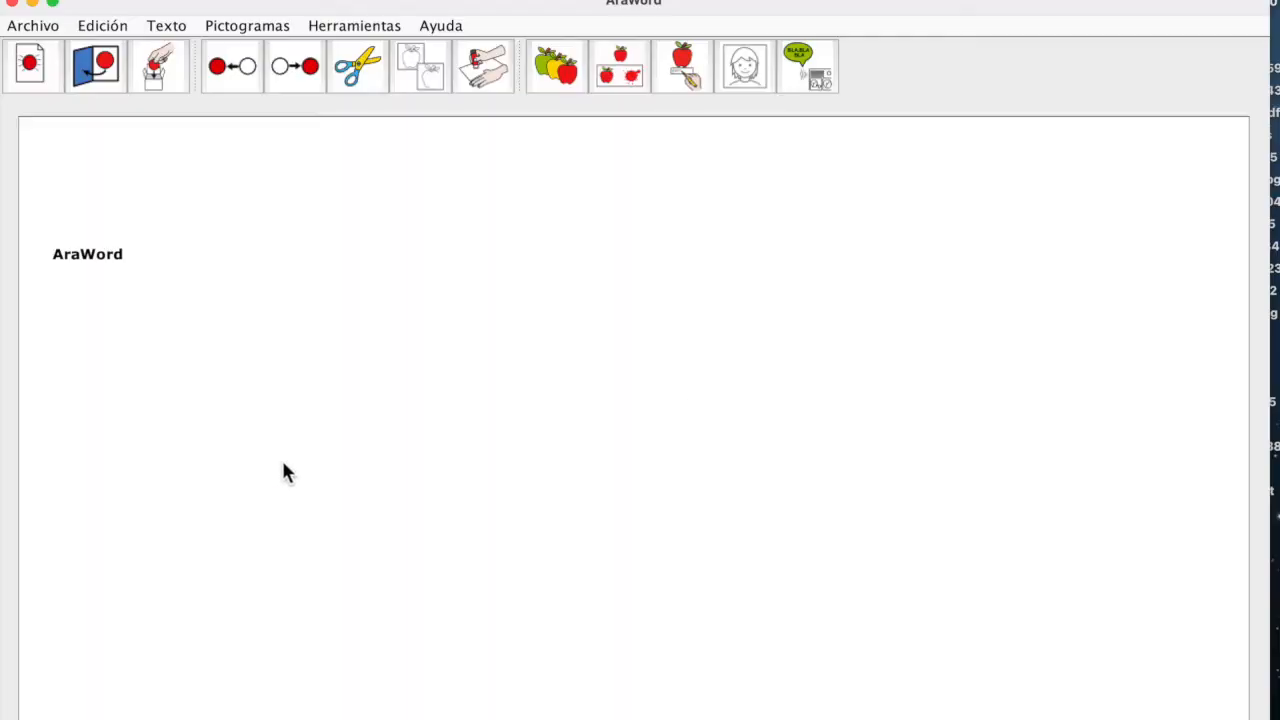
Switch to AraWord and set both the application language and the document language to Frances
{"action": "left_click", "coordinate": [367, 32]}
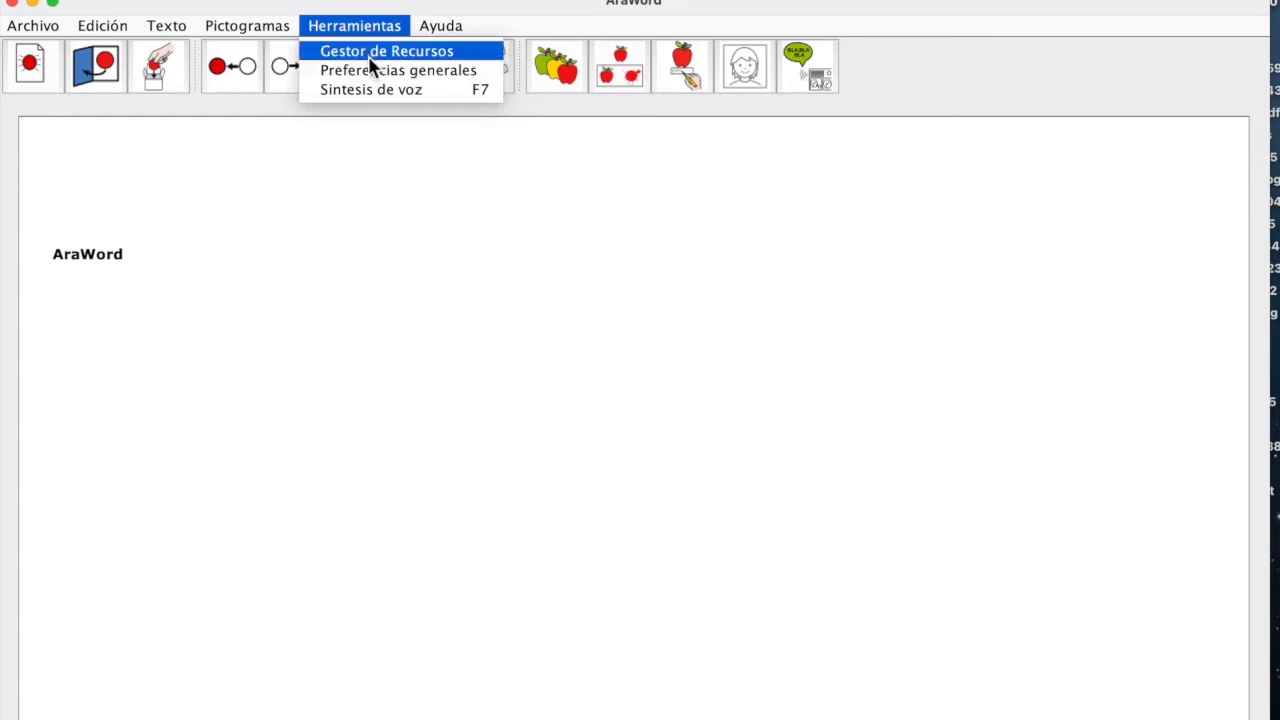
{"action": "left_click", "coordinate": [370, 69]}
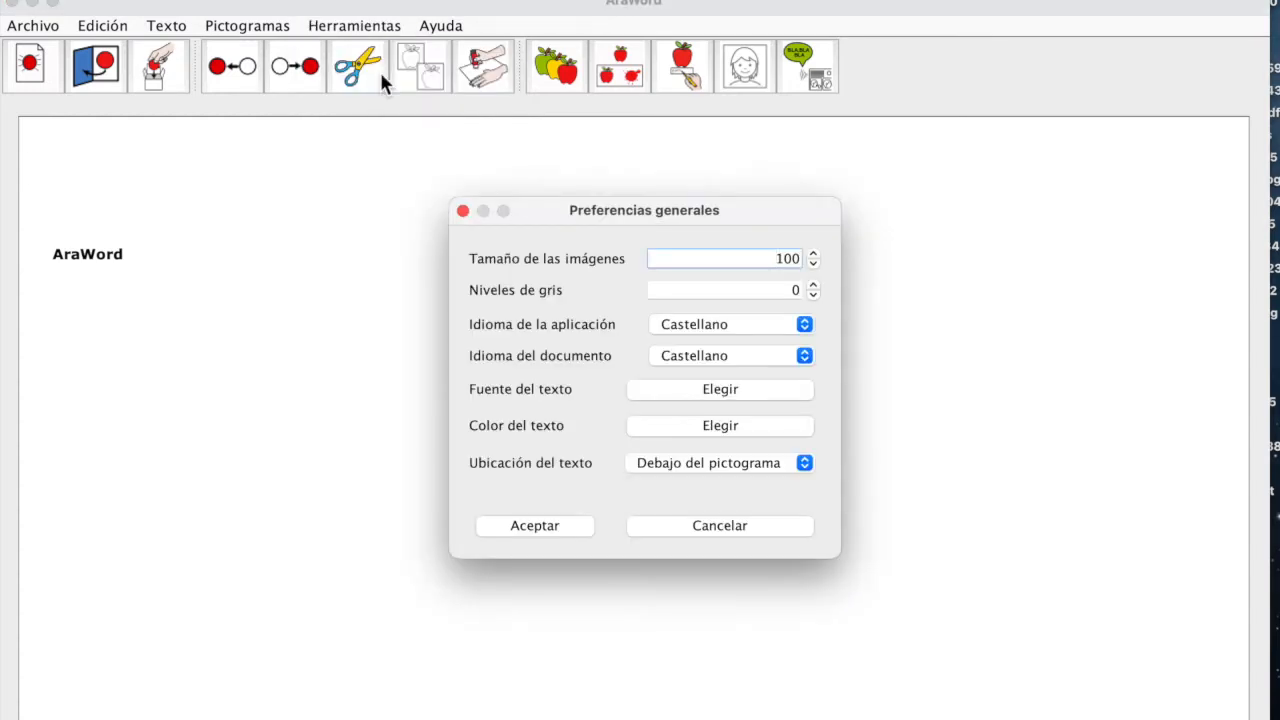
{"action": "left_click", "coordinate": [729, 326]}
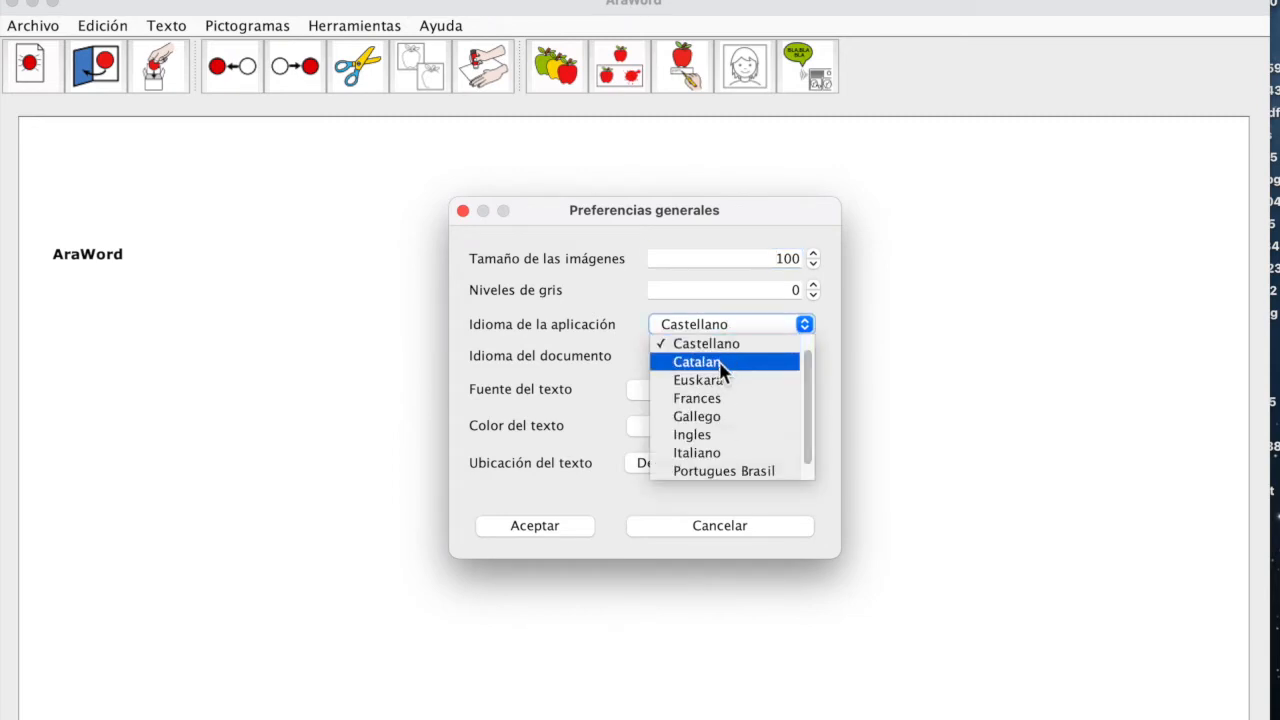
{"action": "left_click", "coordinate": [715, 401]}
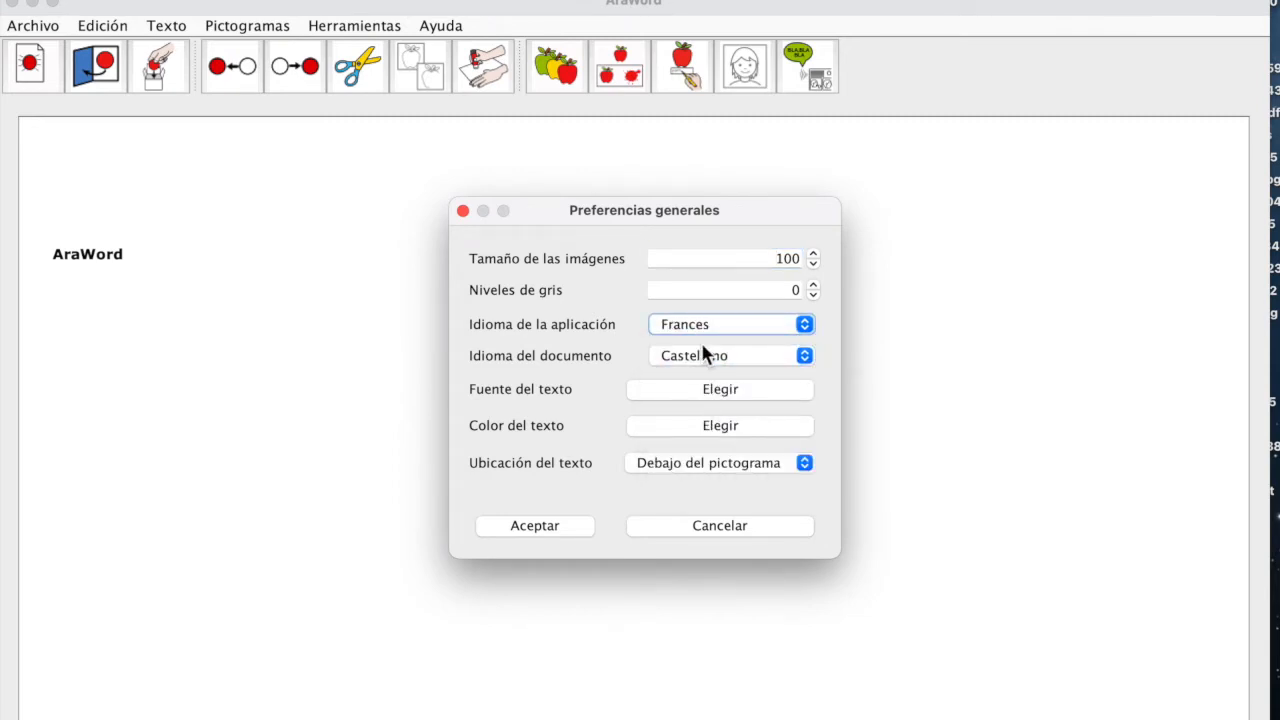
{"action": "left_click", "coordinate": [716, 364]}
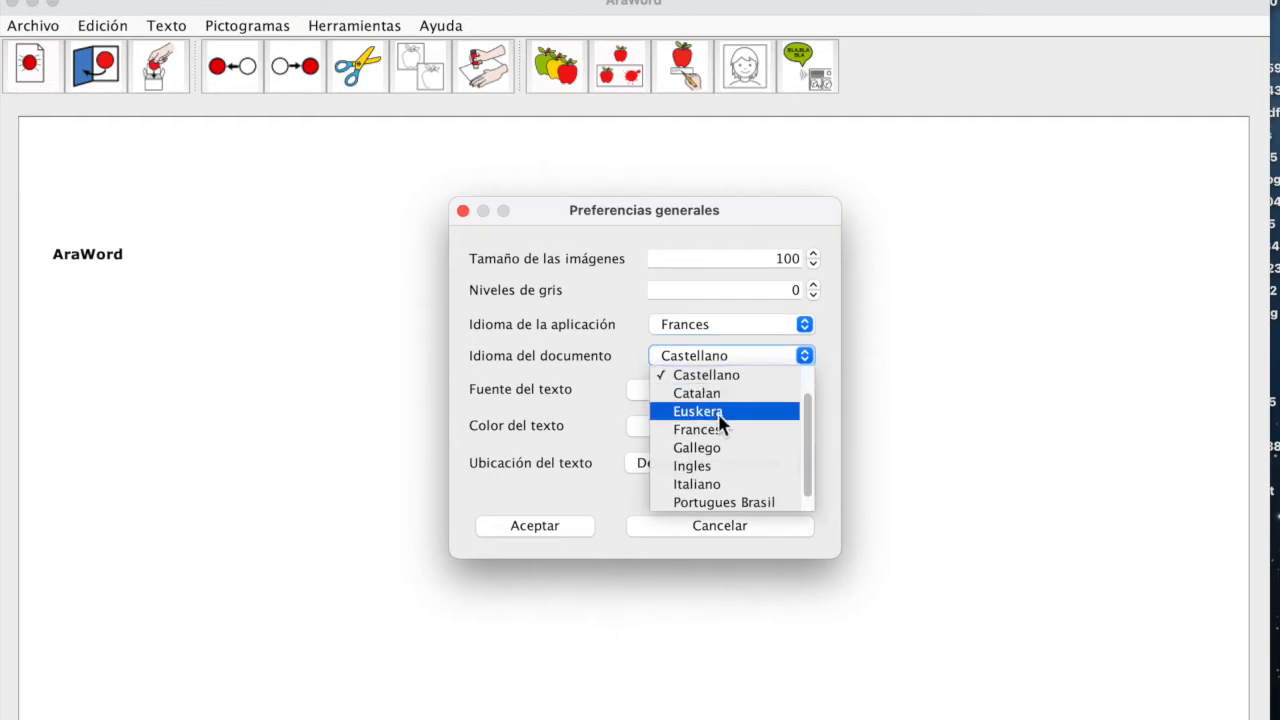
{"action": "left_click", "coordinate": [722, 438]}
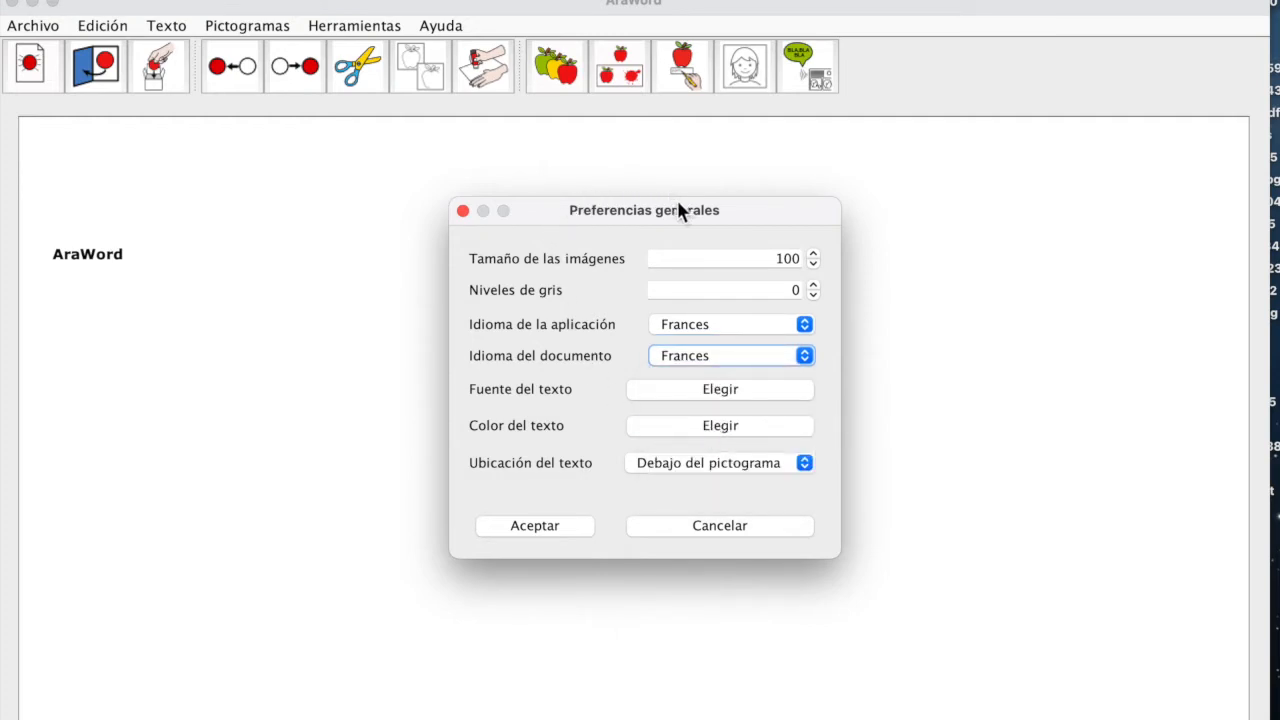
{"action": "left_click", "coordinate": [542, 527]}
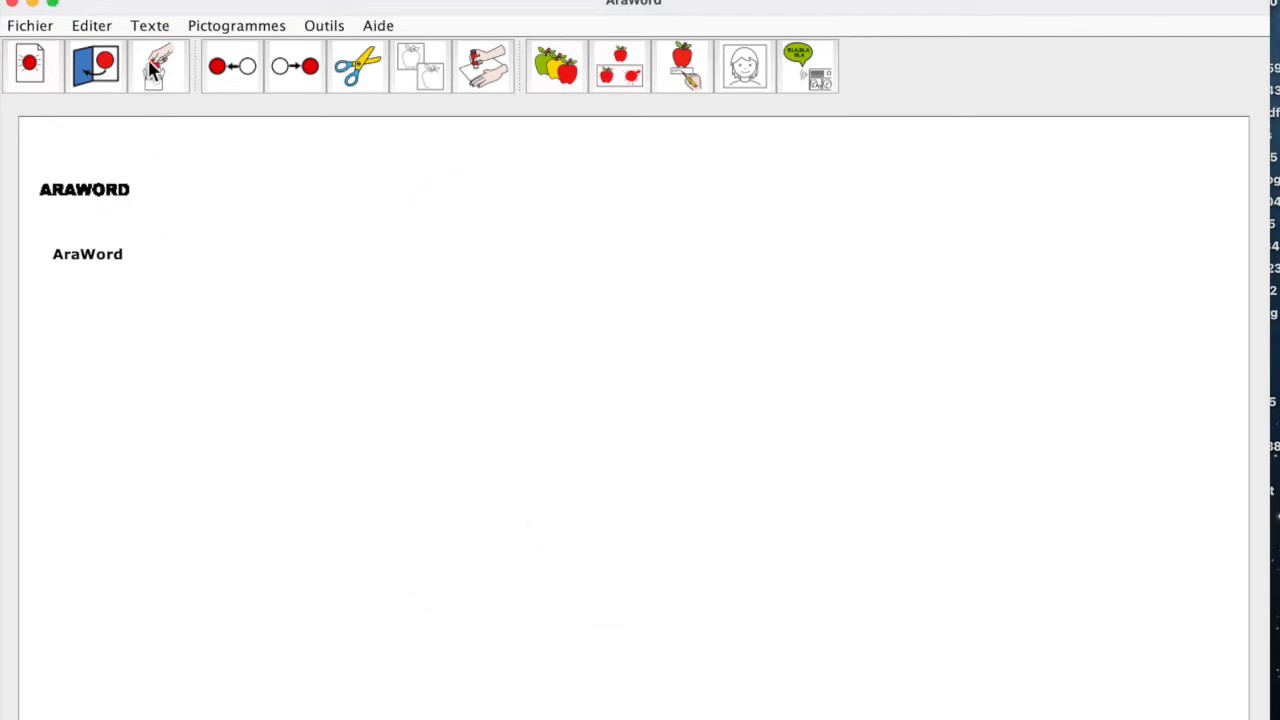
Delete the sample word "AraWord" from the document
{"action": "left_click", "coordinate": [234, 28]}
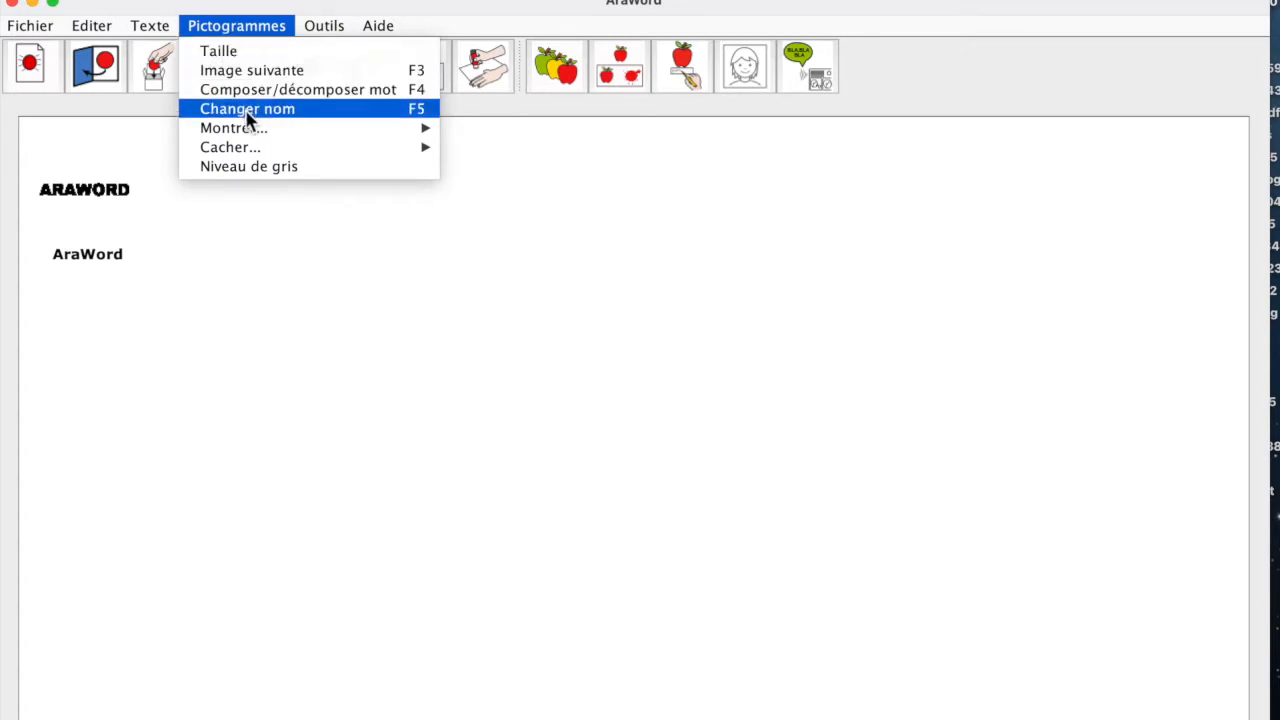
{"action": "left_click", "coordinate": [174, 257]}
{"action": "left_click", "coordinate": [131, 258]}
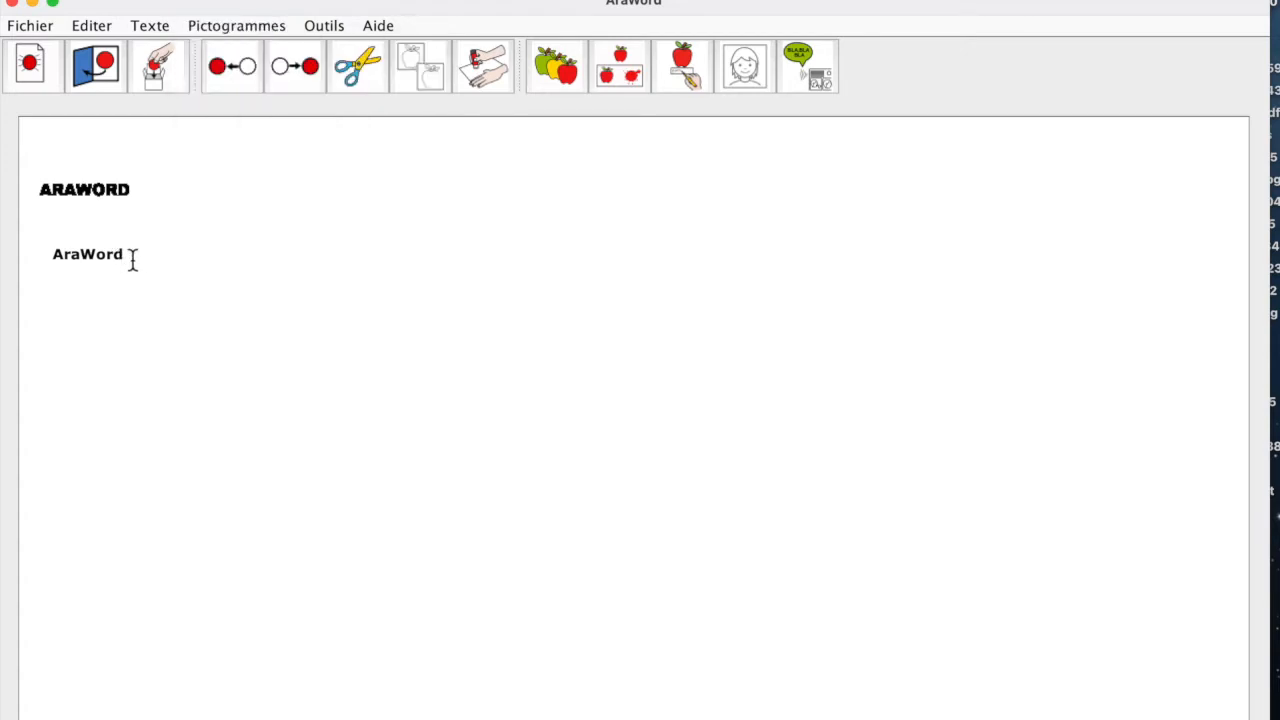
{"action": "key", "text": "BackSpace"}
{"action": "key", "text": "BackSpace"}
{"action": "key", "text": "BackSpace"}
{"action": "key", "text": "BackSpace"}
{"action": "key", "text": "BackSpace"}
{"action": "key", "text": "BackSpace"}
{"action": "key", "text": "BackSpace"}
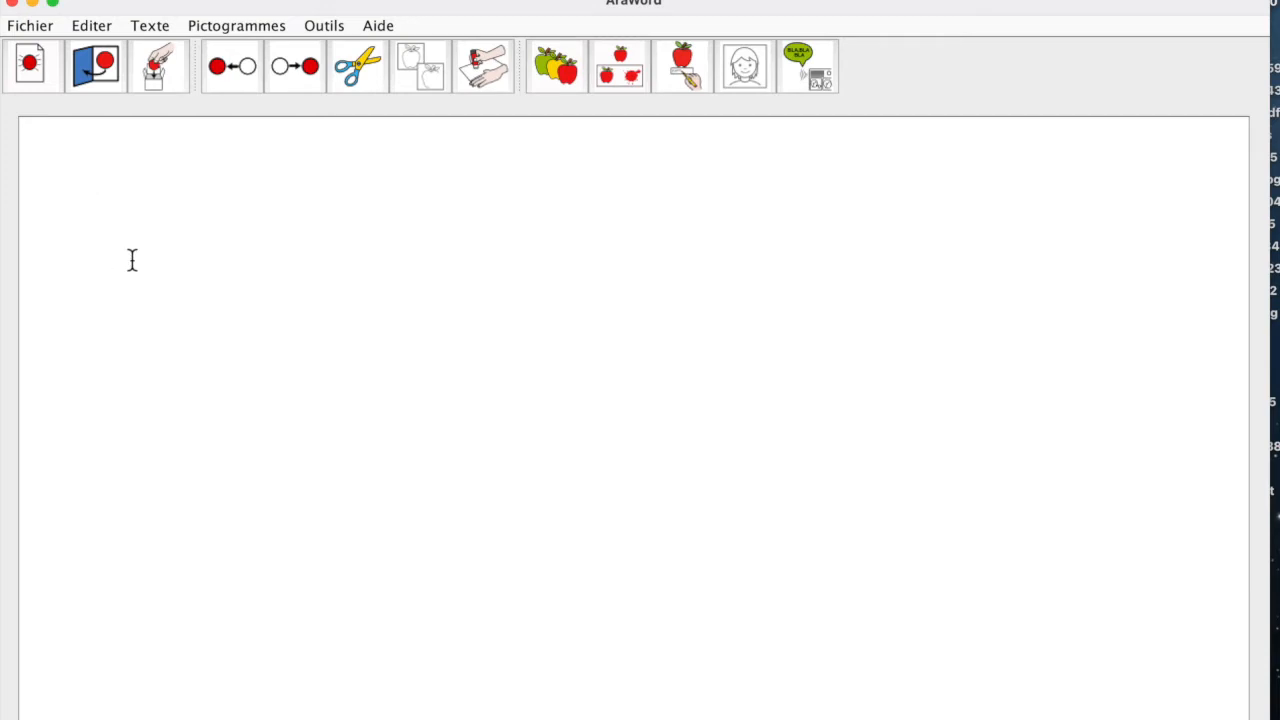
{"action": "type", "text": "le"}
{"action": "key", "text": "BackSpace"}
{"action": "key", "text": "BackSpace"}
Check the resource manager for pictogram updates and install the new version of the pictograms
{"action": "left_click", "coordinate": [221, 30]}
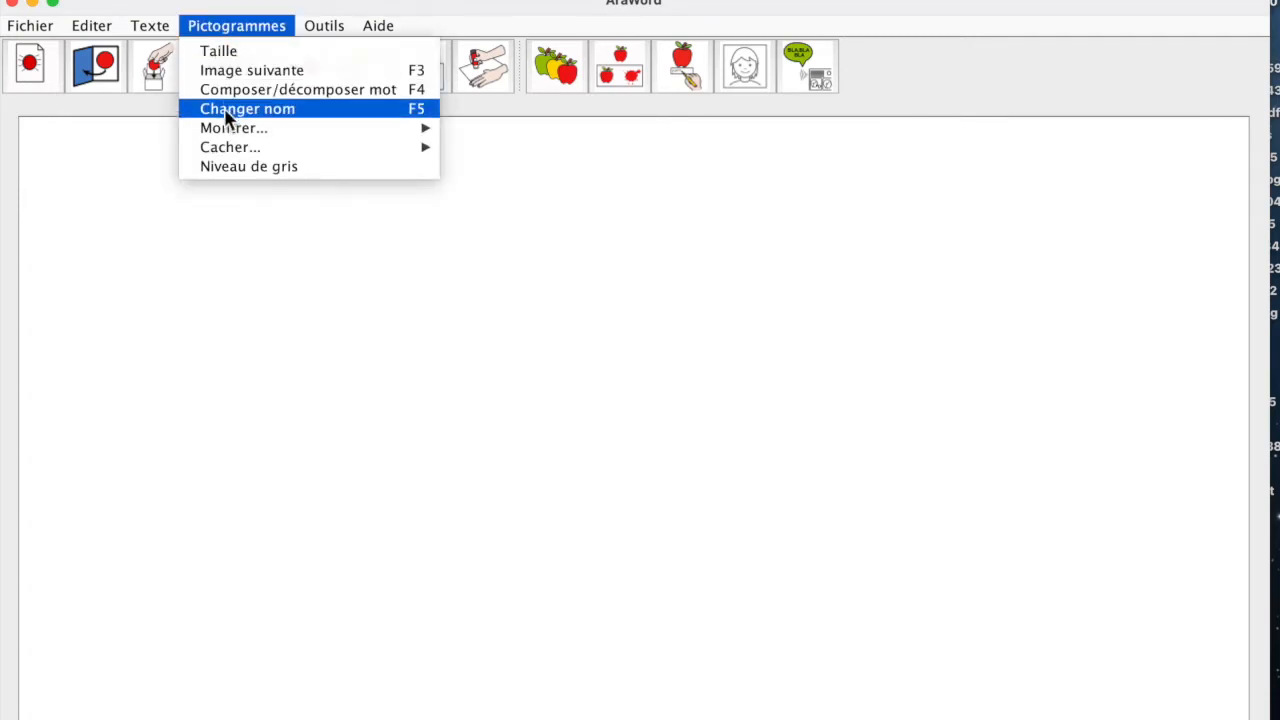
{"action": "mouse_move", "coordinate": [339, 32]}
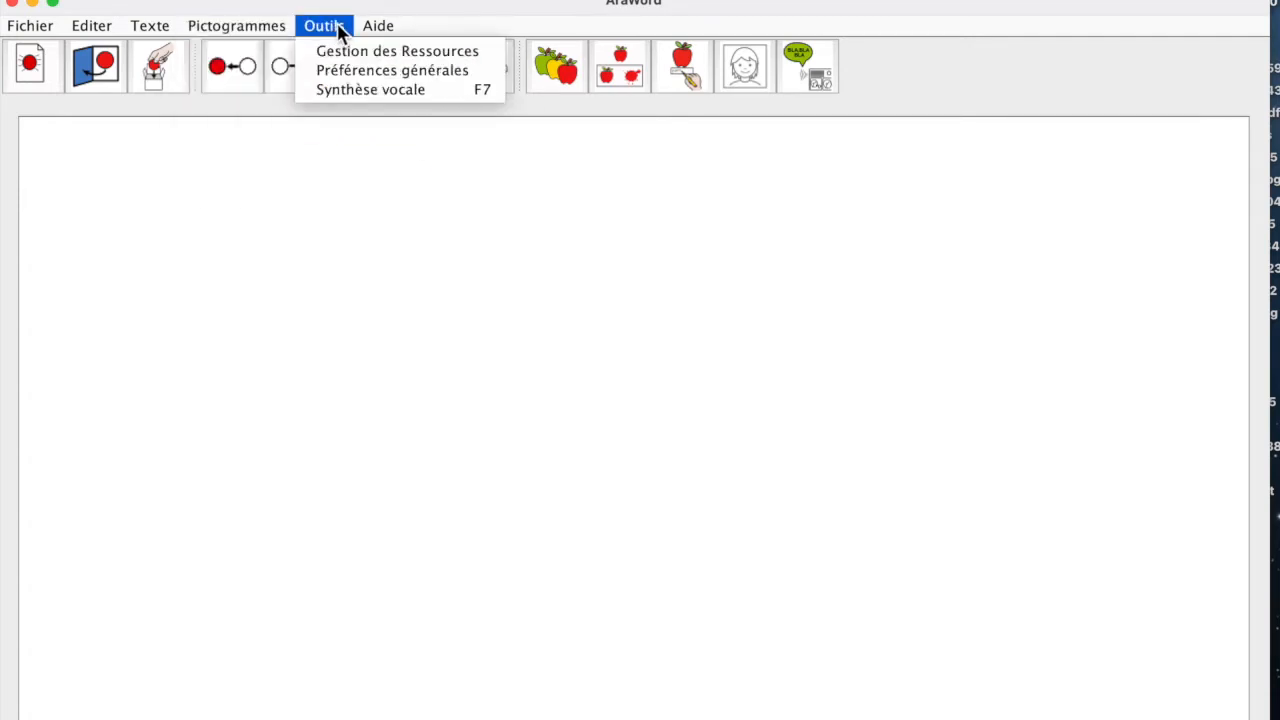
{"action": "left_click", "coordinate": [345, 52]}
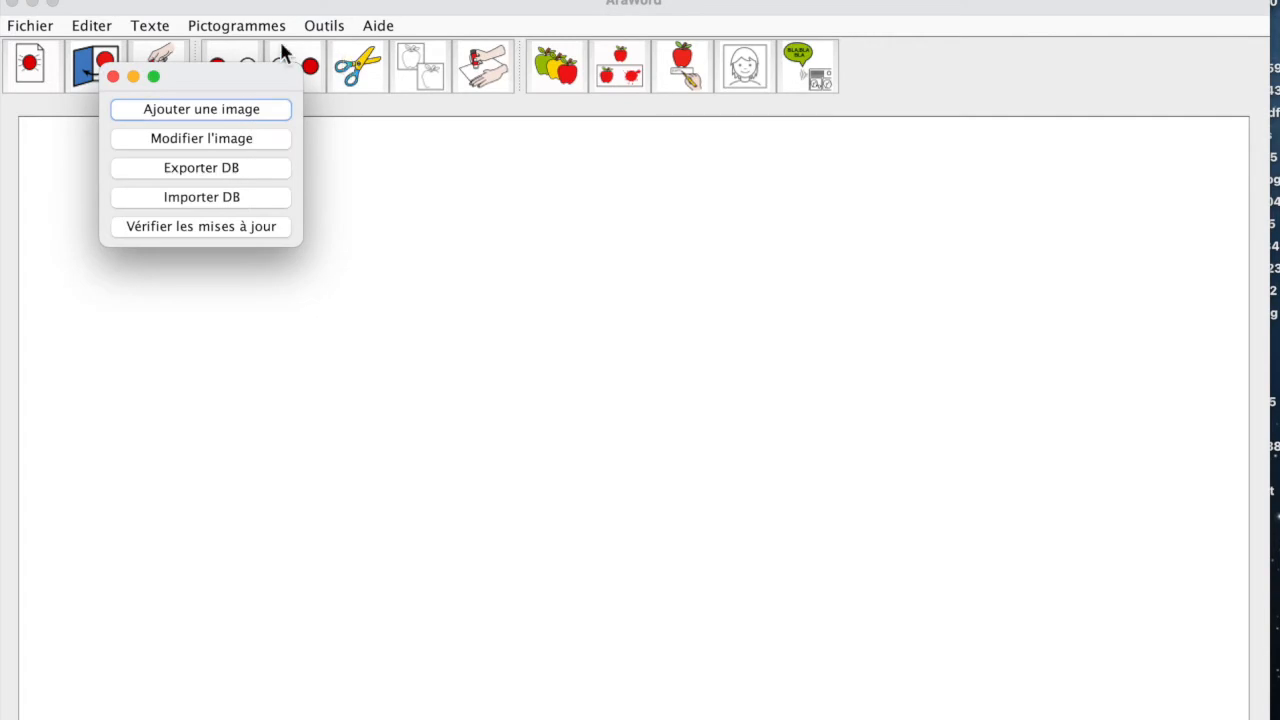
{"action": "left_click", "coordinate": [203, 228]}
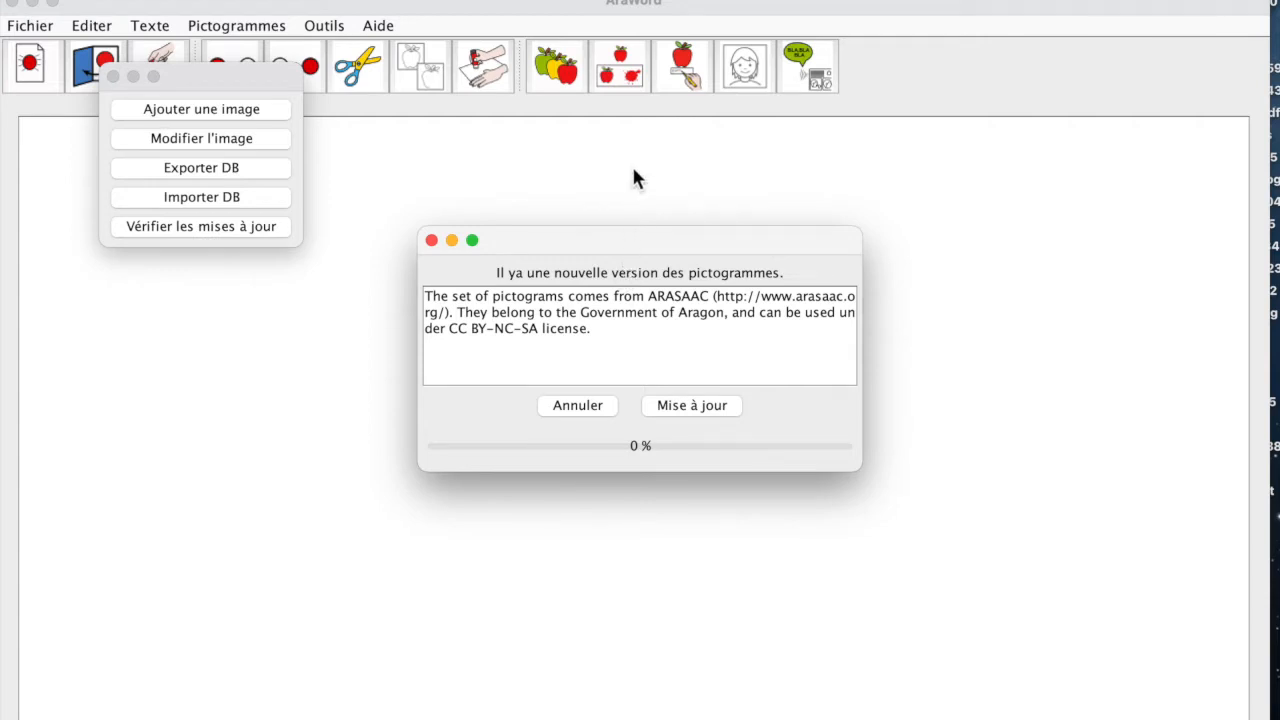
{"action": "left_click", "coordinate": [699, 406]}
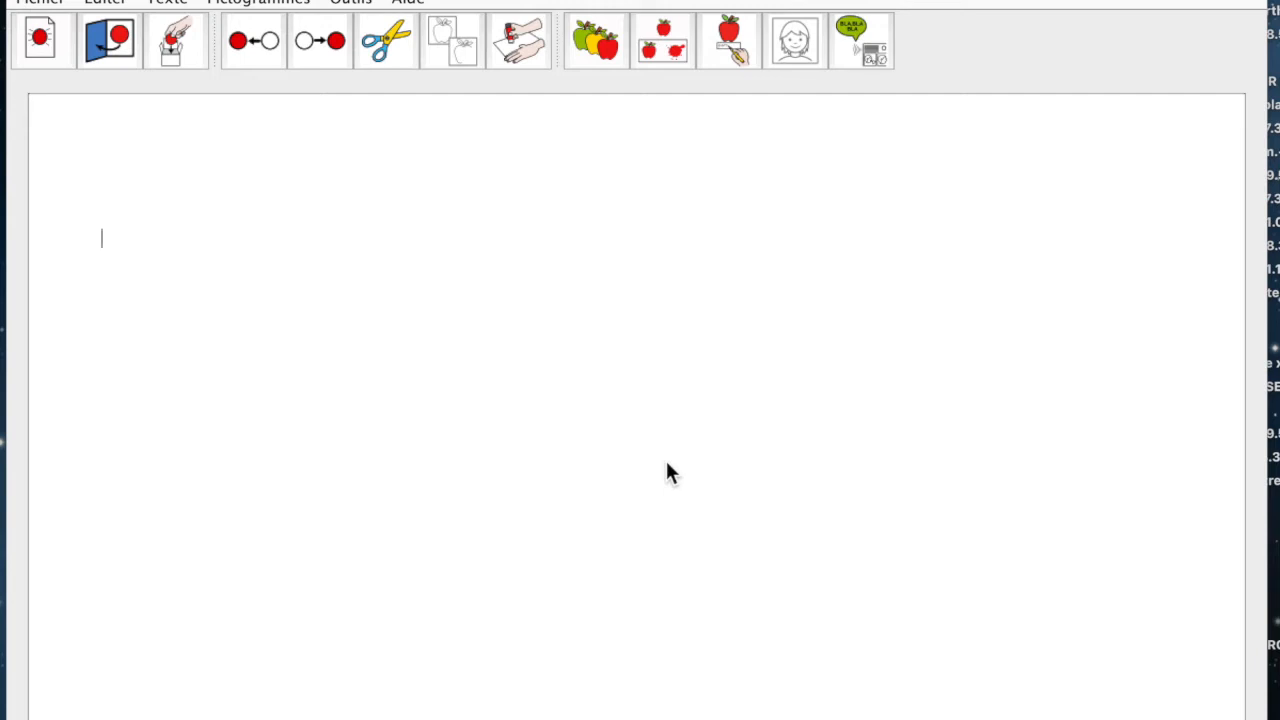
Write "Le" on the first line and change its pictogram to the plain triangle
{"action": "type", "text": "Le"}
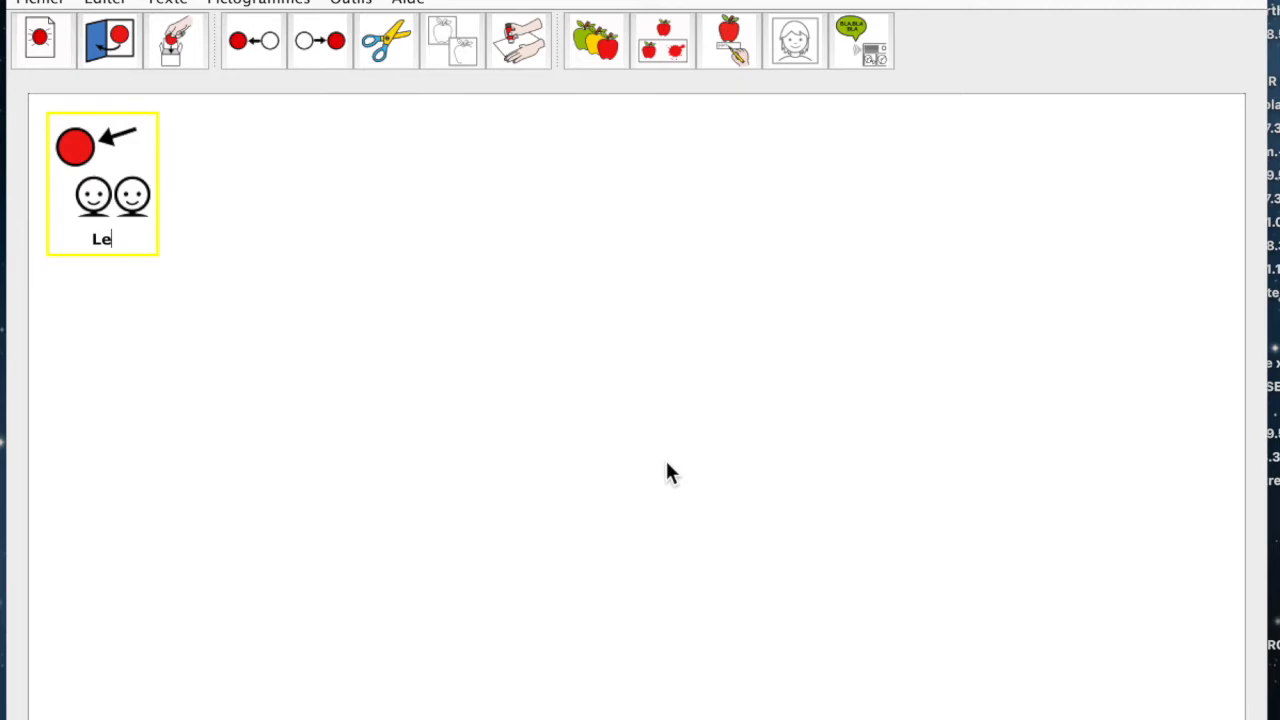
{"action": "left_click", "coordinate": [605, 52]}
{"action": "left_click", "coordinate": [605, 52]}
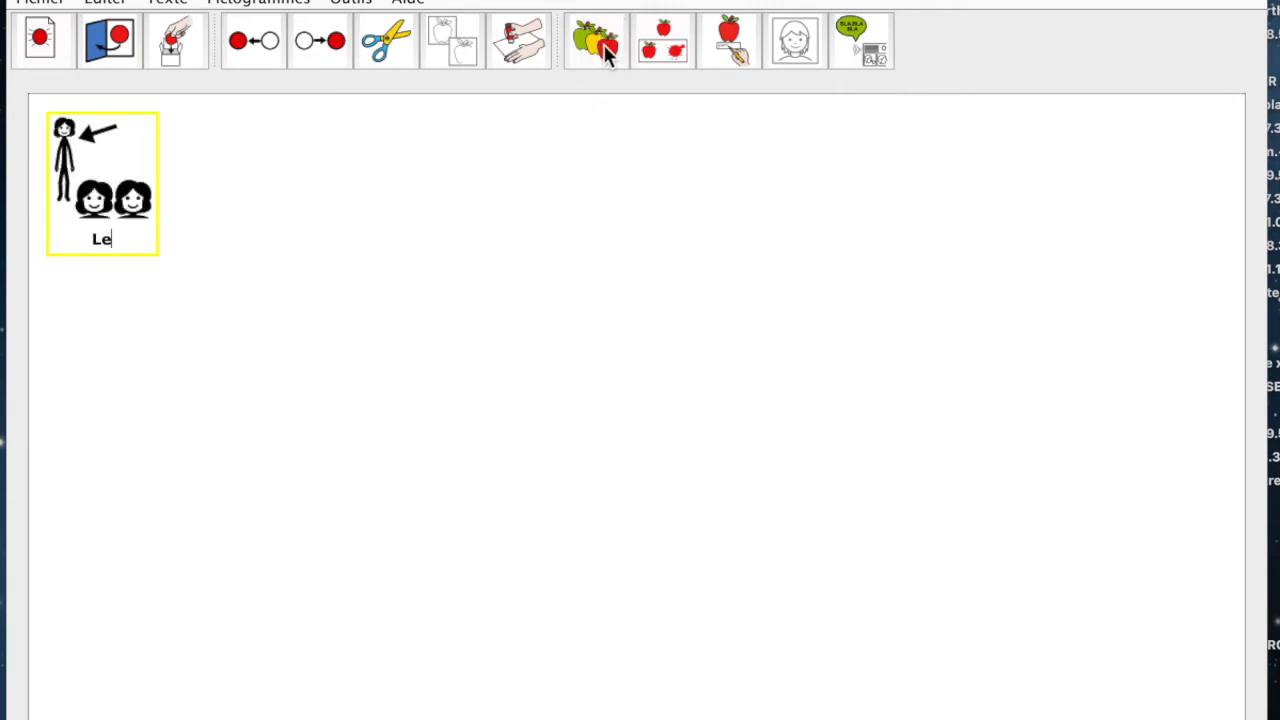
{"action": "left_click", "coordinate": [605, 52]}
Continue the first sentence after "Le" with "chien mange de la pâtée."
{"action": "type", "text": "chi"}
{"action": "key", "text": "BackSpace"}
{"action": "type", "text": "ien"}
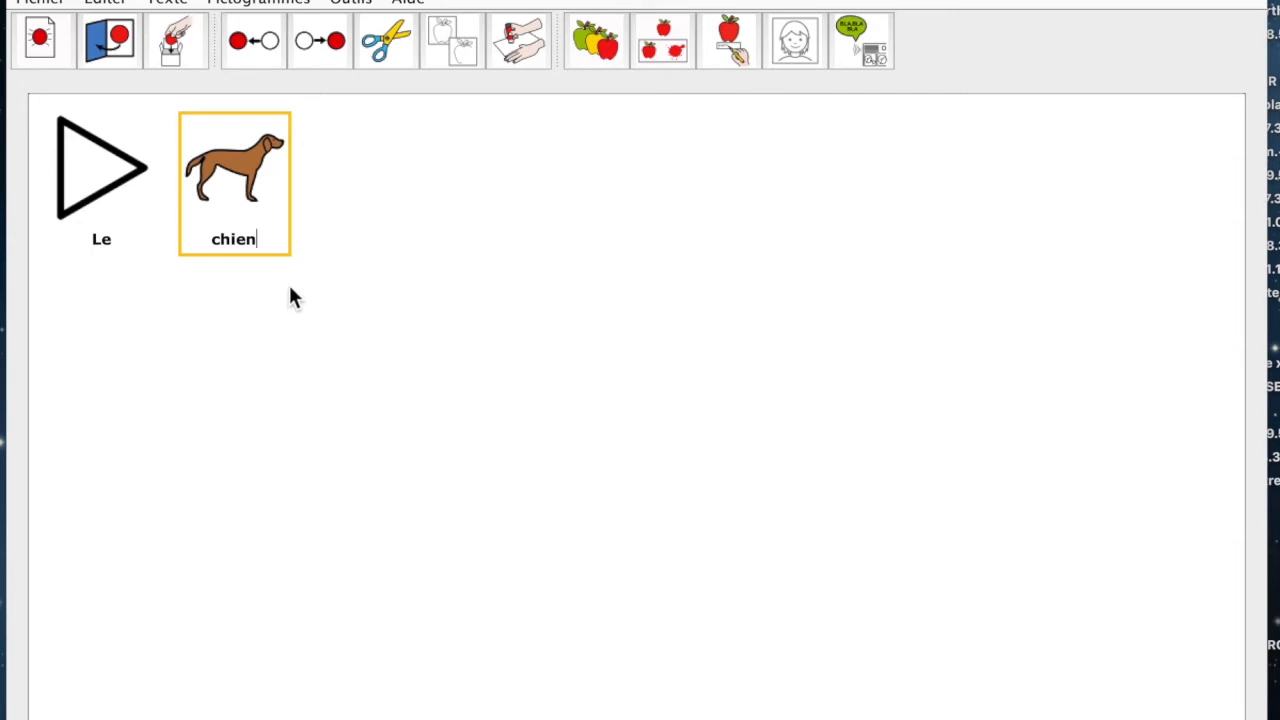
{"action": "type", "text": " manger"}
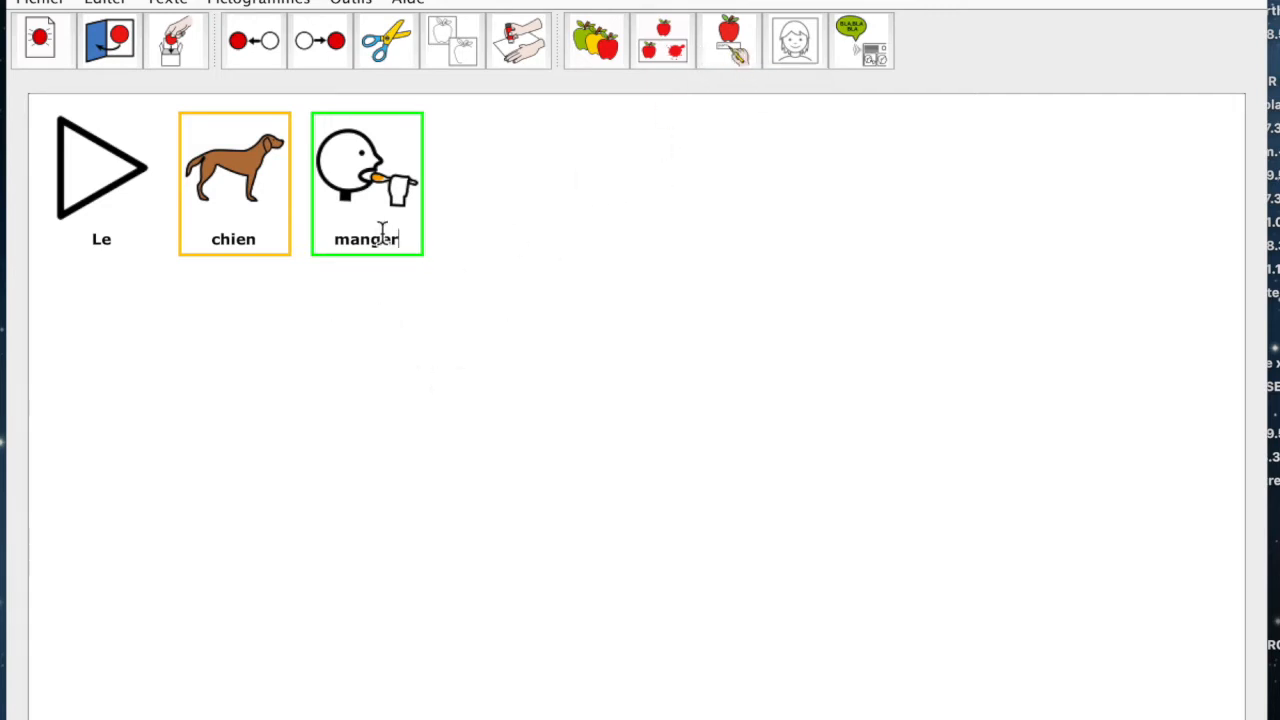
{"action": "key", "text": "BackSpace"}
{"action": "type", "text": "de "}
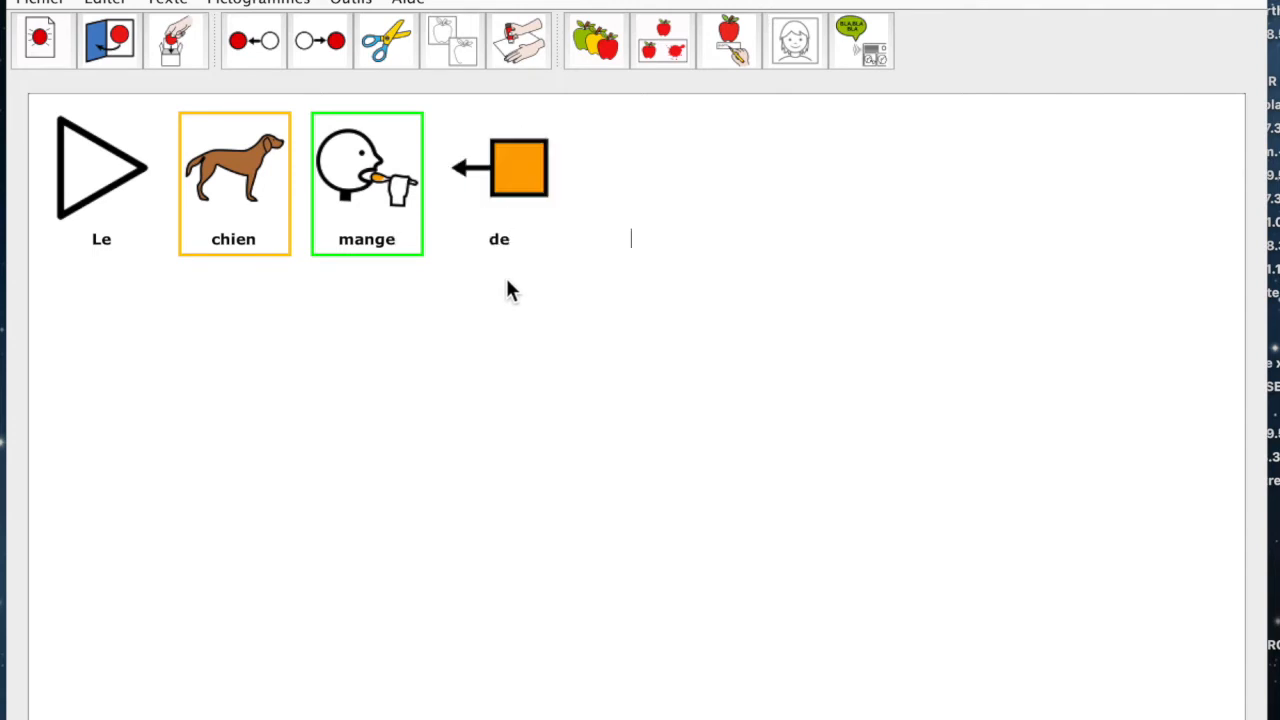
{"action": "type", "text": "la pâtée"}
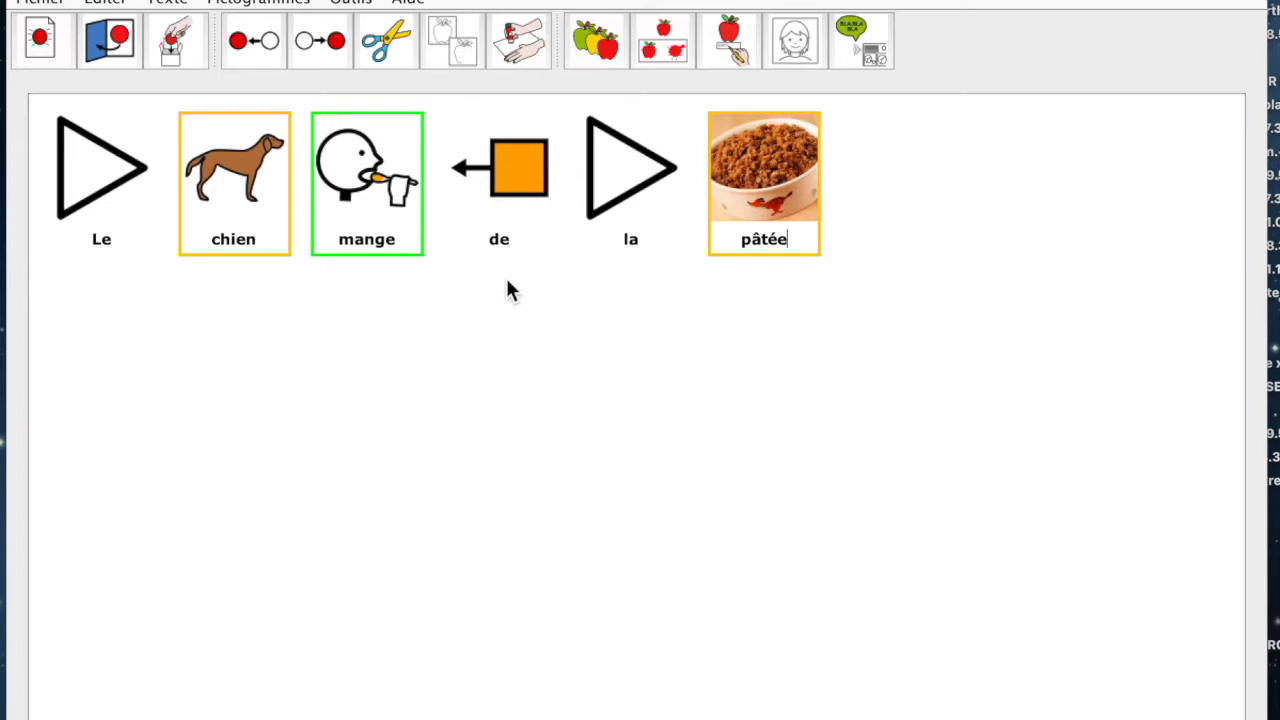
{"action": "type", "text": "."}
Start a second line with "Les" and change its pictogram to the triangle with a plus sign
{"action": "key", "text": "Return"}
{"action": "type", "text": "Les"}
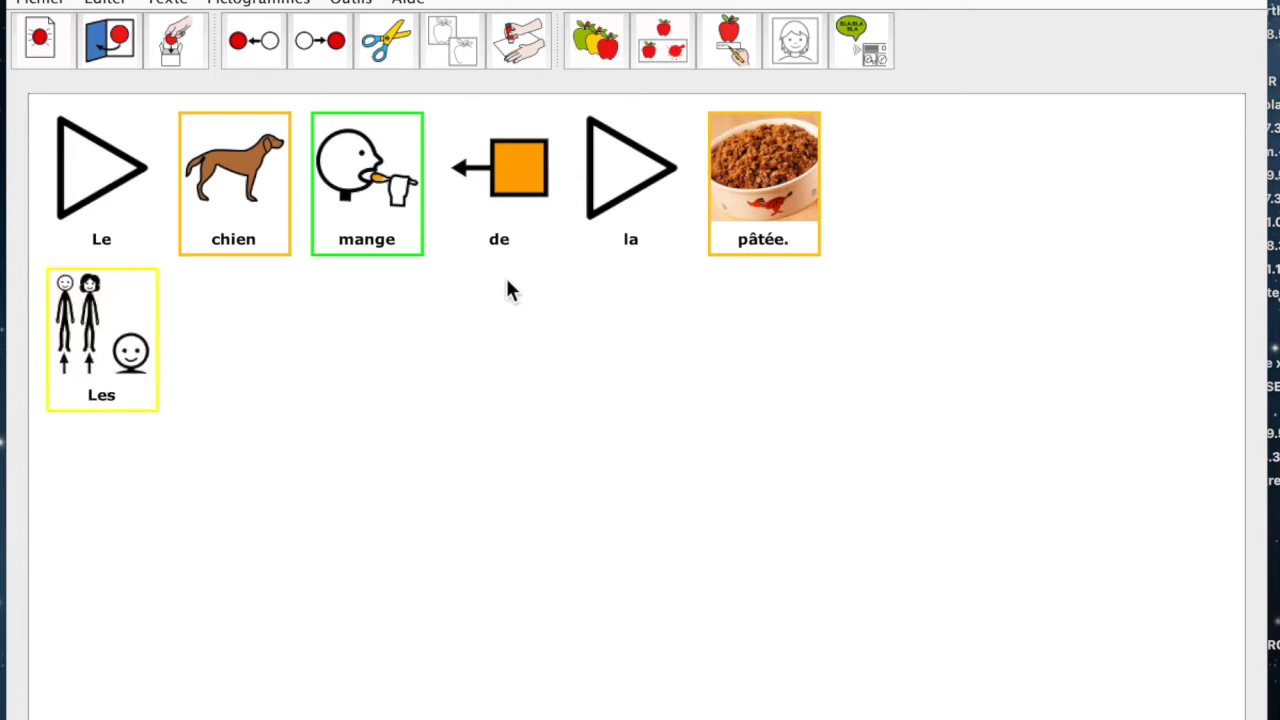
{"action": "left_click", "coordinate": [585, 48]}
{"action": "left_click", "coordinate": [585, 48]}
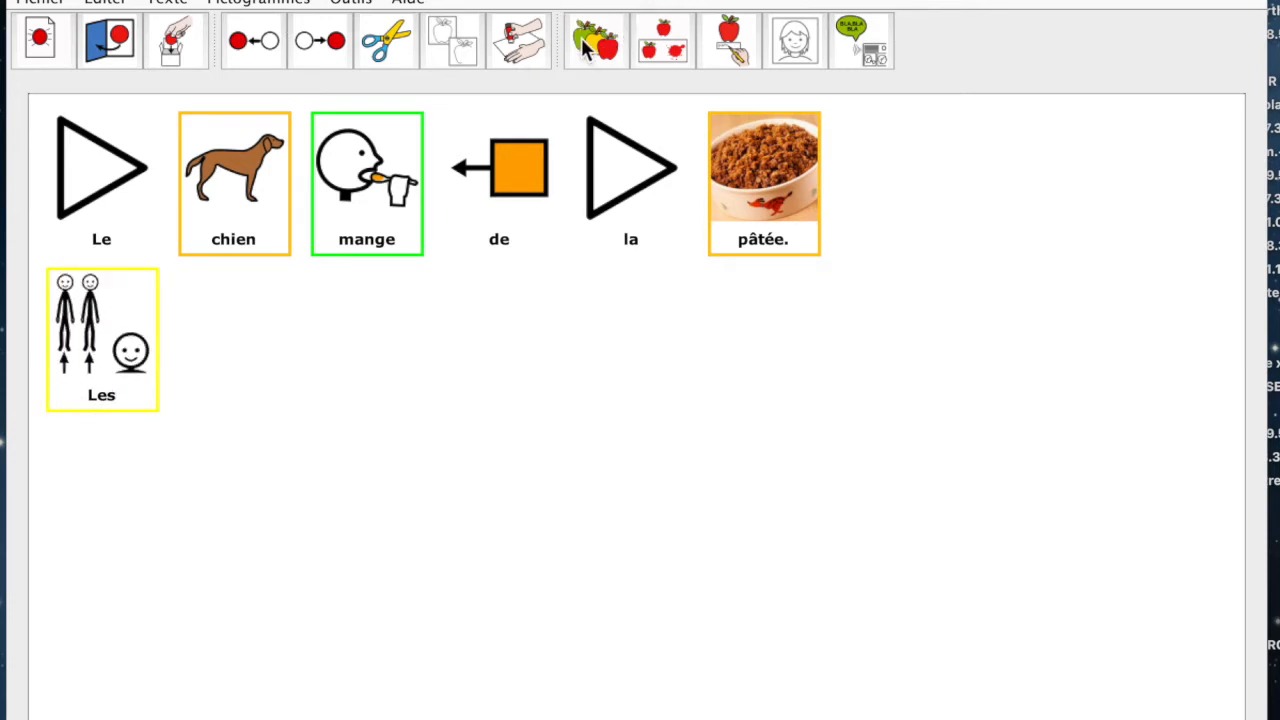
{"action": "left_click", "coordinate": [585, 48]}
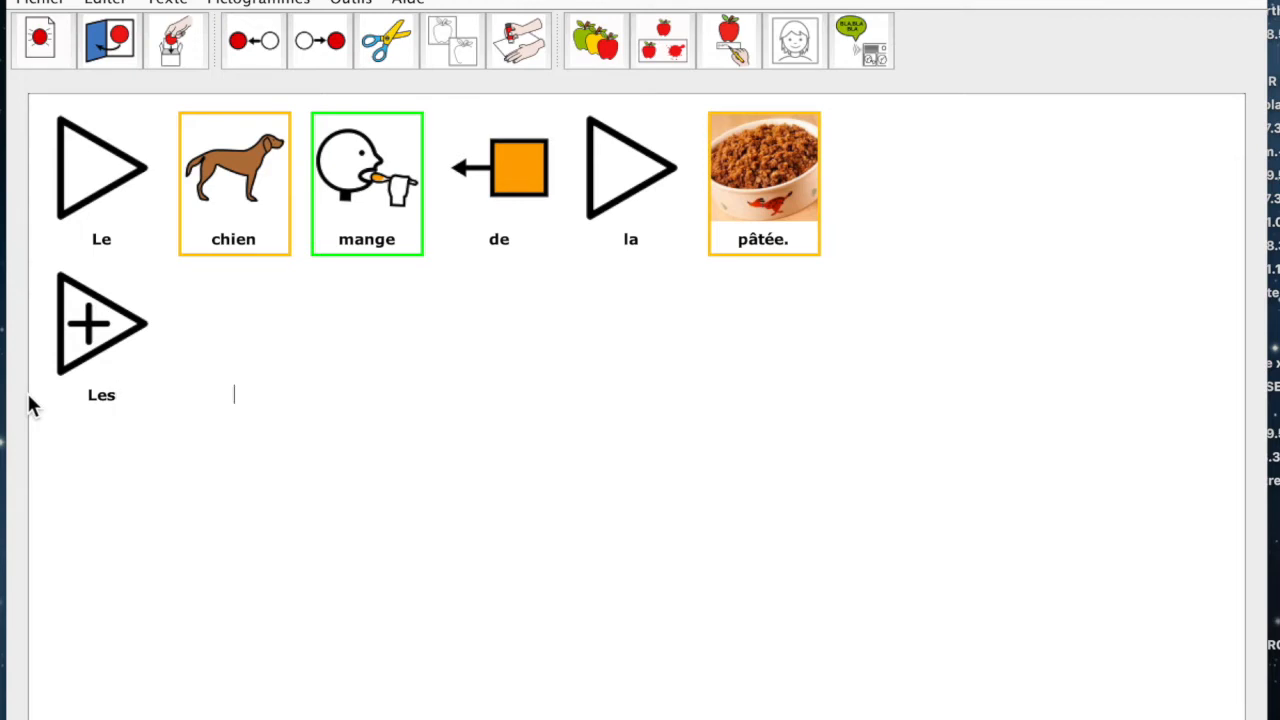
Add "abeilles" after "Les" and cycle through its alternative pictograms to the bee marked with a plural s
{"action": "type", "text": "abeille"}
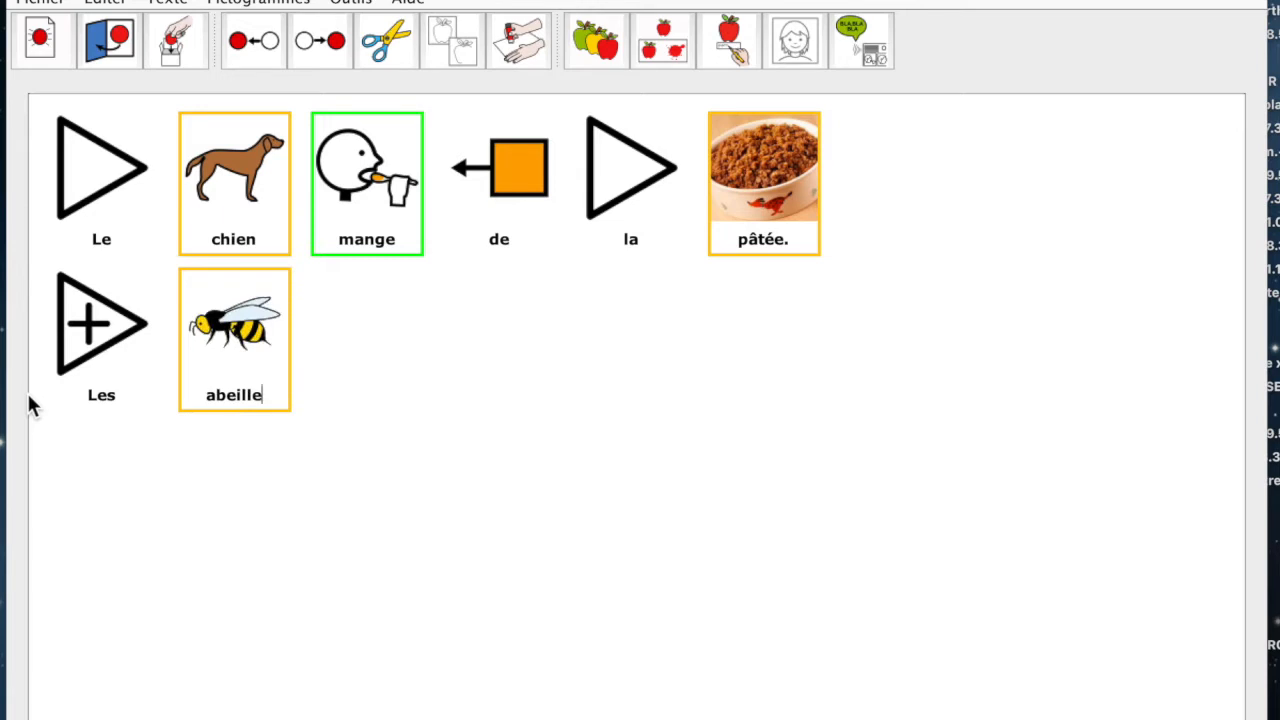
{"action": "type", "text": "s"}
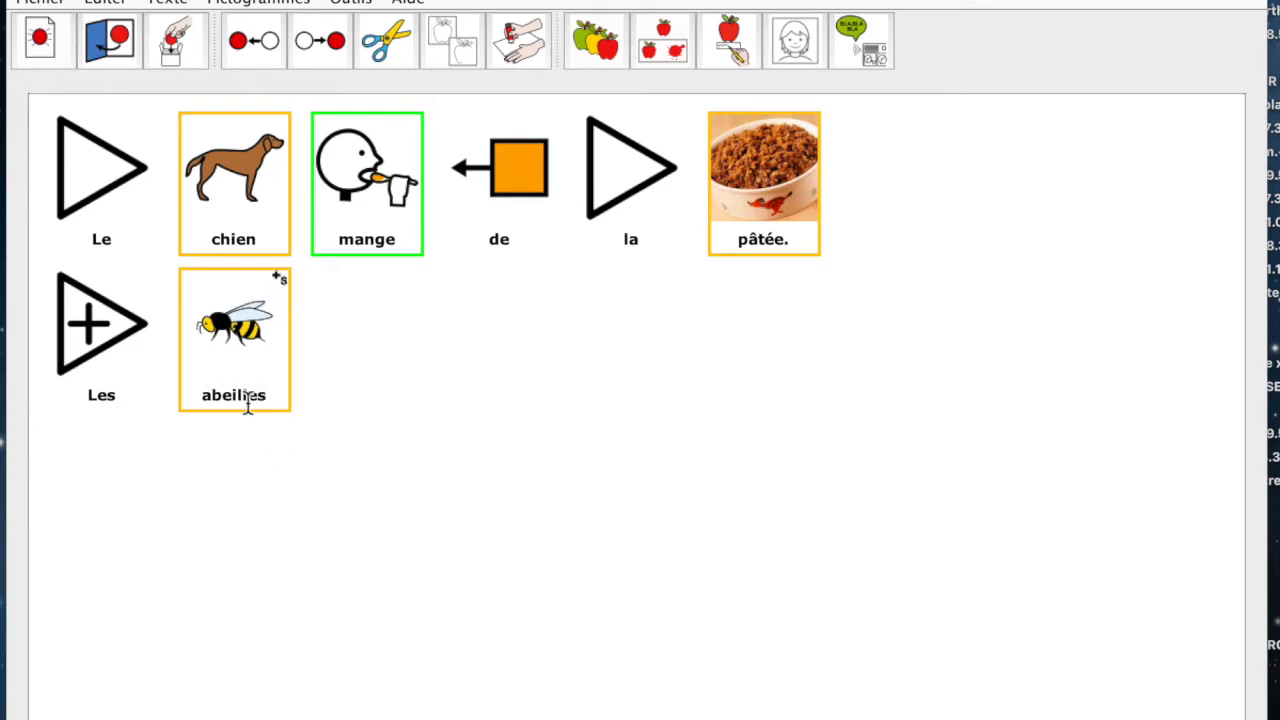
{"action": "left_click", "coordinate": [586, 34]}
{"action": "left_click", "coordinate": [586, 34]}
{"action": "left_click", "coordinate": [586, 34]}
Add the verb "faire" after "abeilles" and choose the pictogram of hands shaping a red ball
{"action": "type", "text": "f"}
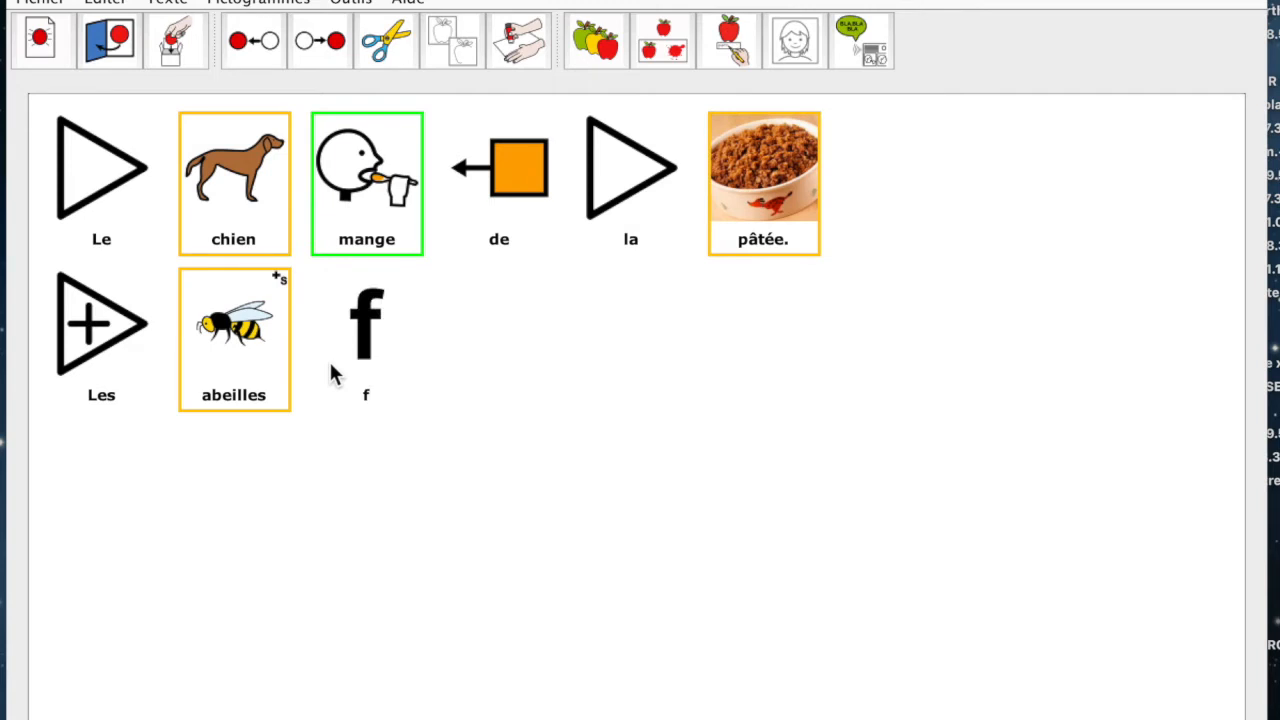
{"action": "type", "text": "aire"}
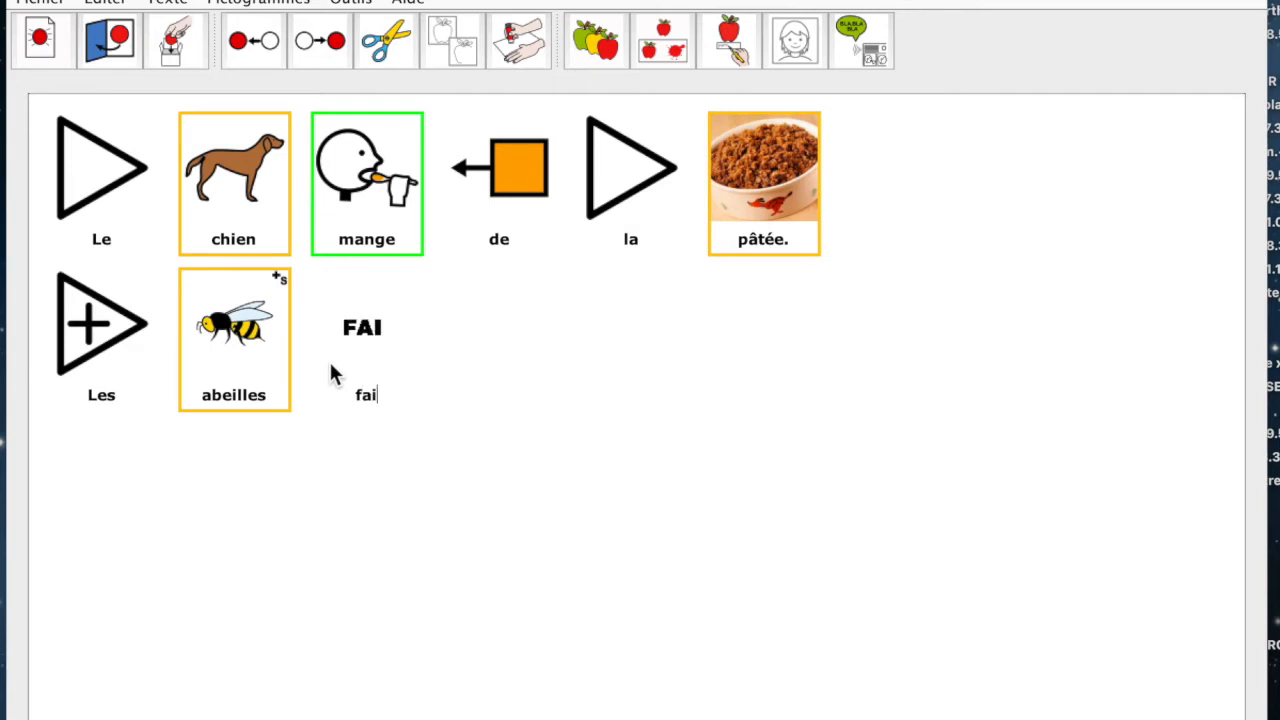
{"action": "left_click", "coordinate": [590, 42]}
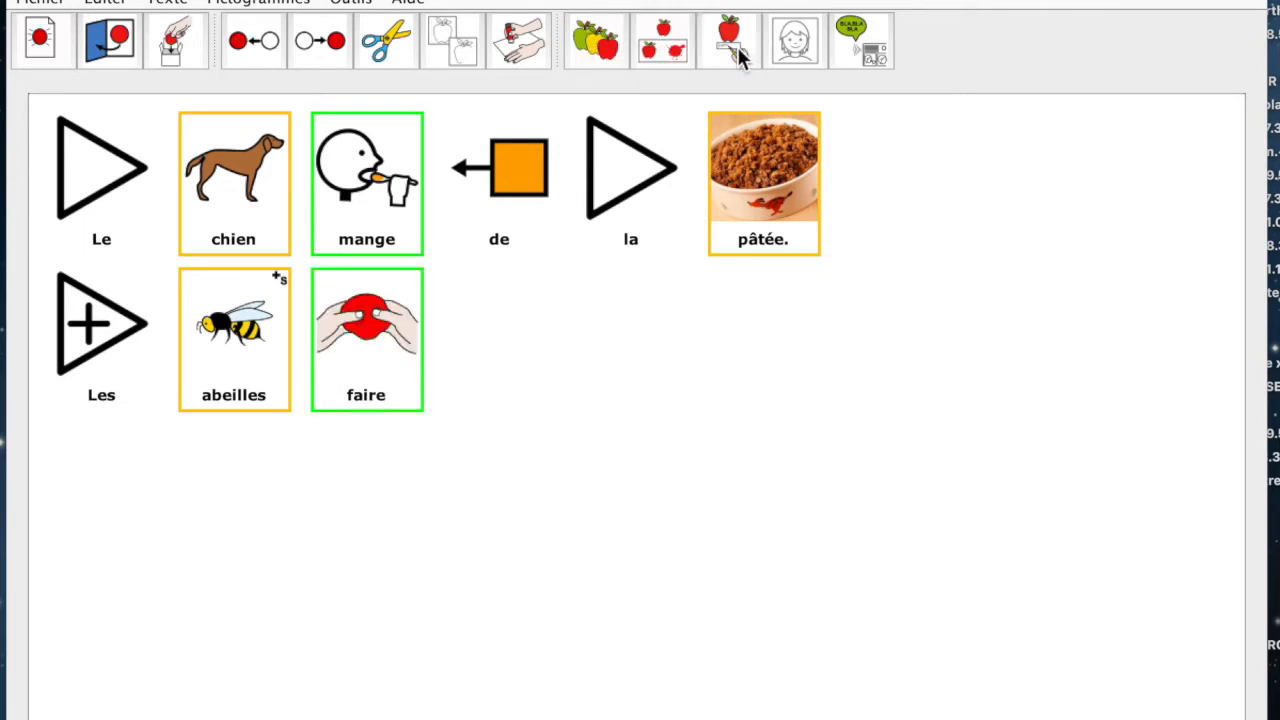
Change "faire" to "font" and finish the second sentence with "du miel."
{"action": "key", "text": "BackSpace"}
{"action": "key", "text": "BackSpace"}
{"action": "key", "text": "BackSpace"}
{"action": "key", "text": "BackSpace"}
{"action": "type", "text": "ont du"}
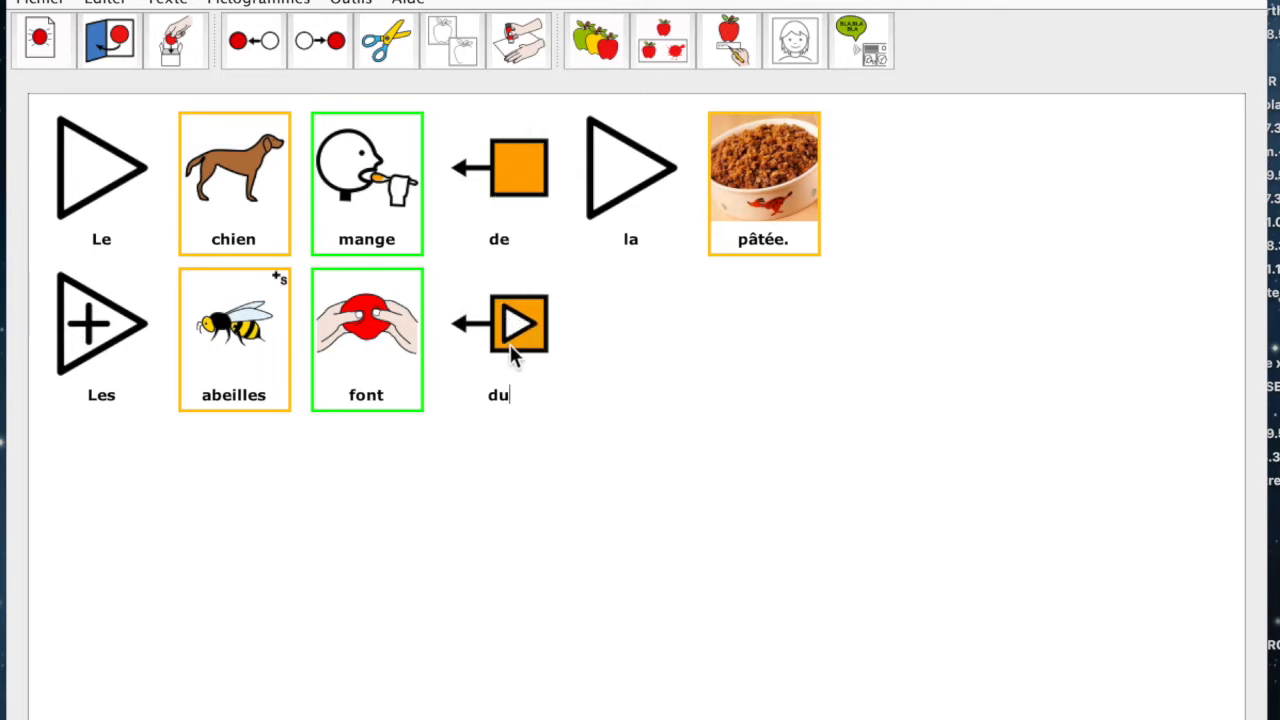
{"action": "type", "text": "miel."}
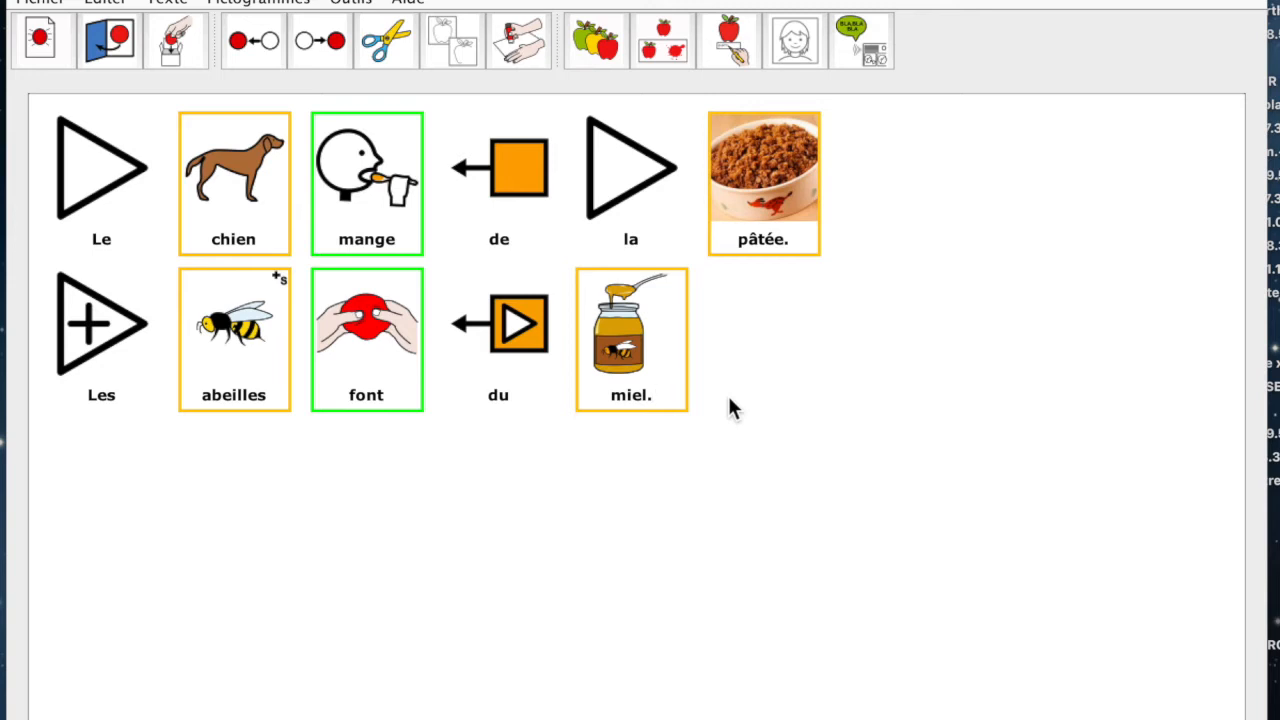
Start a third line with "Le" and change its pictogram to the plain triangle
{"action": "key", "text": "Return"}
{"action": "type", "text": "Le"}
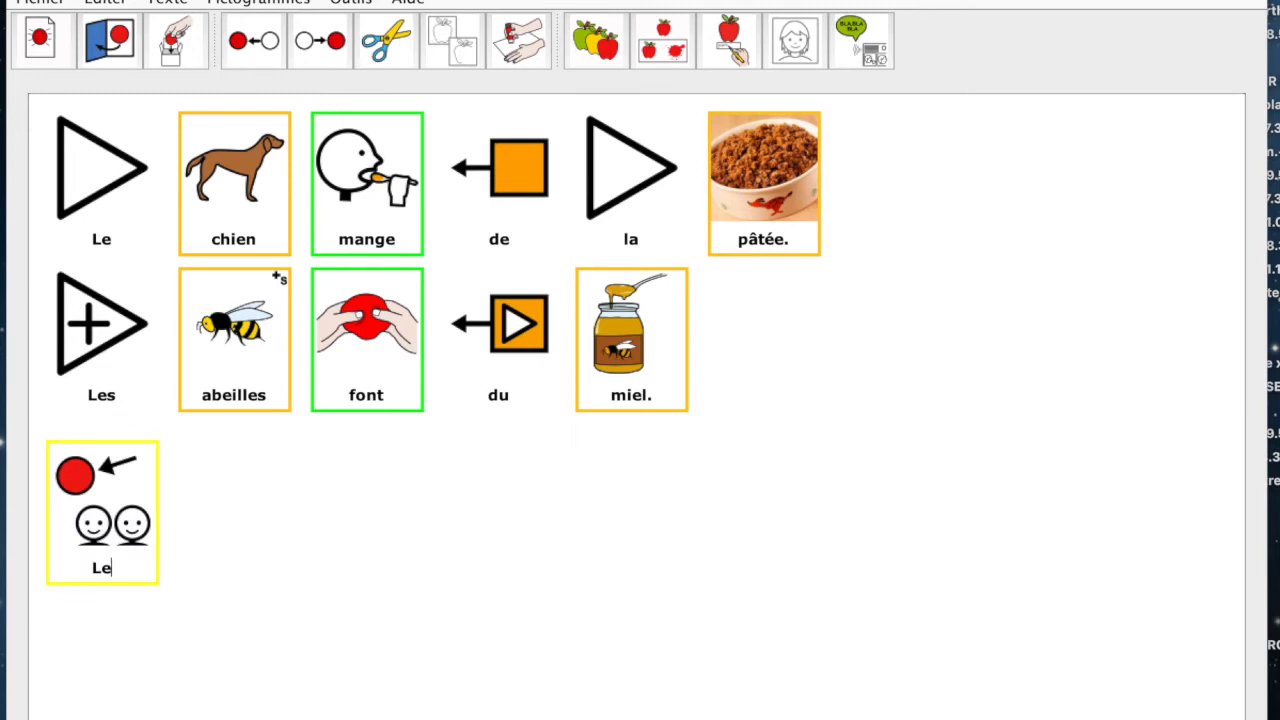
{"action": "left_click", "coordinate": [594, 40]}
{"action": "left_click", "coordinate": [594, 40]}
{"action": "left_click", "coordinate": [594, 40]}
{"action": "left_click", "coordinate": [594, 40]}
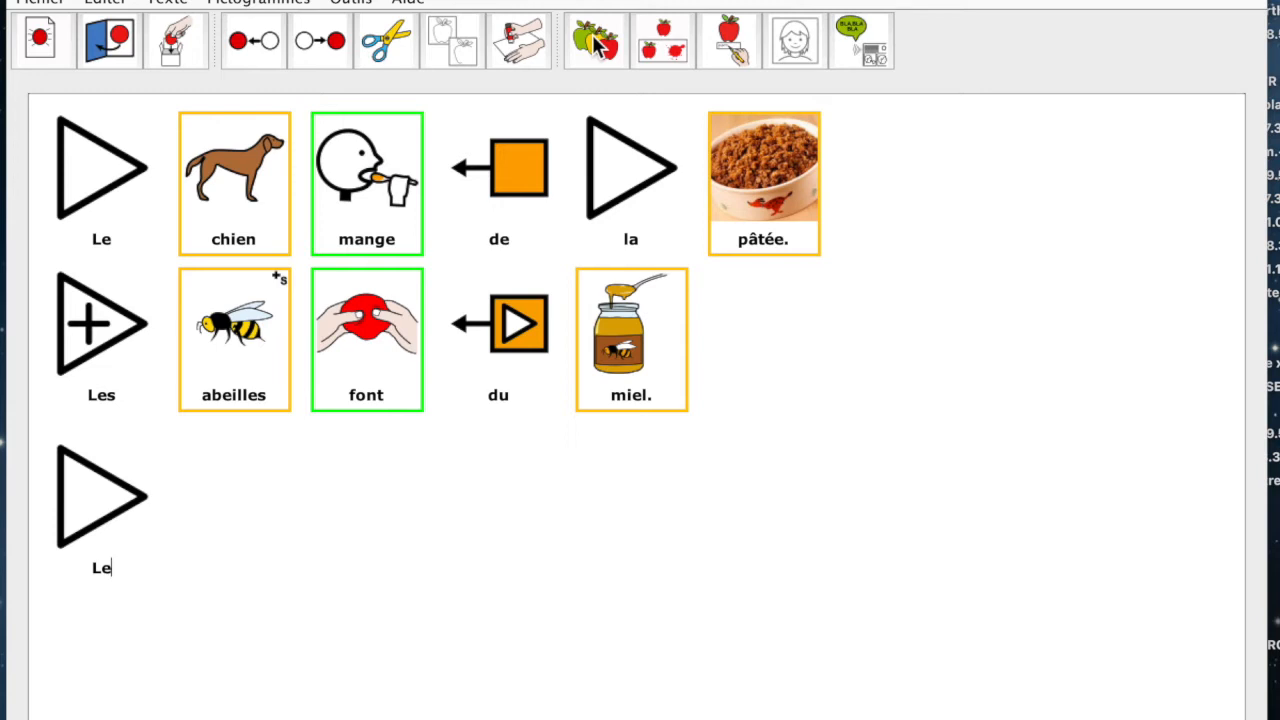
Add "grand" with the pictogram of the large red square, followed by "toboggan"
{"action": "type", "text": "grand"}
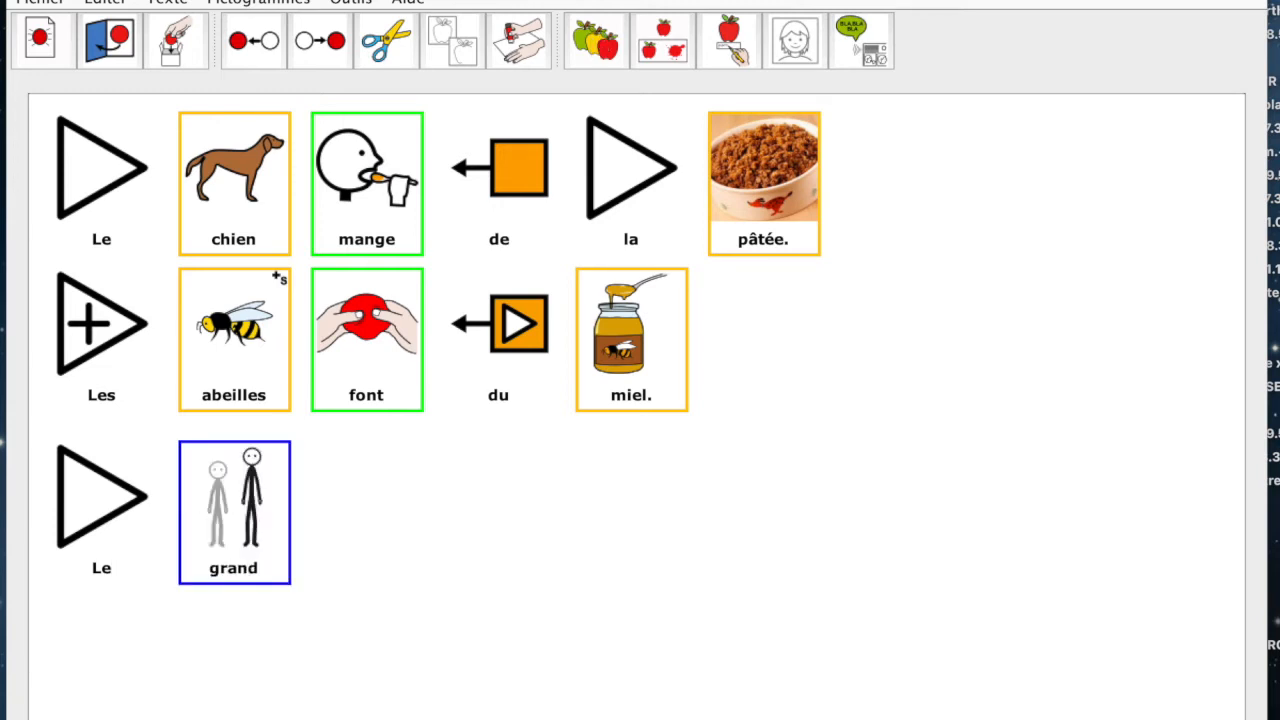
{"action": "left_click", "coordinate": [595, 45]}
{"action": "left_click", "coordinate": [595, 45]}
{"action": "type", "text": "to"}
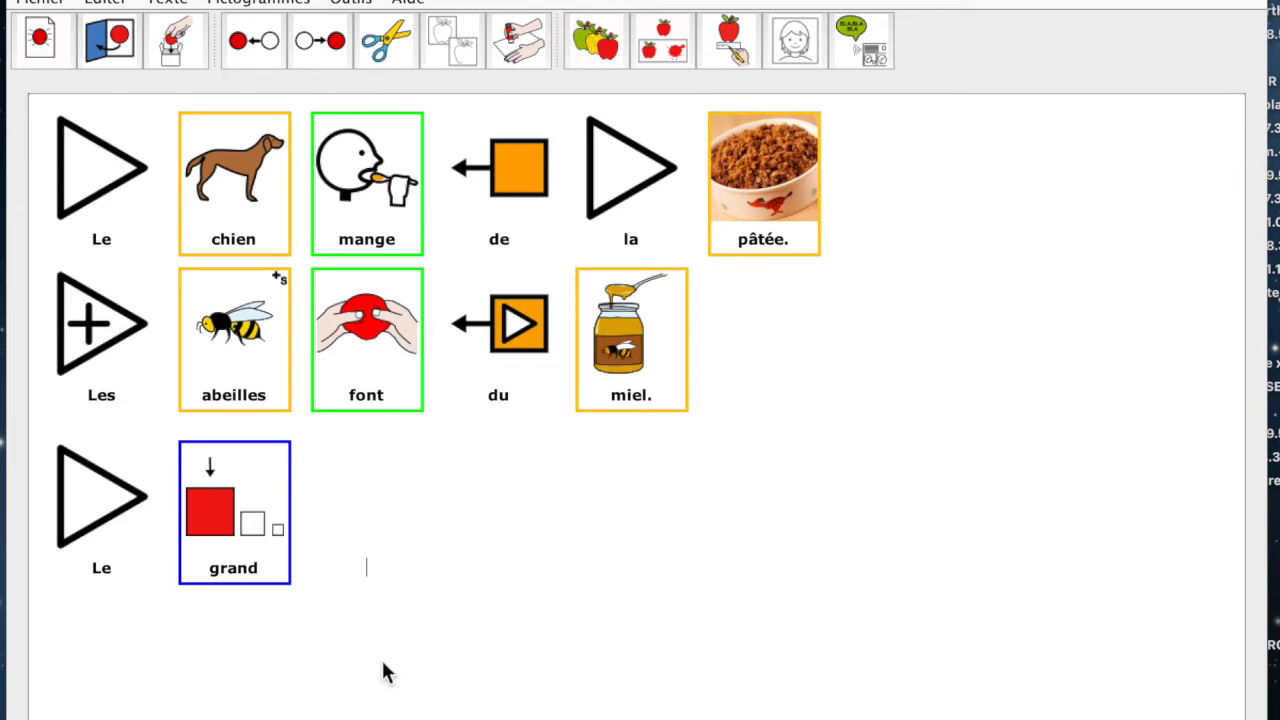
{"action": "type", "text": "bogga"}
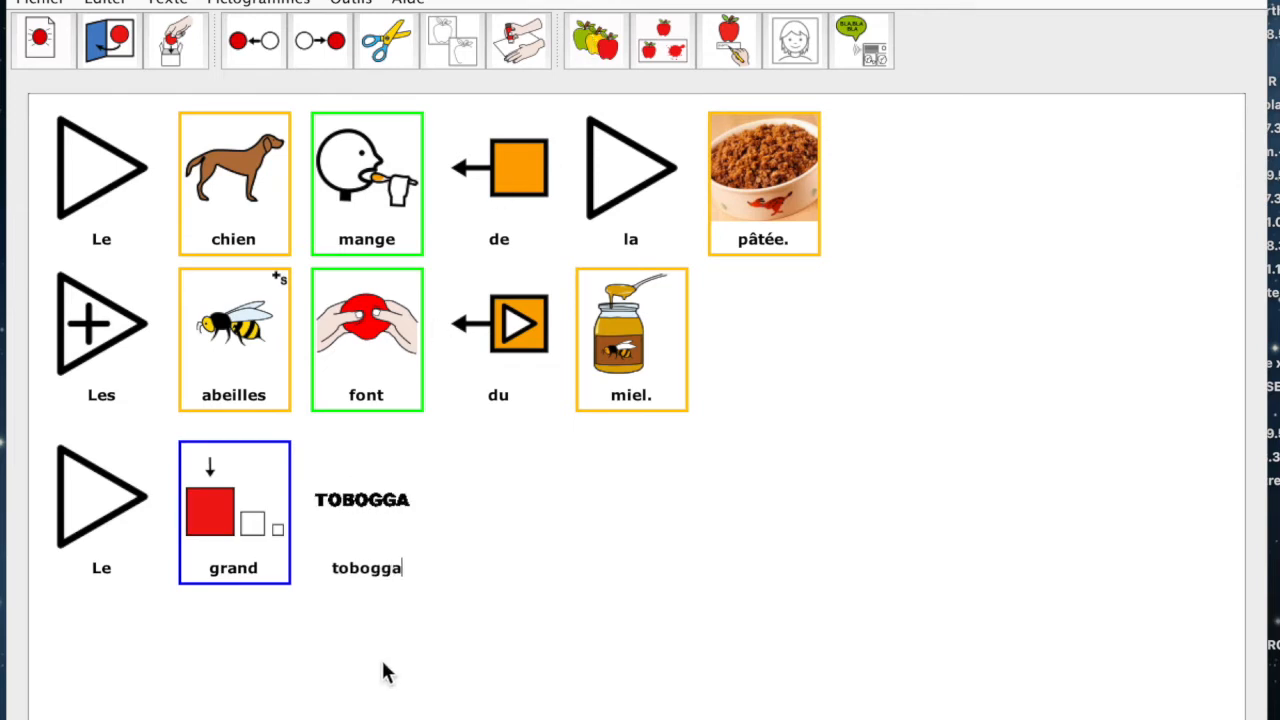
{"action": "type", "text": "n eff"}
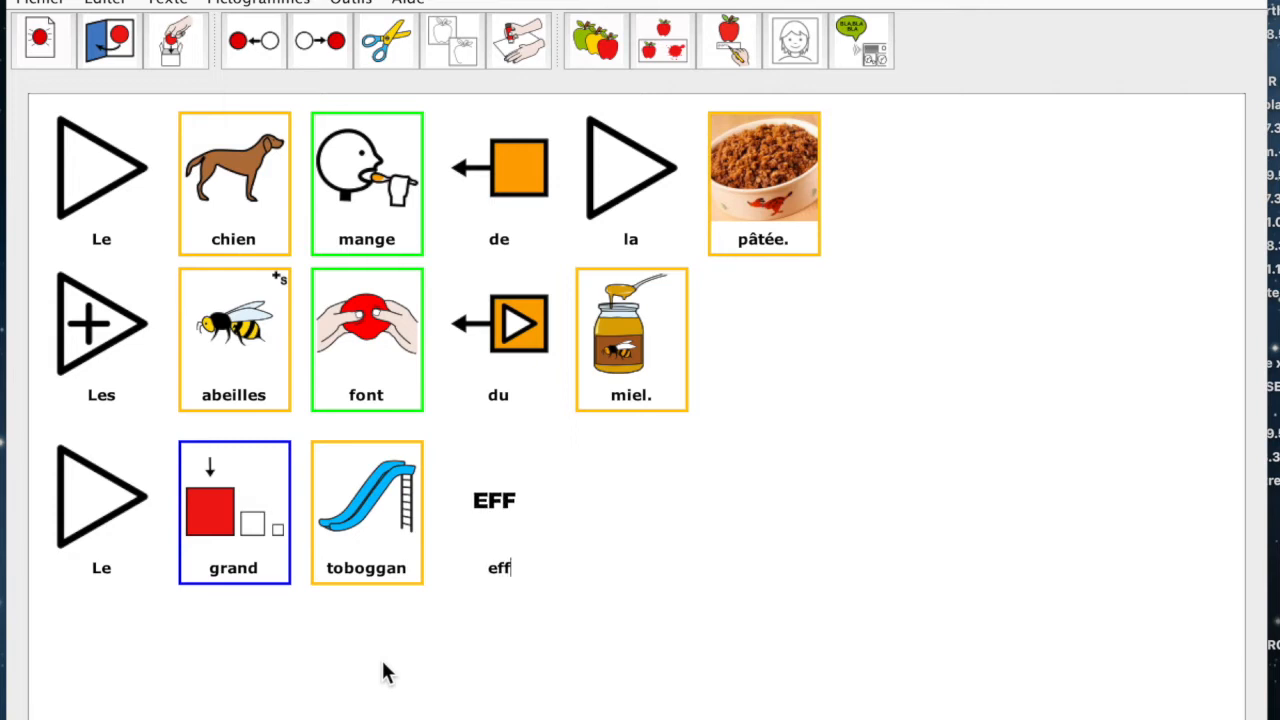
Try the verb "effrayer" after "toboggan" and erase it
{"action": "type", "text": "rayer"}
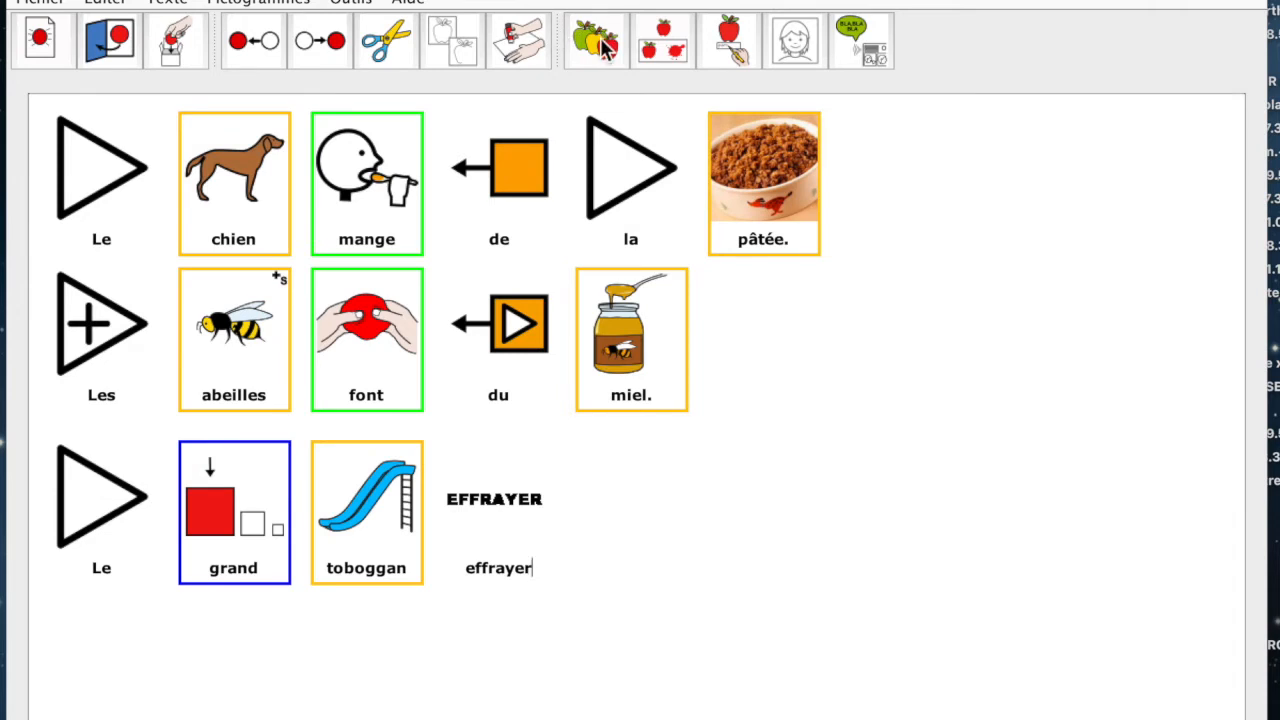
{"action": "key", "text": "BackSpace"}
{"action": "key", "text": "BackSpace"}
{"action": "key", "text": "BackSpace"}
{"action": "key", "text": "BackSpace"}
{"action": "key", "text": "BackSpace"}
{"action": "key", "text": "BackSpace"}
{"action": "key", "text": "BackSpace"}
{"action": "key", "text": "BackSpace"}
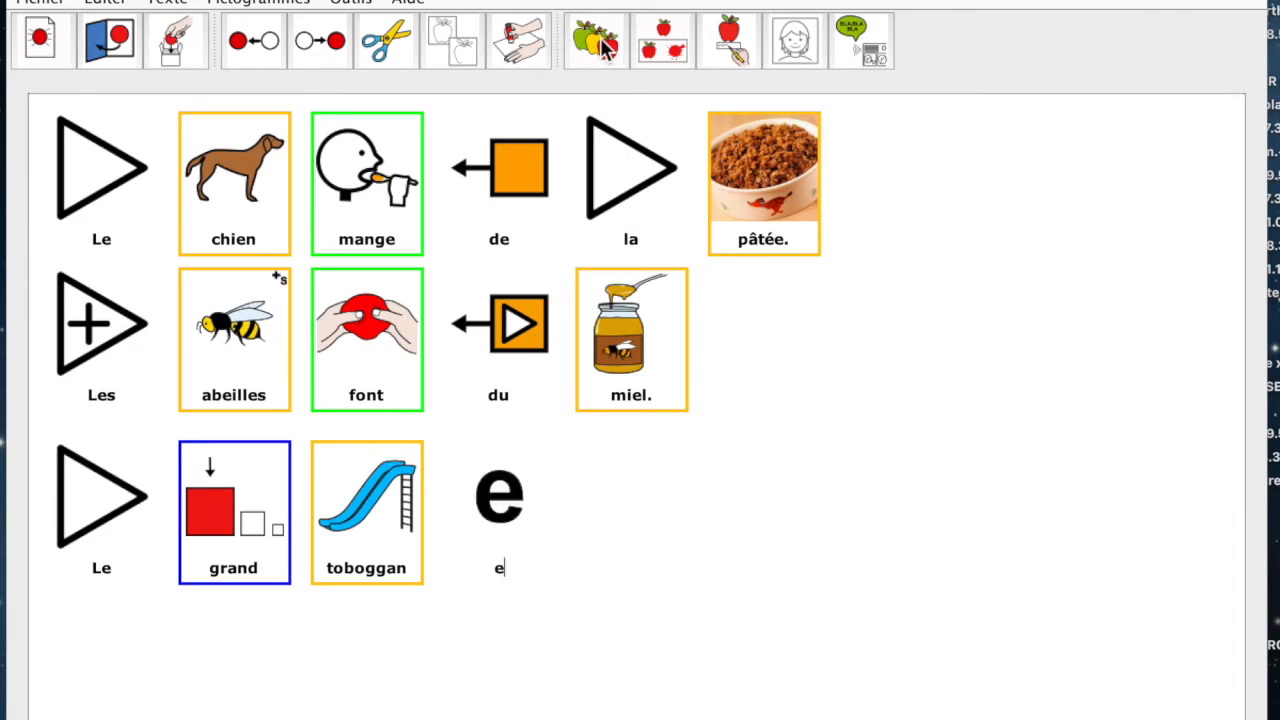
Try the verb "apeurer" after "toboggan" and erase it
{"action": "type", "text": "apeurer"}
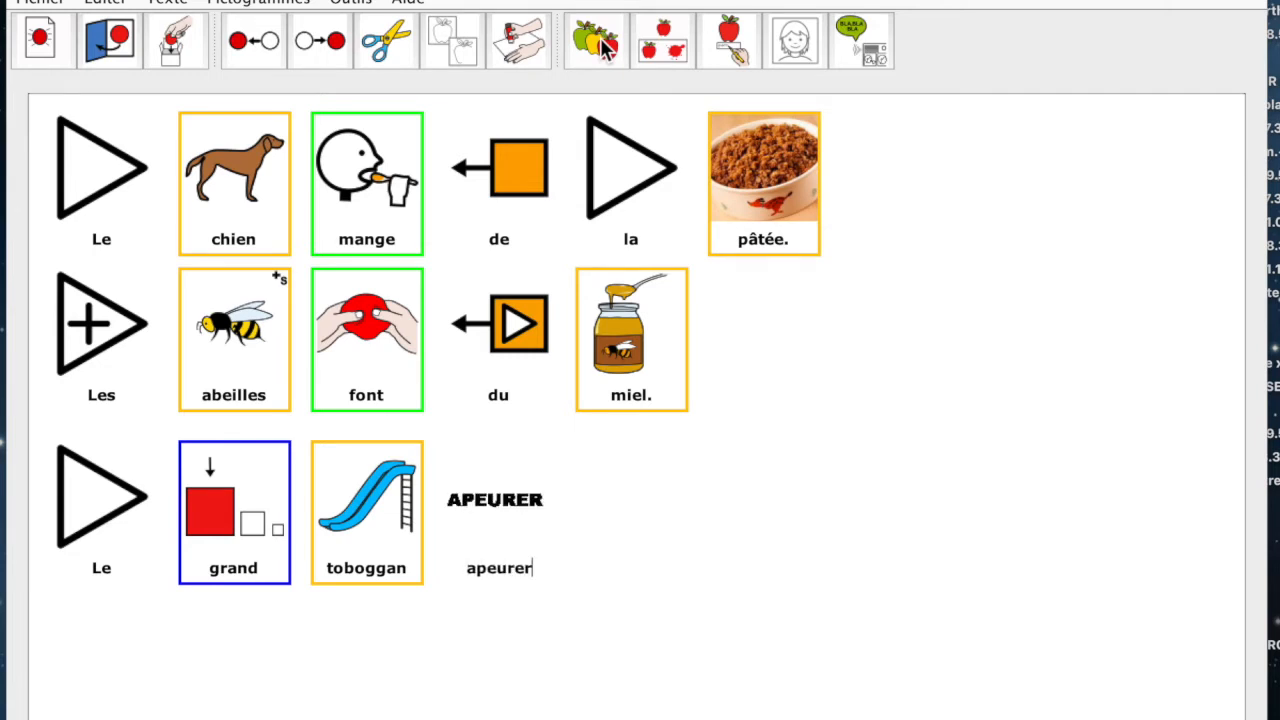
{"action": "key", "text": "BackSpace"}
{"action": "key", "text": "BackSpace"}
{"action": "key", "text": "BackSpace"}
{"action": "key", "text": "BackSpace"}
{"action": "key", "text": "BackSpace"}
{"action": "key", "text": "BackSpace"}
{"action": "key", "text": "BackSpace"}
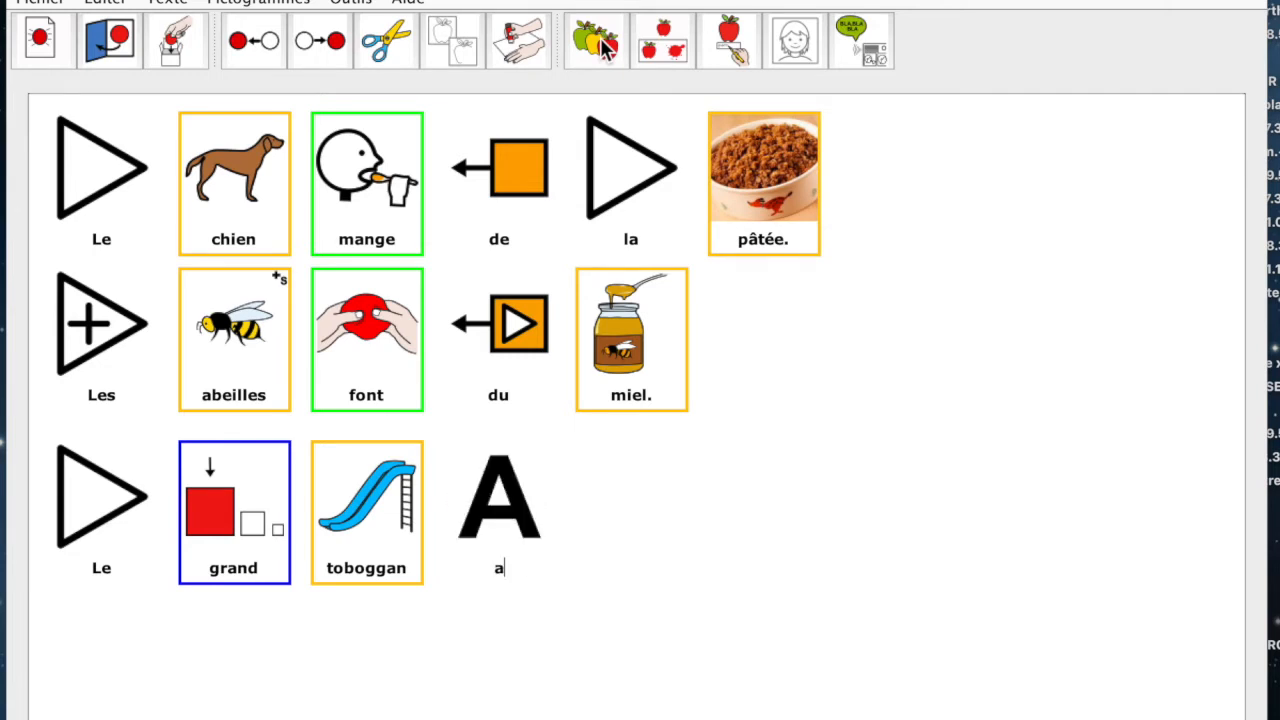
Try the noun "peur" after "toboggan" and erase it
{"action": "type", "text": "peut"}
{"action": "key", "text": "BackSpace"}
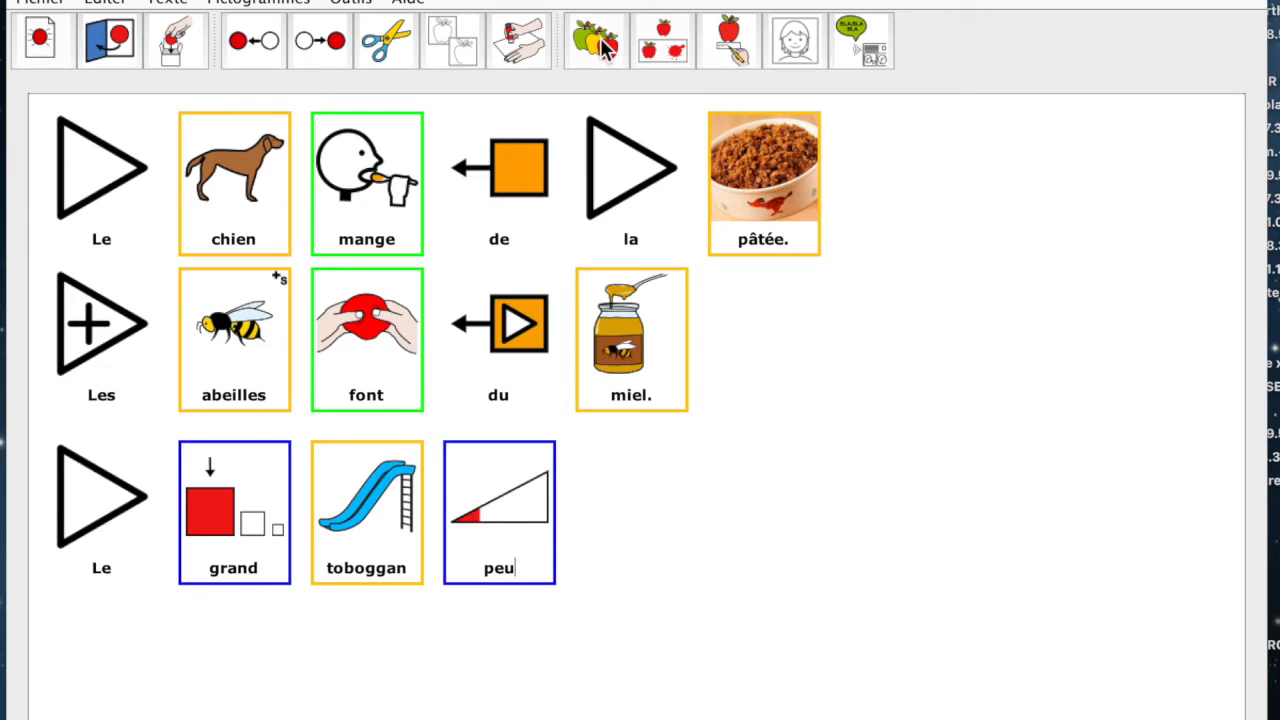
{"action": "type", "text": "r"}
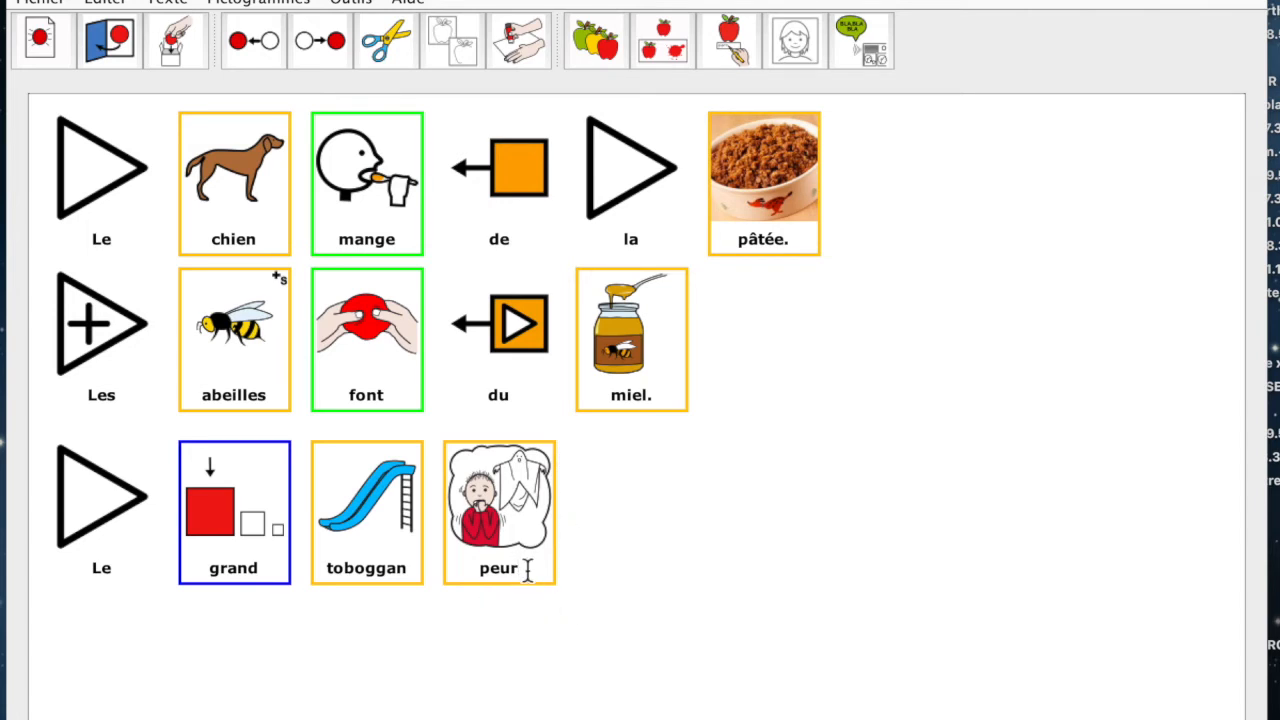
{"action": "key", "text": "BackSpace"}
{"action": "key", "text": "BackSpace"}
{"action": "key", "text": "BackSpace"}
{"action": "key", "text": "BackSpace"}
Write "faire peur" after "toboggan", decompose it into separate words and recompose it as one pictogram
{"action": "type", "text": "fair"}
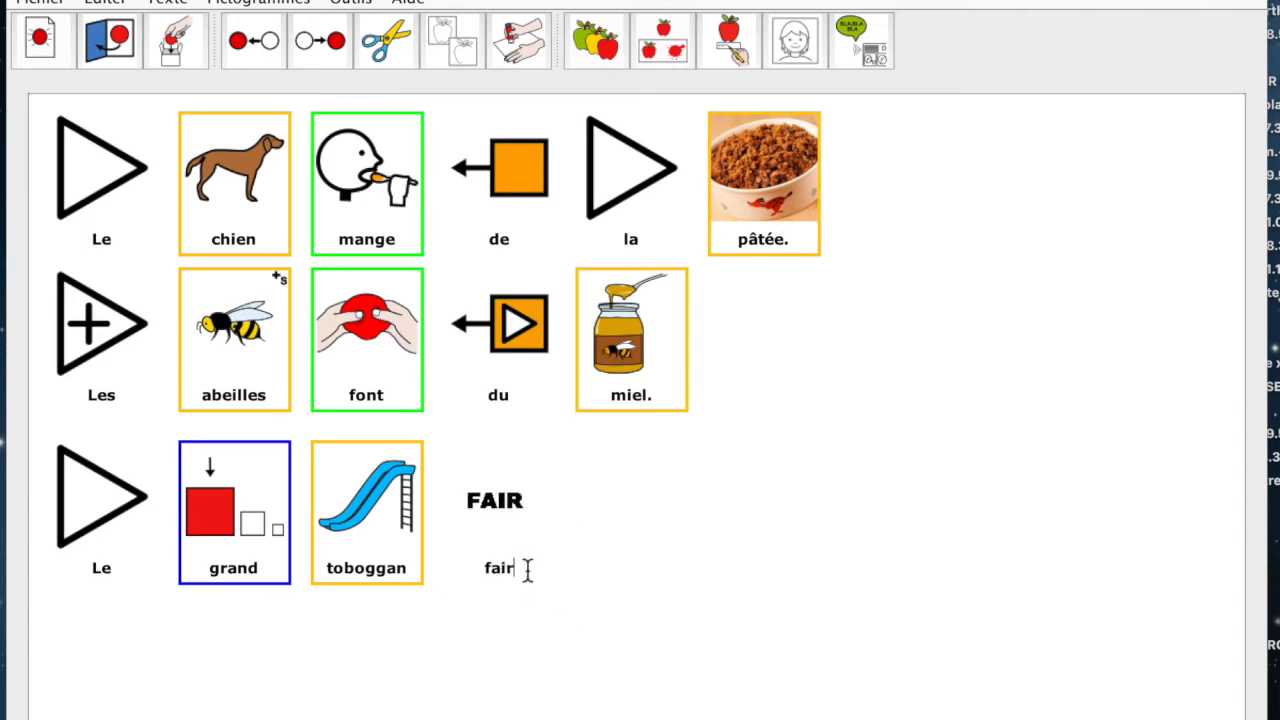
{"action": "type", "text": "e peur"}
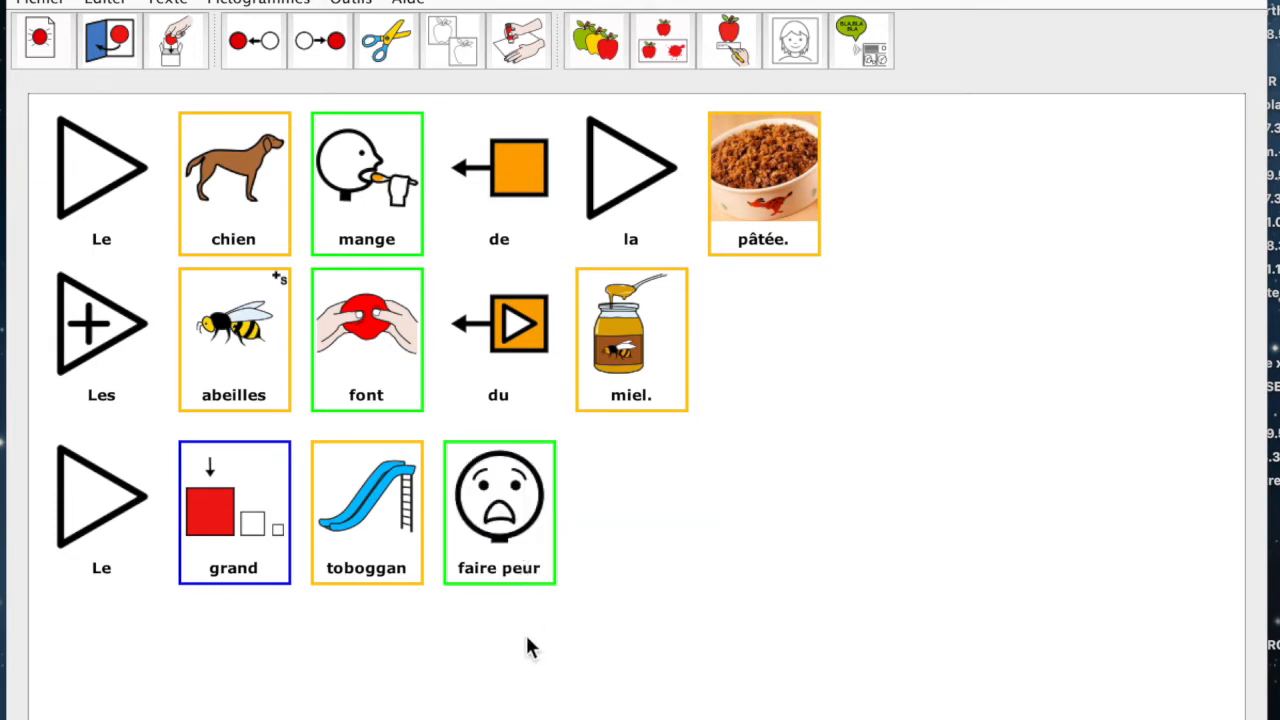
{"action": "key", "text": "BackSpace"}
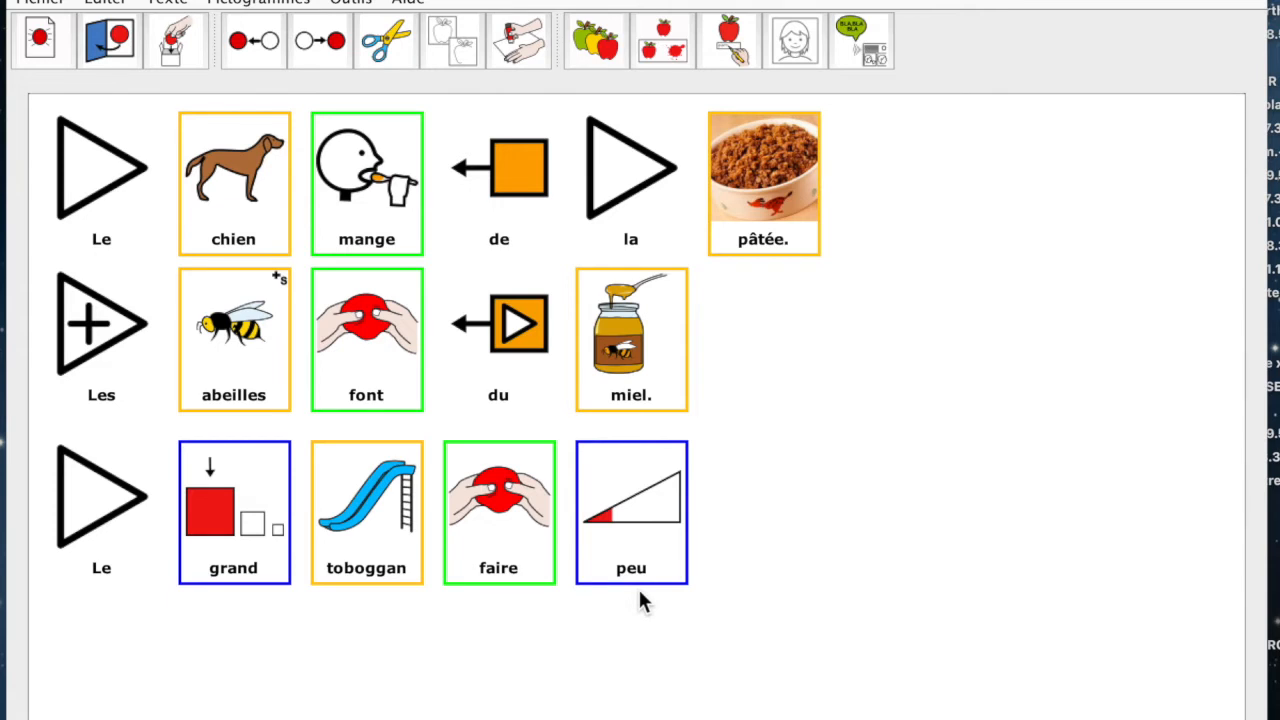
{"action": "type", "text": "r"}
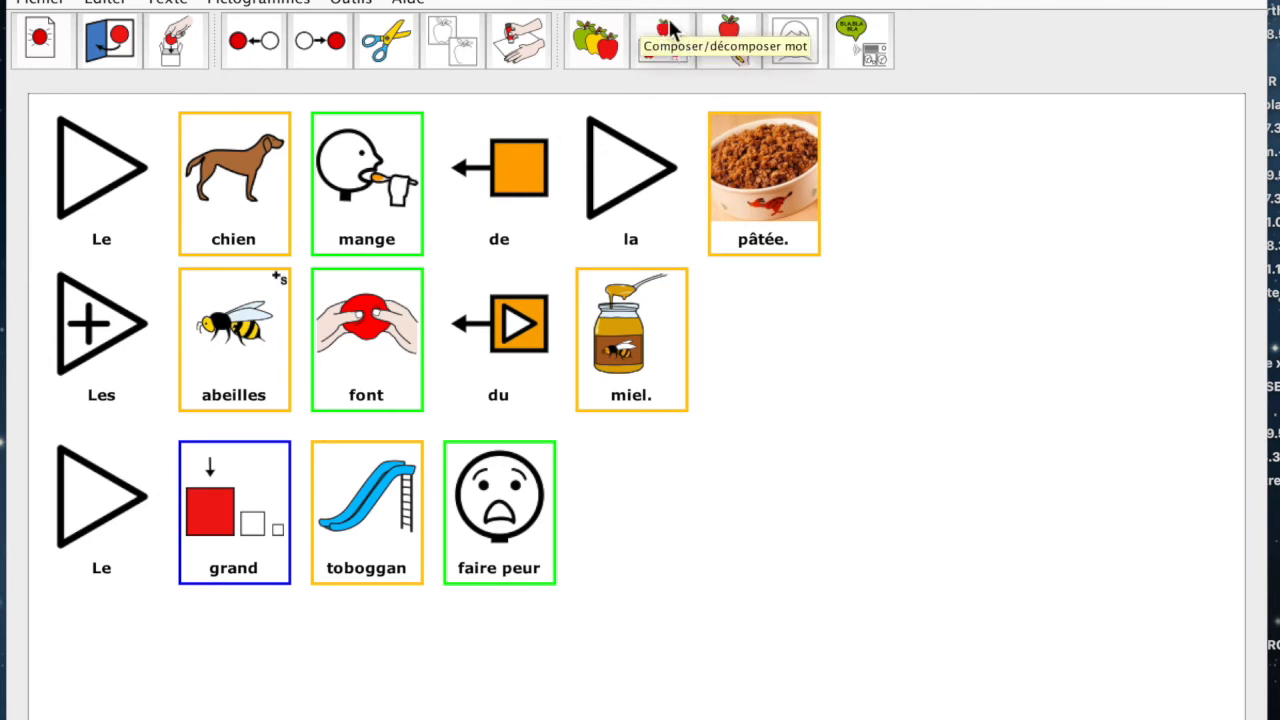
{"action": "left_click", "coordinate": [670, 48]}
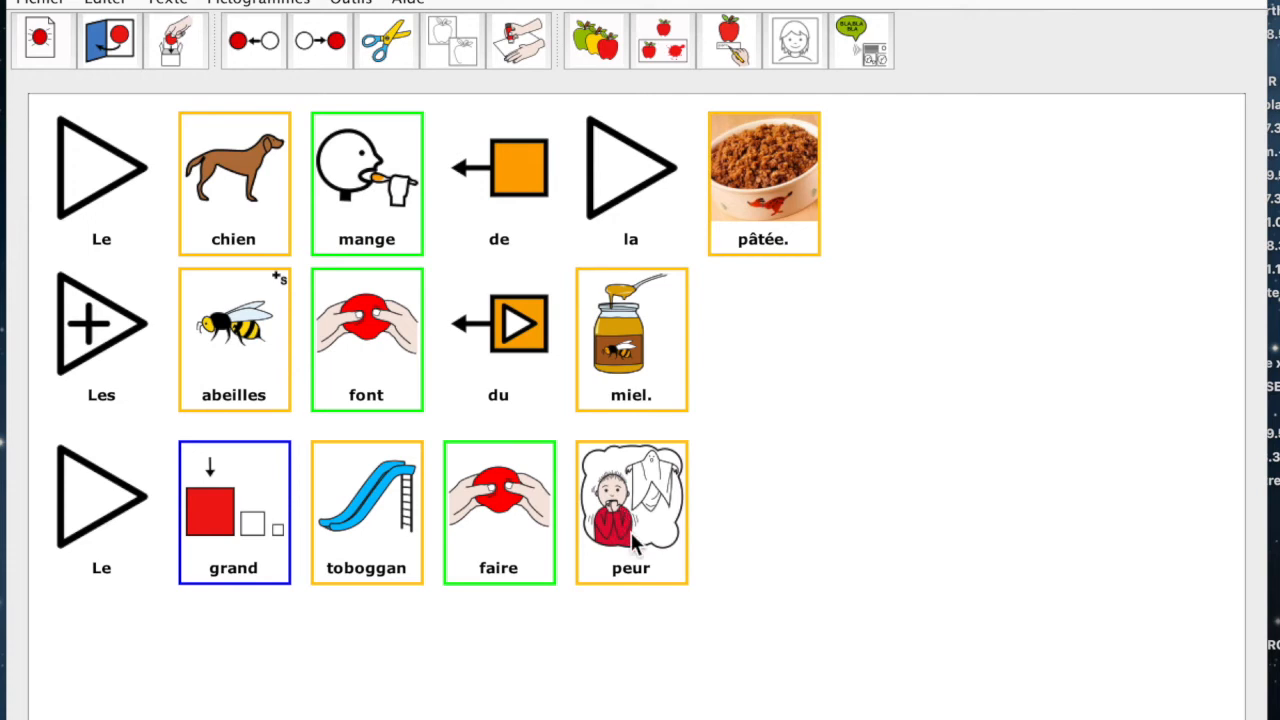
{"action": "left_click", "coordinate": [672, 55]}
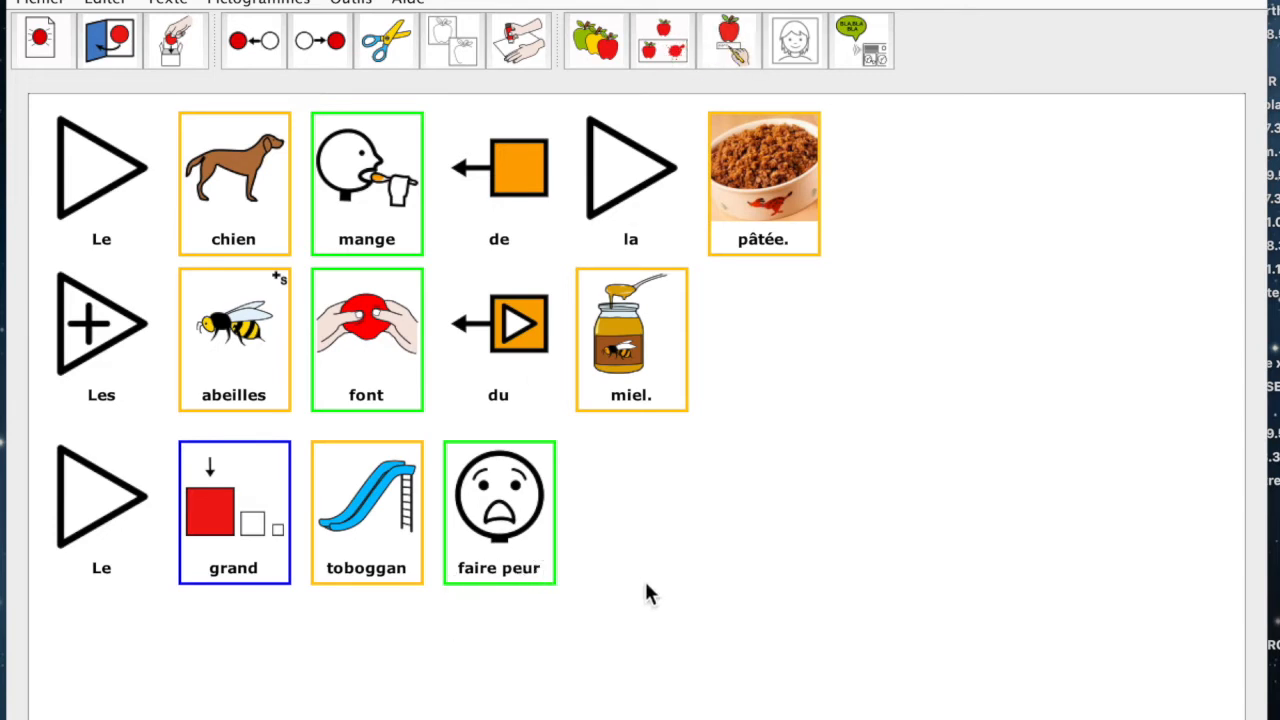
Replace "faire peur" with "effraye" and add "les" after it
{"action": "key", "text": "BackSpace"}
{"action": "key", "text": "BackSpace"}
{"action": "key", "text": "BackSpace"}
{"action": "key", "text": "BackSpace"}
{"action": "key", "text": "BackSpace"}
{"action": "key", "text": "BackSpace"}
{"action": "key", "text": "BackSpace"}
{"action": "key", "text": "BackSpace"}
{"action": "key", "text": "BackSpace"}
{"action": "key", "text": "BackSpace"}
{"action": "type", "text": "effraye les"}
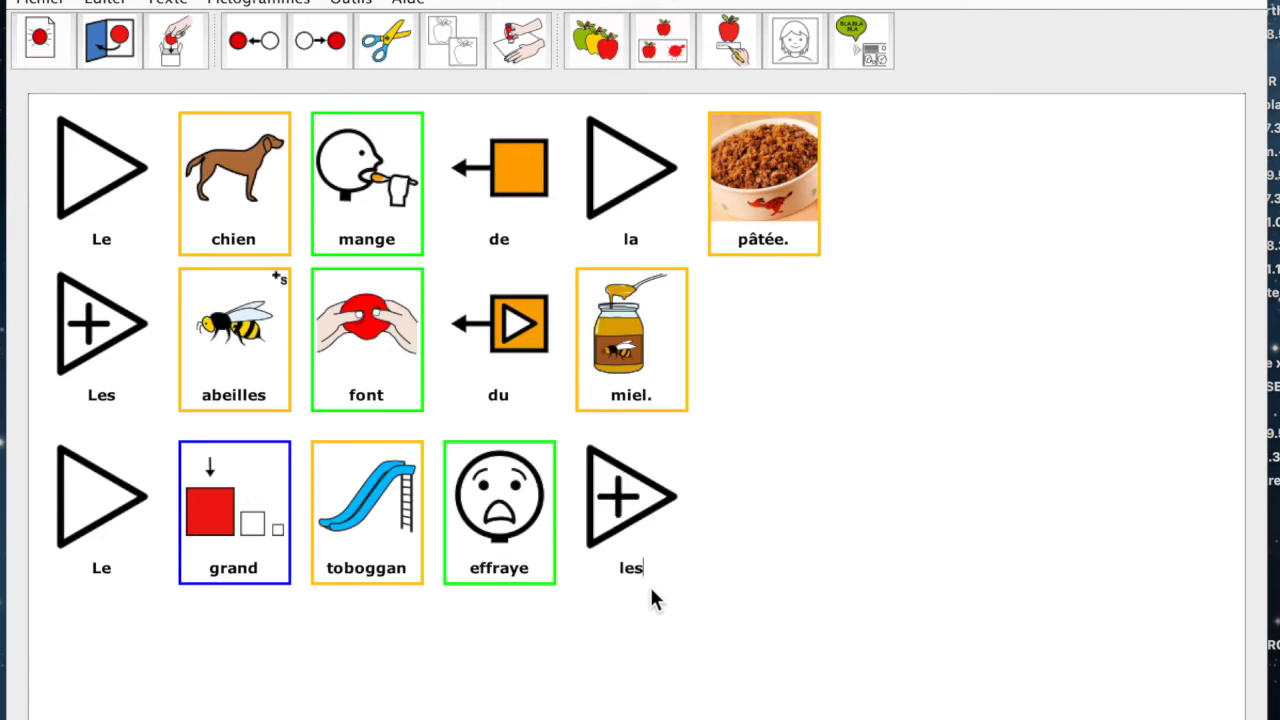
Finish the third sentence with "enfants." using the pictogram of four children's faces, and start a new line
{"action": "type", "text": " enfants"}
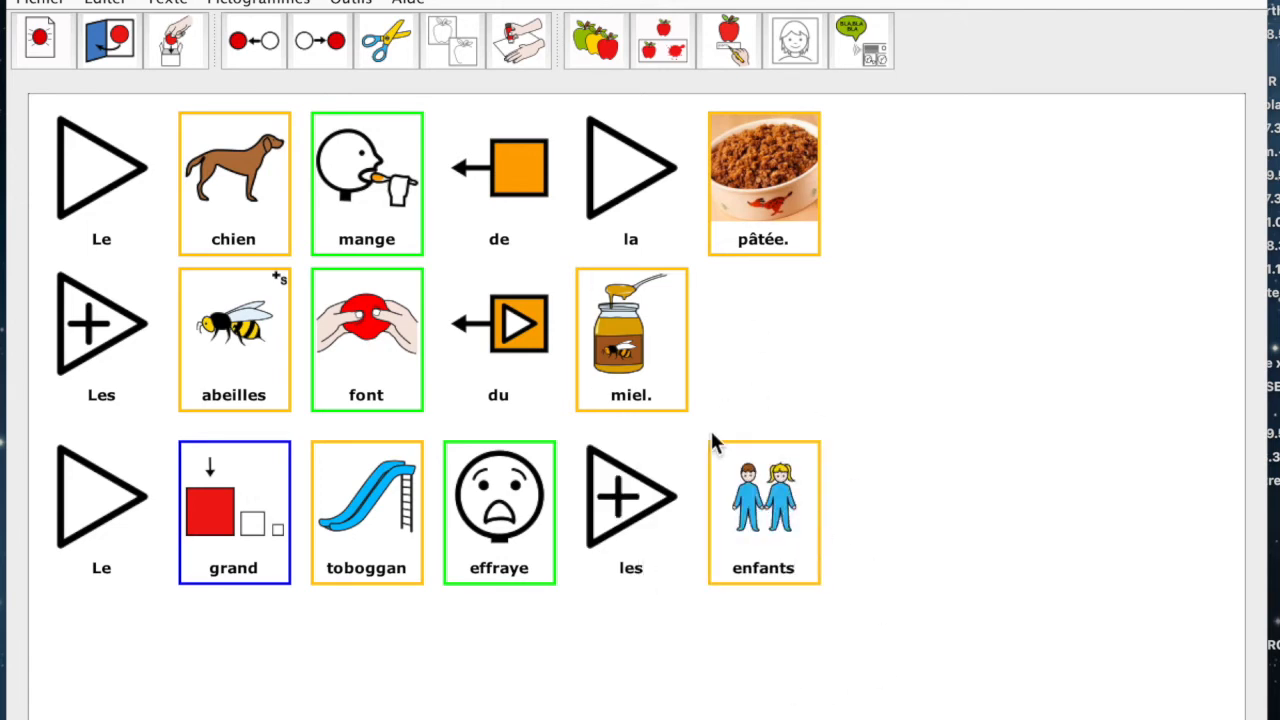
{"action": "left_click", "coordinate": [600, 46]}
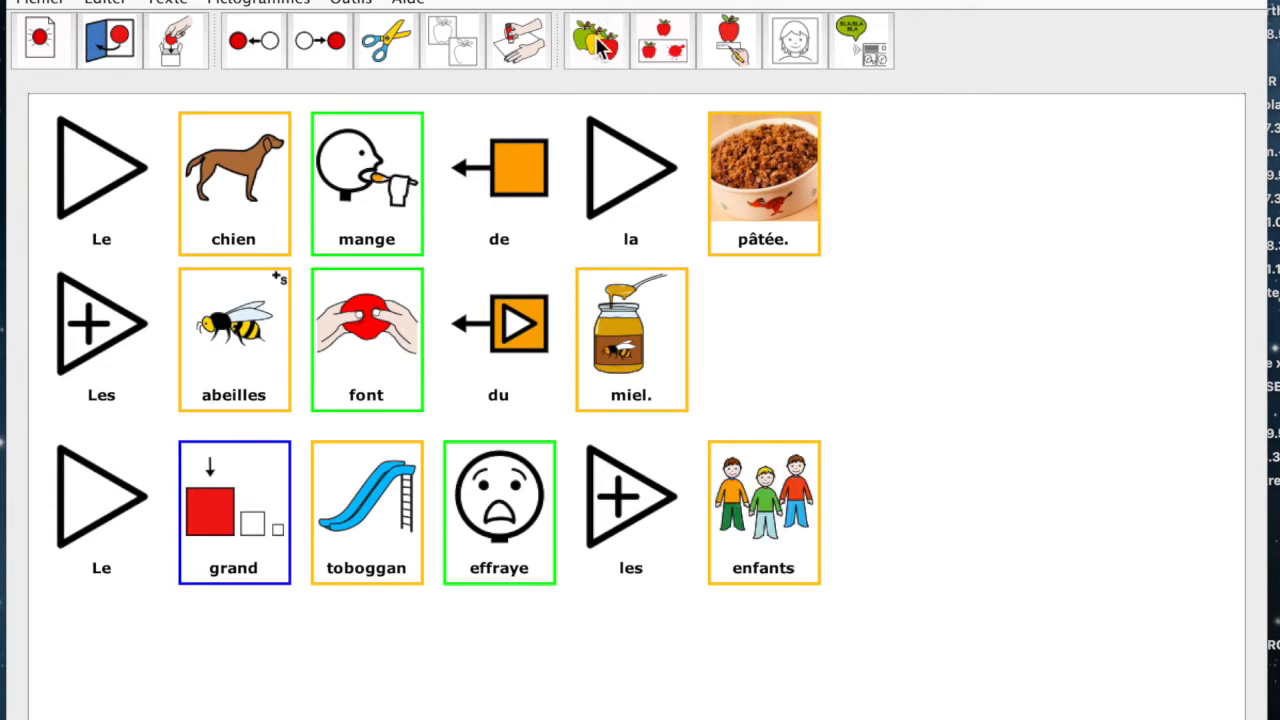
{"action": "left_click", "coordinate": [600, 46]}
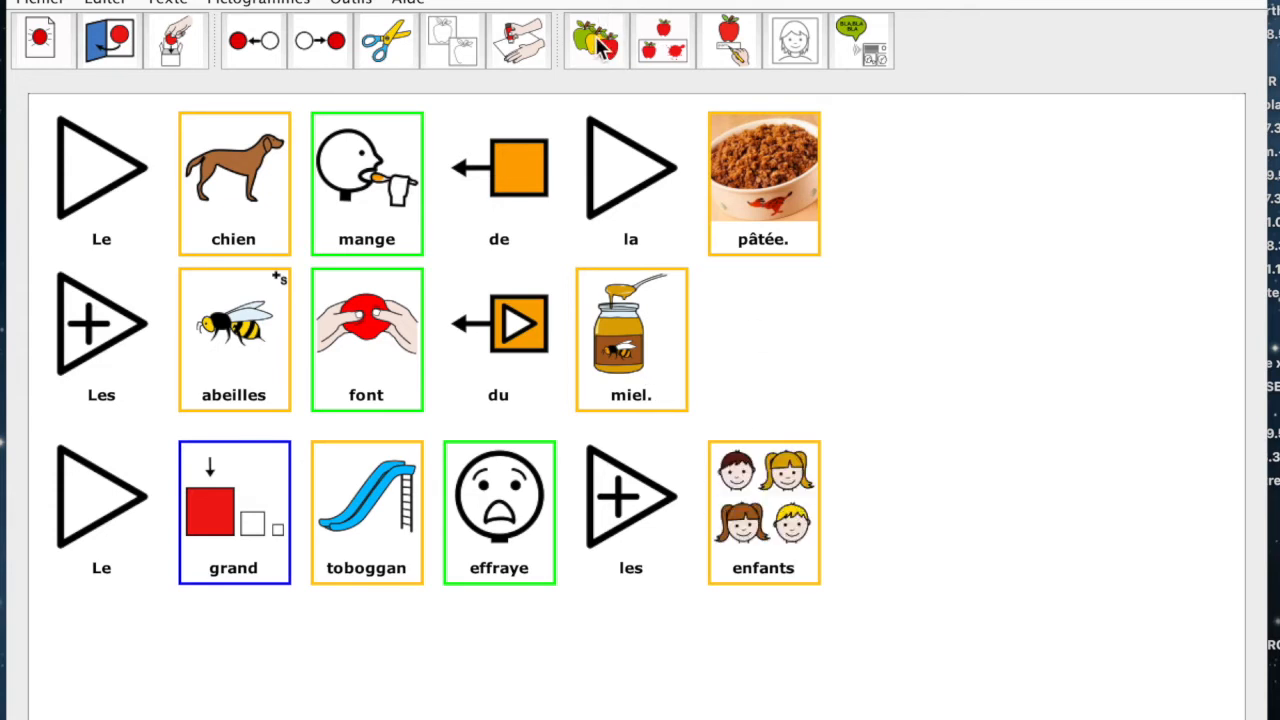
{"action": "type", "text": "."}
{"action": "key", "text": "Return"}
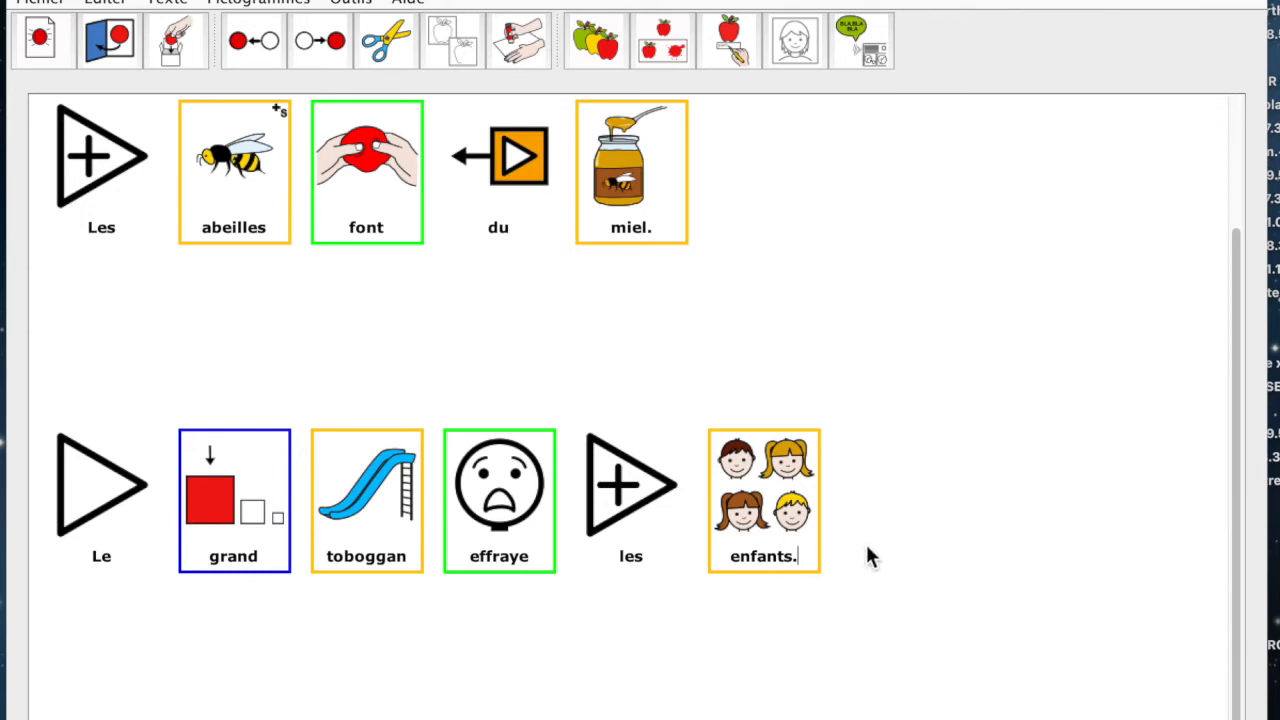
{"action": "key", "text": "Return"}
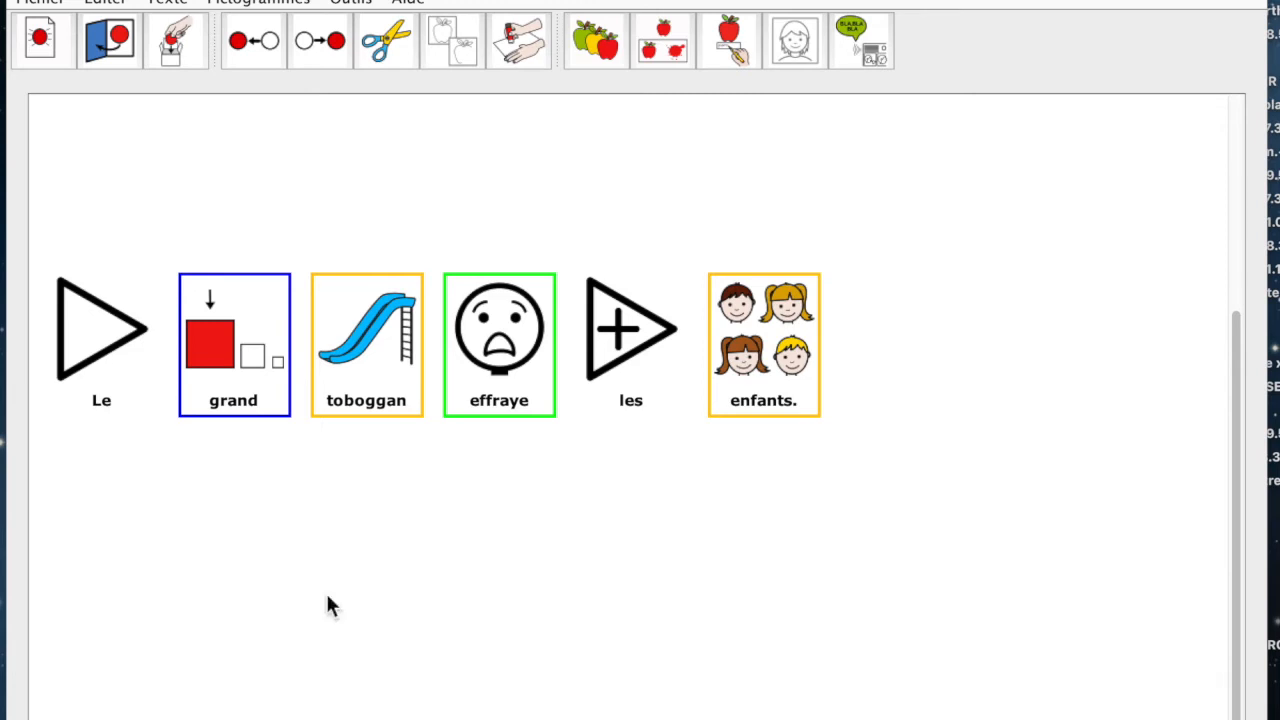
{"action": "type", "text": "laver"}
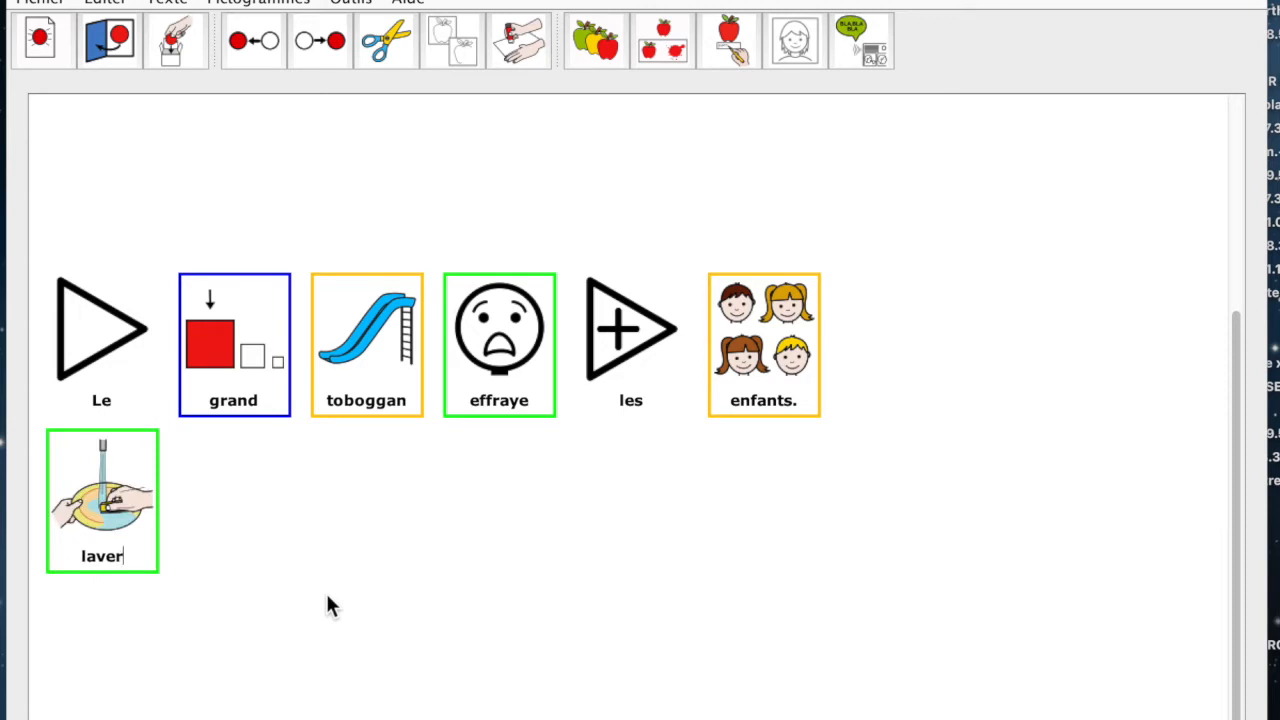
{"action": "key", "text": "BackSpace"}
{"action": "key", "text": "BackSpace"}
{"action": "key", "text": "BackSpace"}
{"action": "key", "text": "BackSpace"}
{"action": "key", "text": "BackSpace"}
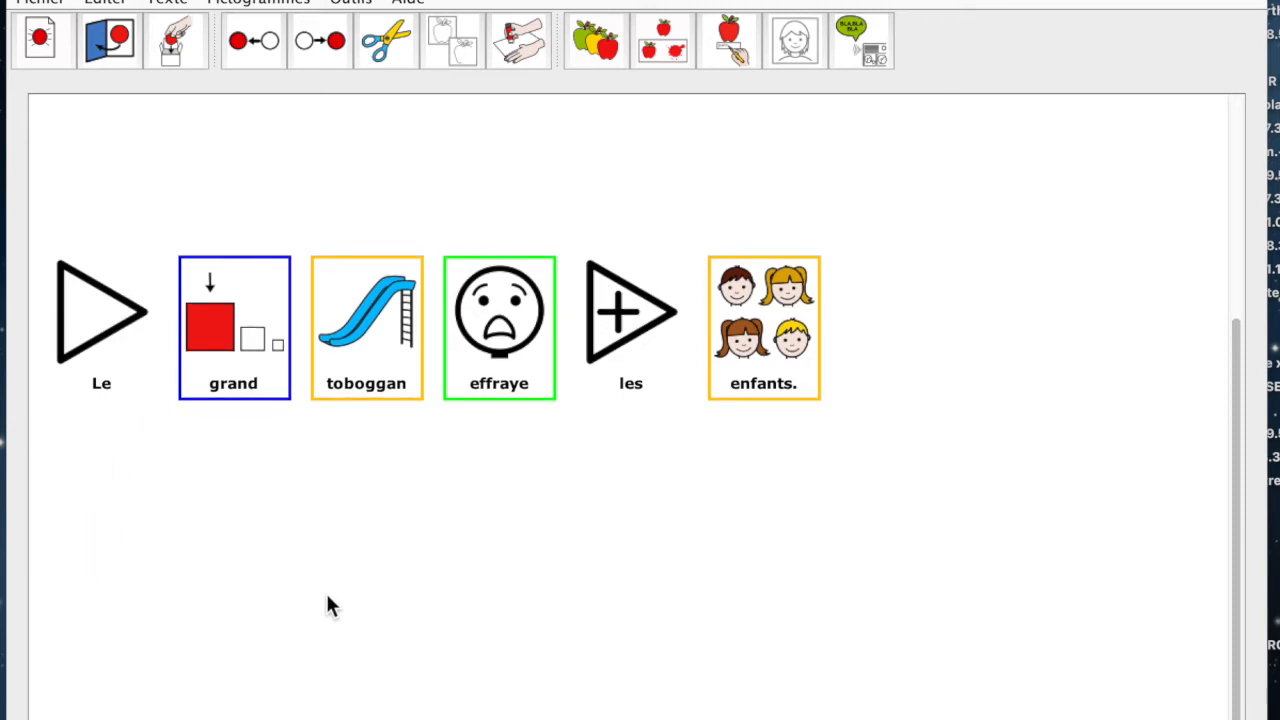
Write "laver" on the new line and choose the pictogram of hands being washed under a tap
{"action": "type", "text": "laver"}
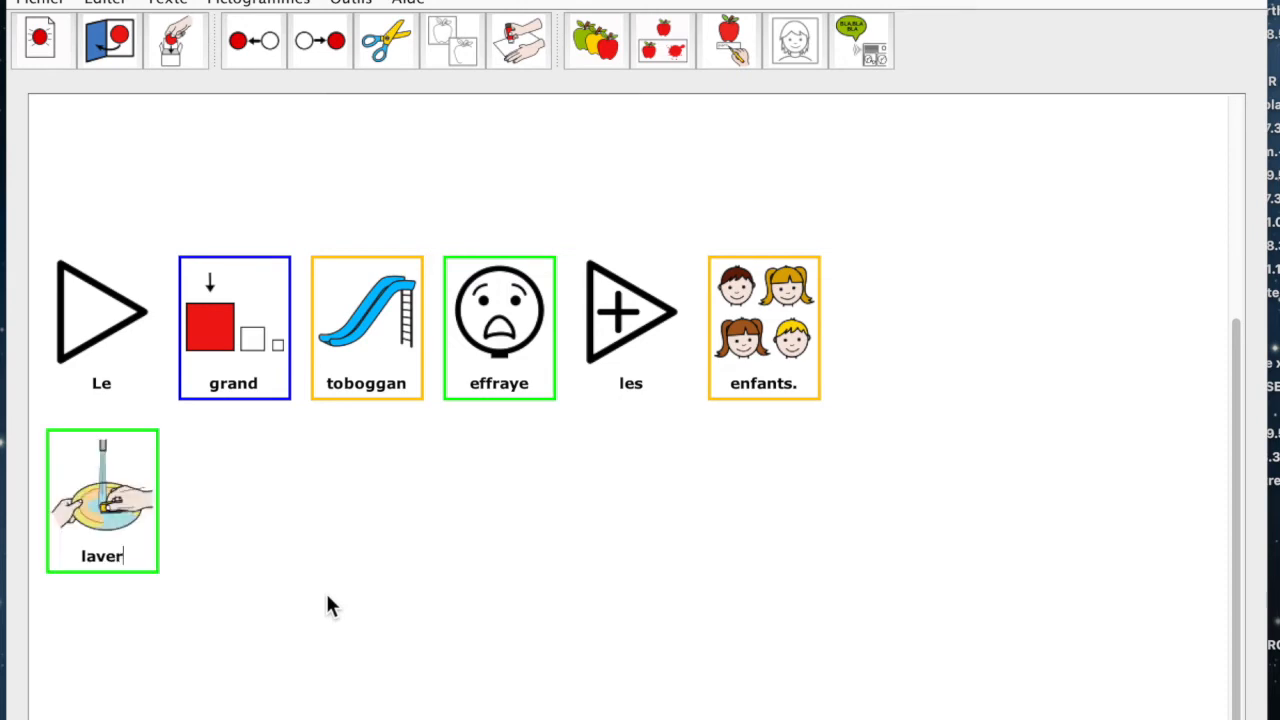
{"action": "left_click", "coordinate": [597, 58]}
{"action": "left_click", "coordinate": [597, 58]}
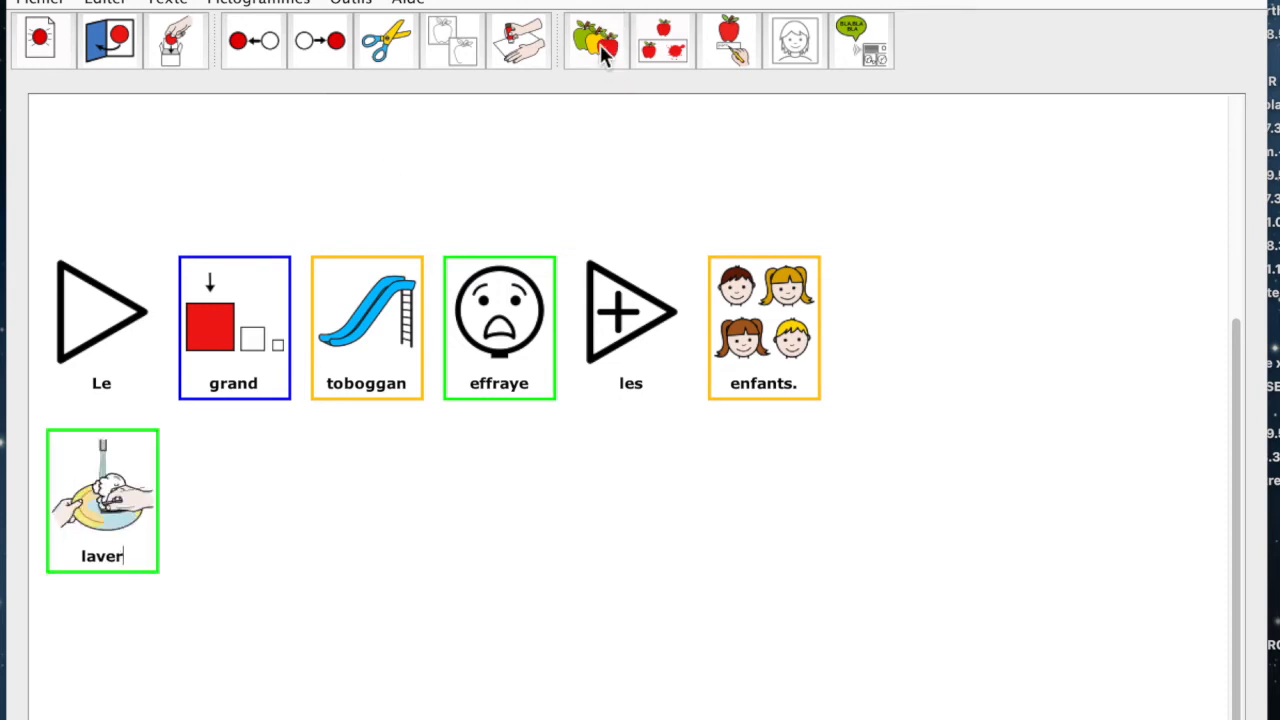
{"action": "left_click", "coordinate": [601, 48]}
{"action": "left_click", "coordinate": [605, 38]}
{"action": "left_click", "coordinate": [606, 44]}
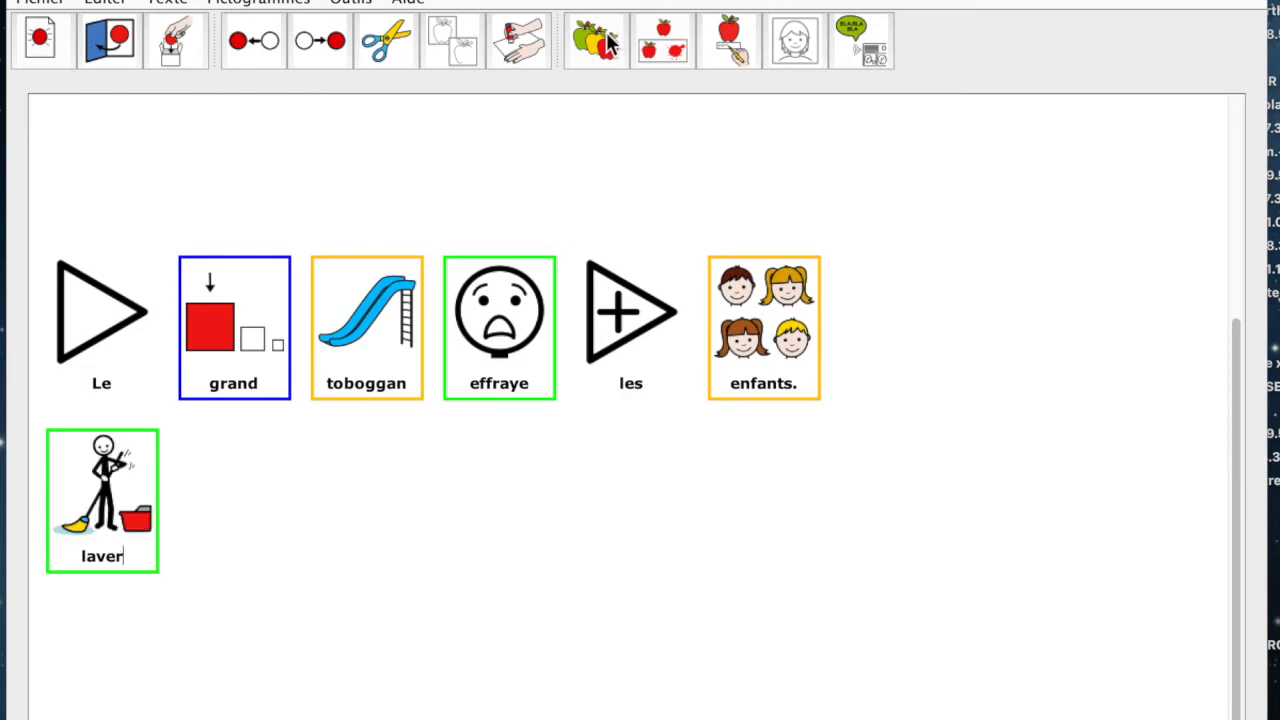
{"action": "left_click", "coordinate": [606, 44]}
{"action": "left_click", "coordinate": [606, 44]}
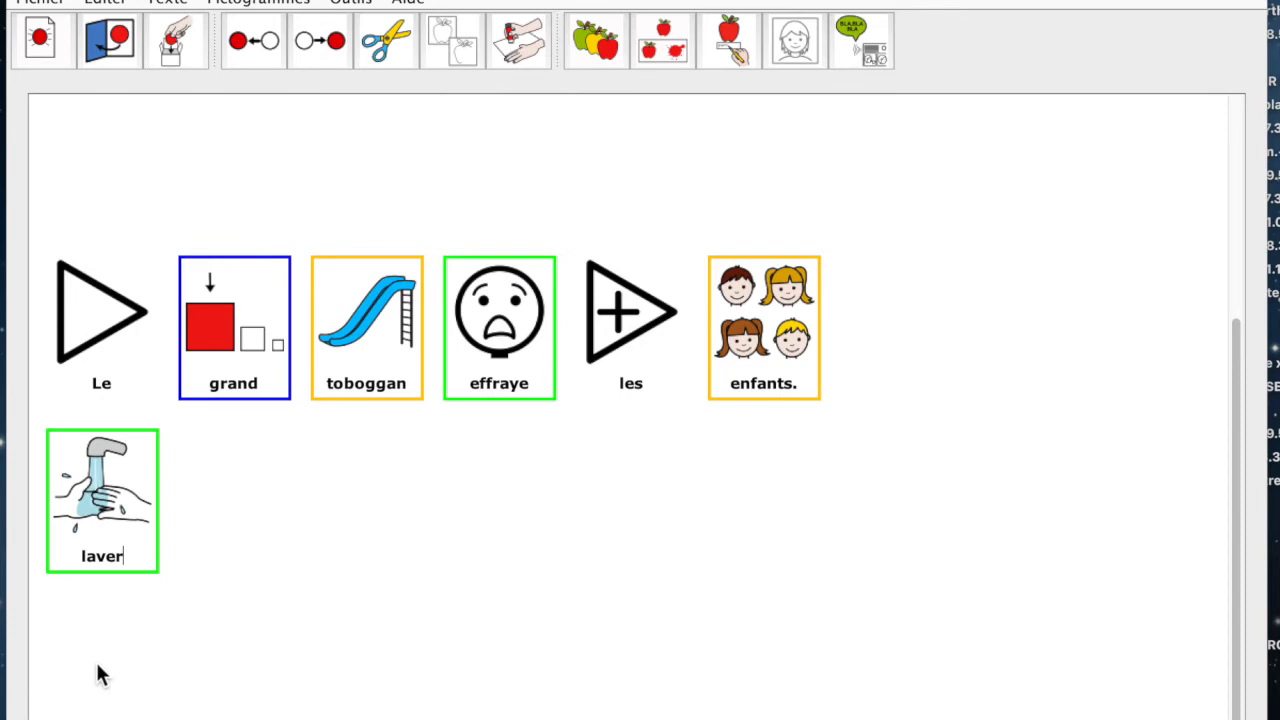
Change "laver" to "Se laver" and add "les mains" after it
{"action": "left_click", "coordinate": [56, 560]}
{"action": "type", "text": "Seb"}
{"action": "key", "text": "BackSpace"}
{"action": "left_click", "coordinate": [150, 560]}
{"action": "type", "text": "les mains "}
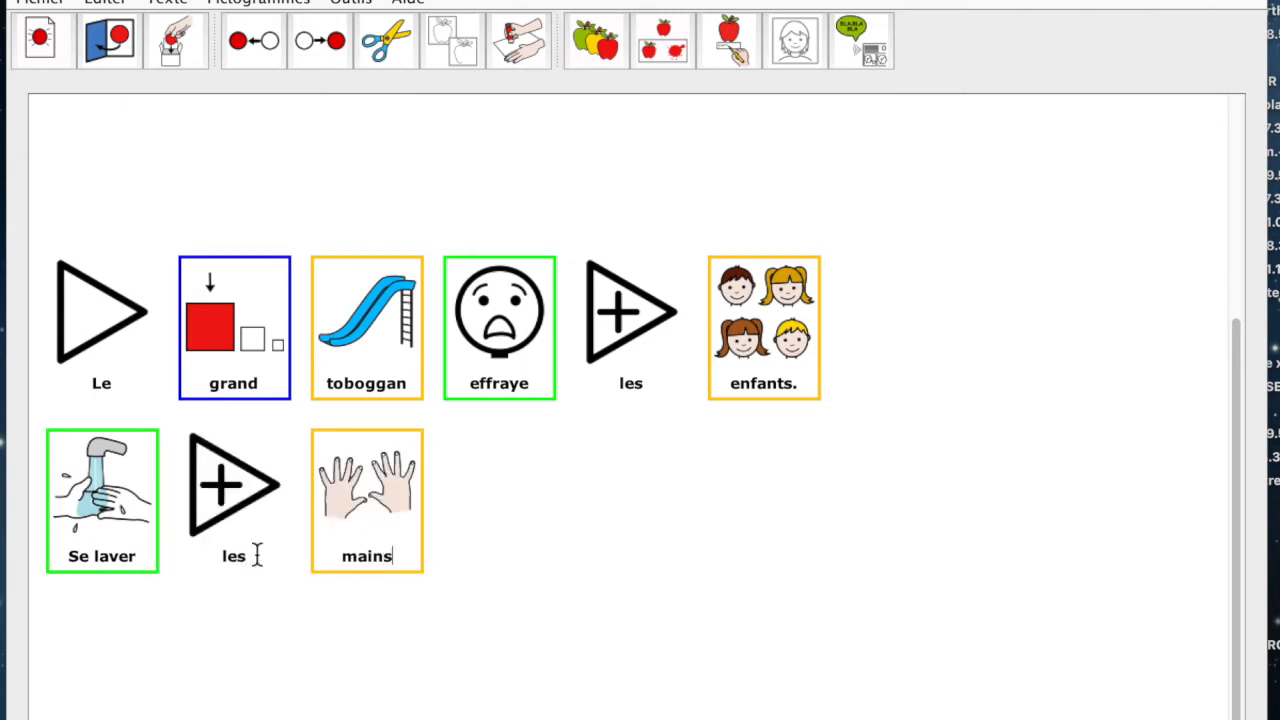
Continue the handwashing sentence with "avant", "entrer" and "en" after "mains"
{"action": "type", "text": "avant"}
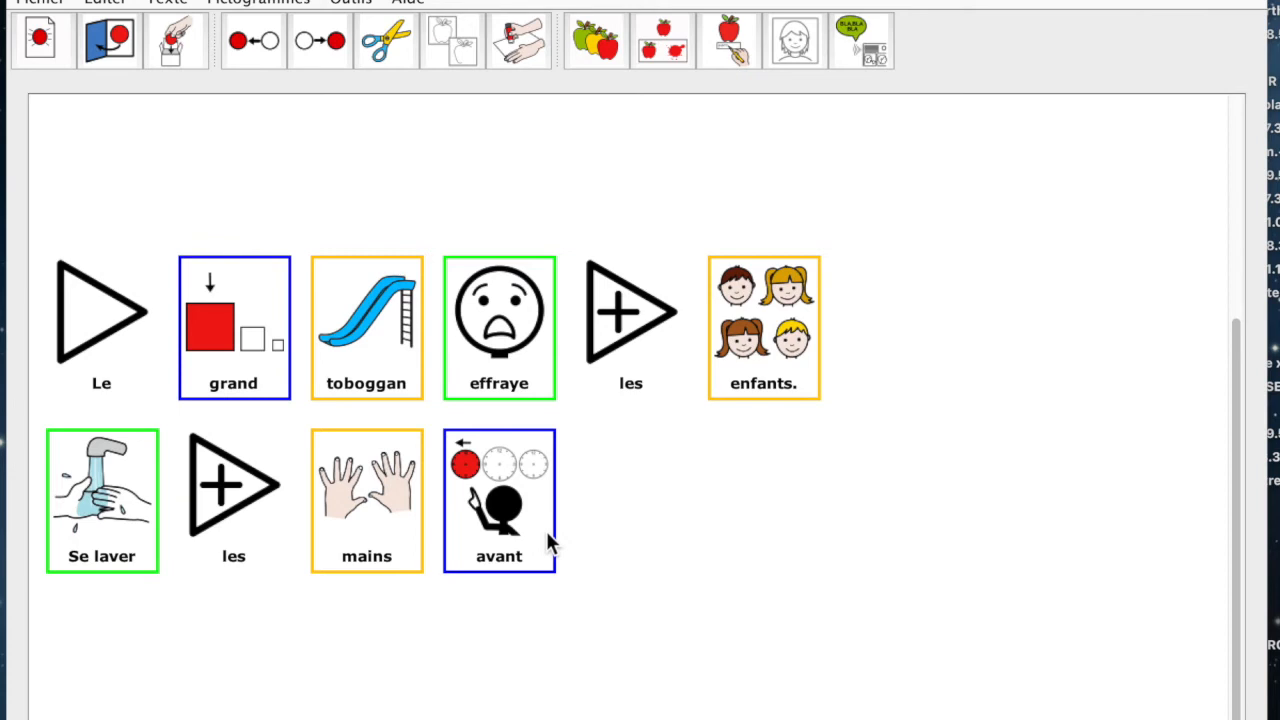
{"action": "type", "text": "en"}
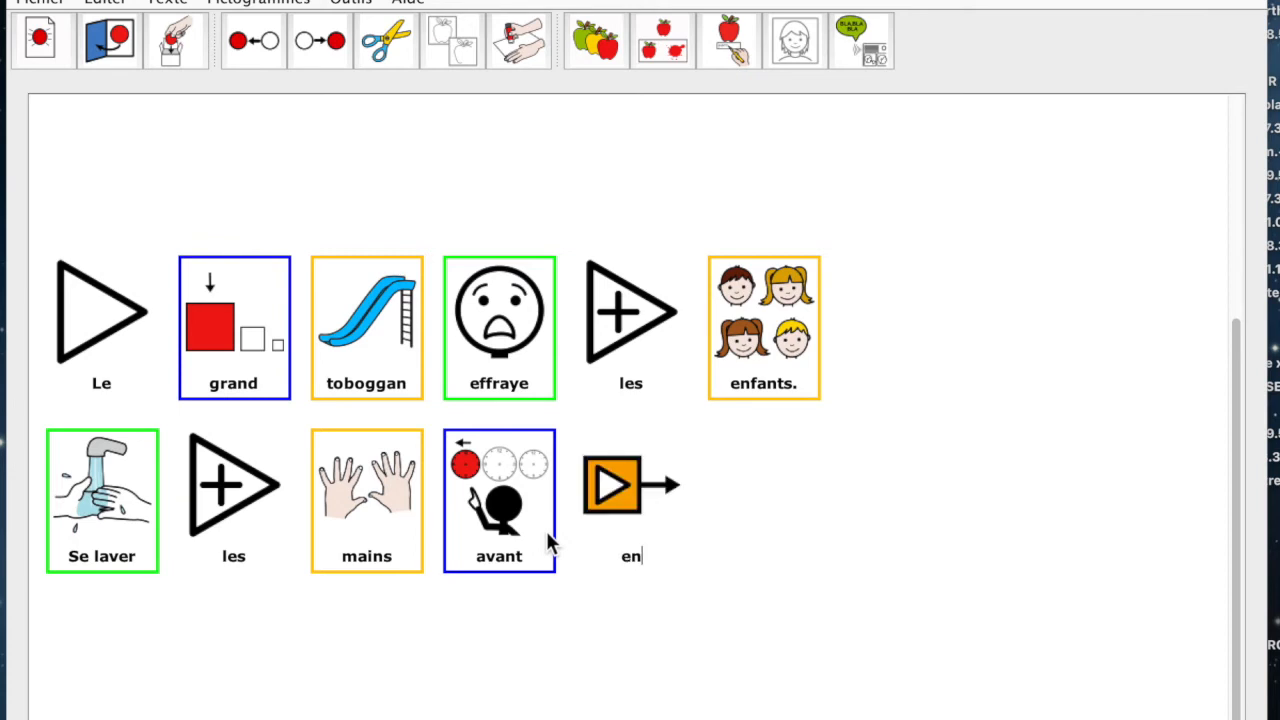
{"action": "type", "text": "tre"}
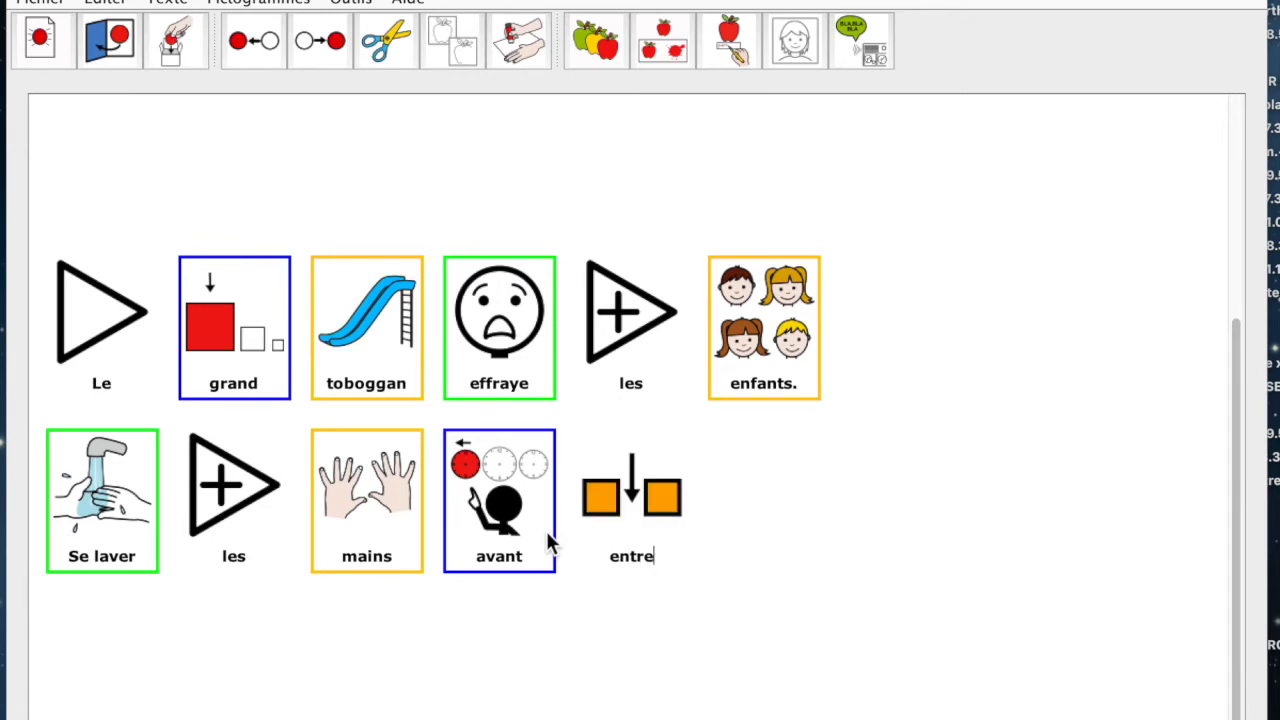
{"action": "type", "text": "r en"}
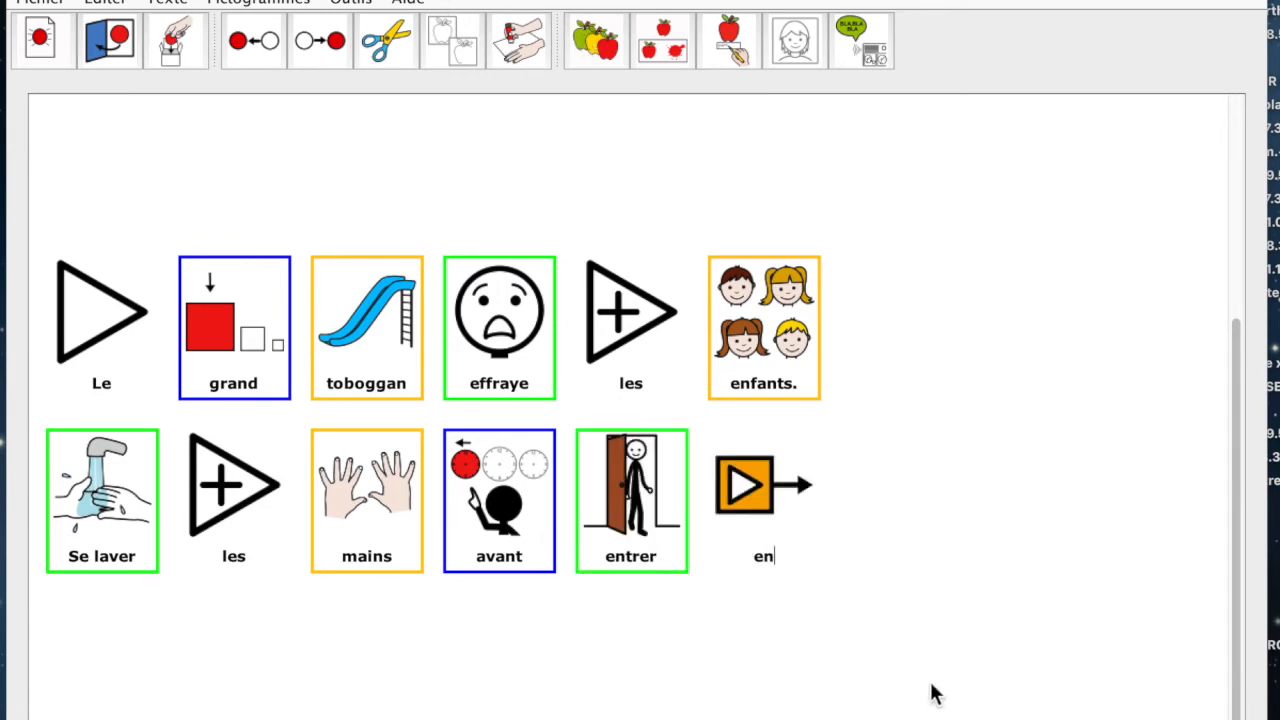
{"action": "scroll", "coordinate": [731, 560], "scroll_direction": "up", "scroll_amount": 5}
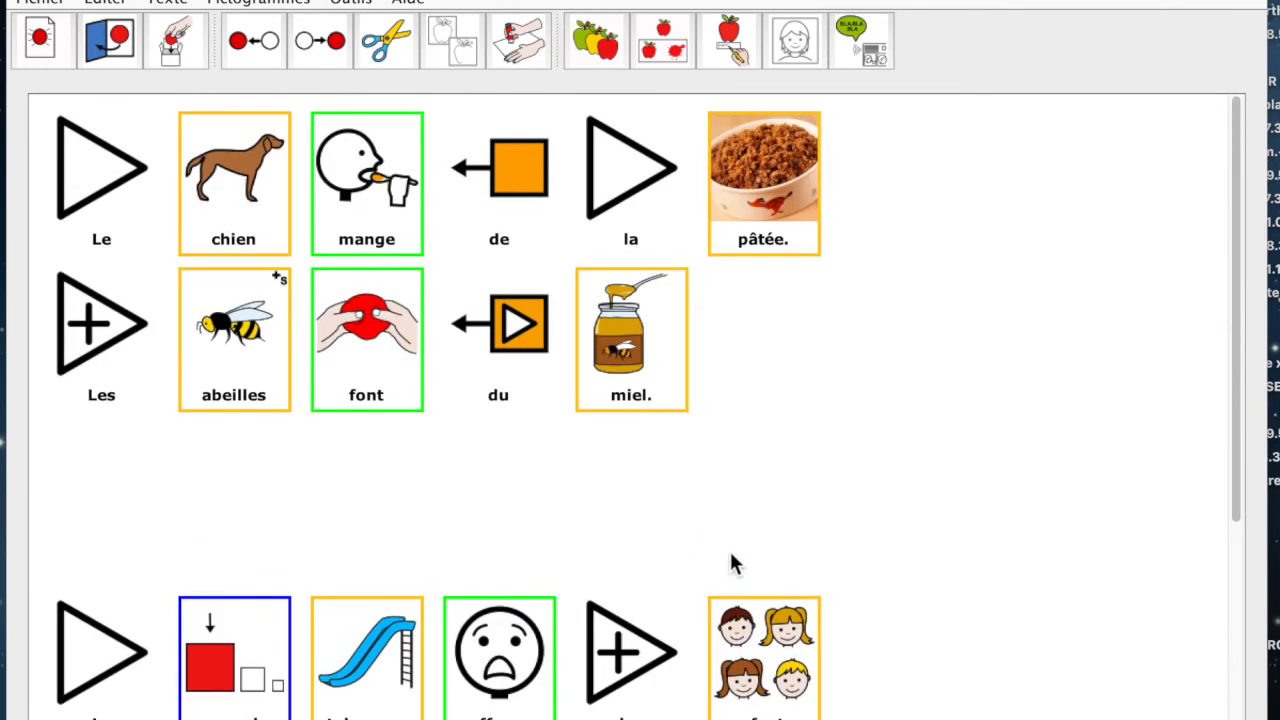
{"action": "scroll", "coordinate": [712, 583], "scroll_direction": "down", "scroll_amount": 5}
{"action": "scroll", "coordinate": [712, 585], "scroll_direction": "up", "scroll_amount": 3}
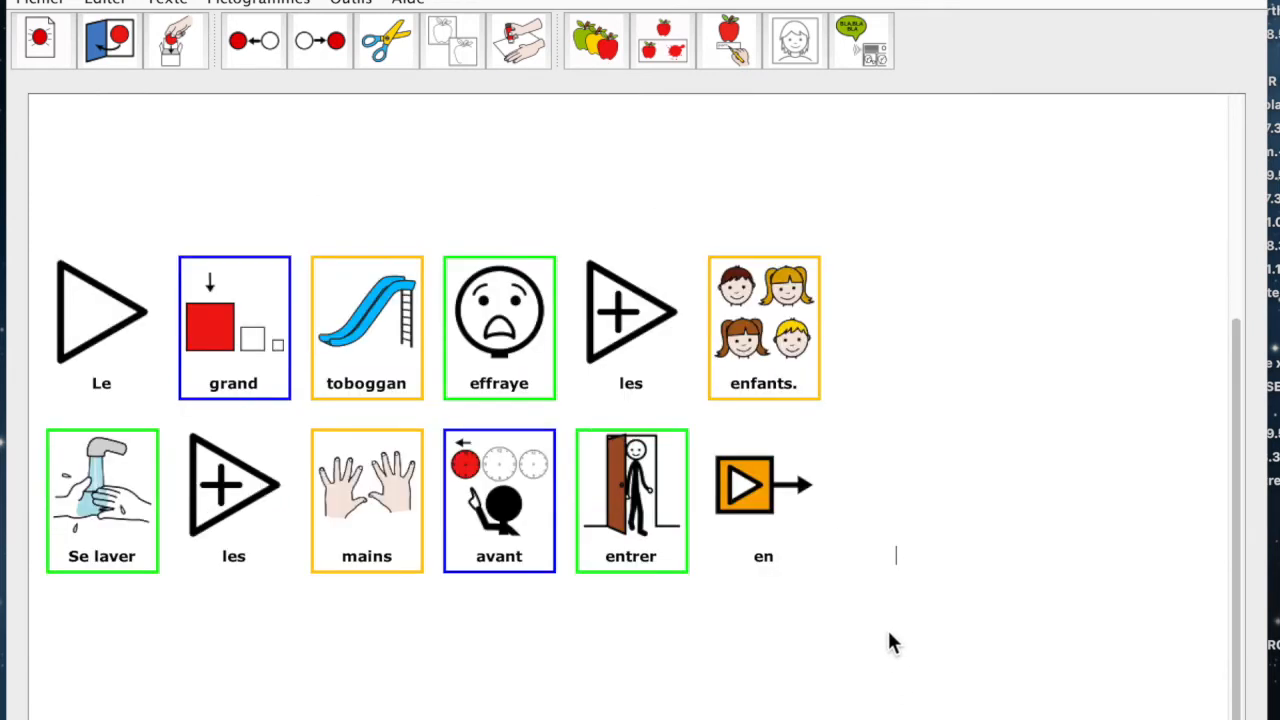
Try "classe" as the word after "en" to get a pictogram, and erase it
{"action": "type", "text": "classe"}
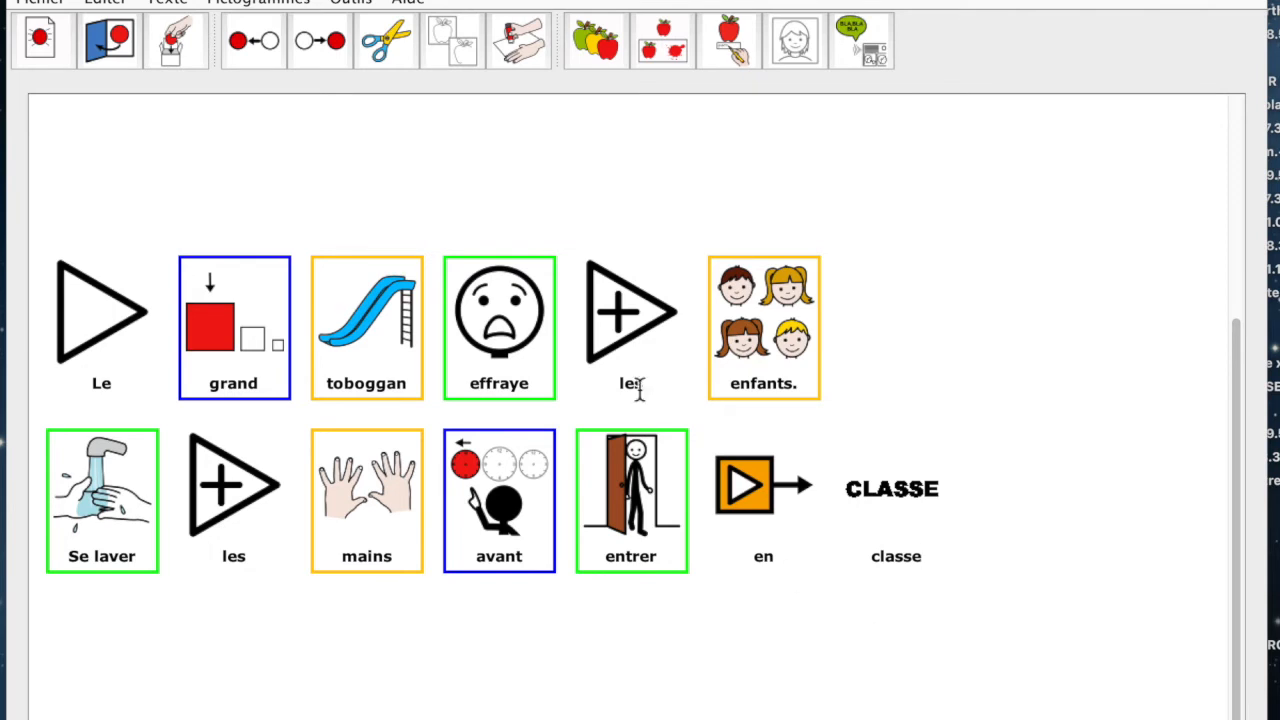
{"action": "key", "text": "BackSpace"}
{"action": "key", "text": "BackSpace"}
{"action": "key", "text": "BackSpace"}
{"action": "key", "text": "BackSpace"}
{"action": "key", "text": "BackSpace"}
{"action": "key", "text": "BackSpace"}
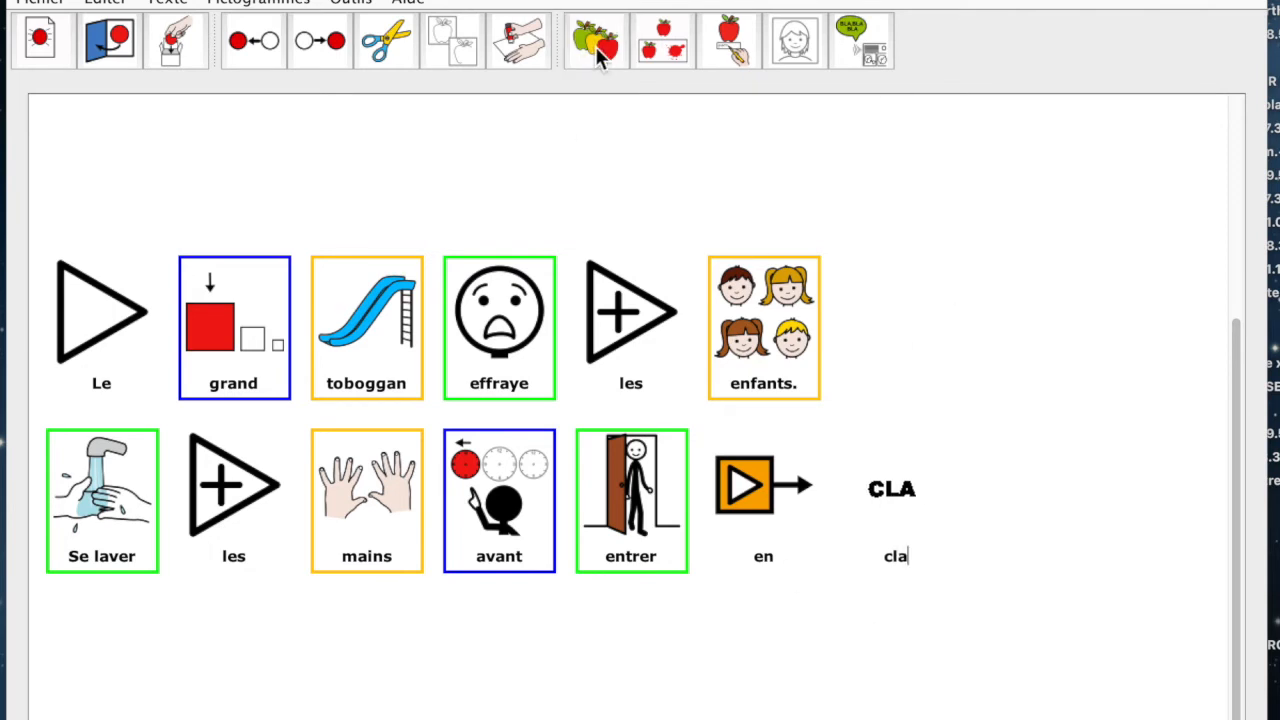
Try "salle" as the word after "en" to get a pictogram, and erase it
{"action": "type", "text": "salle"}
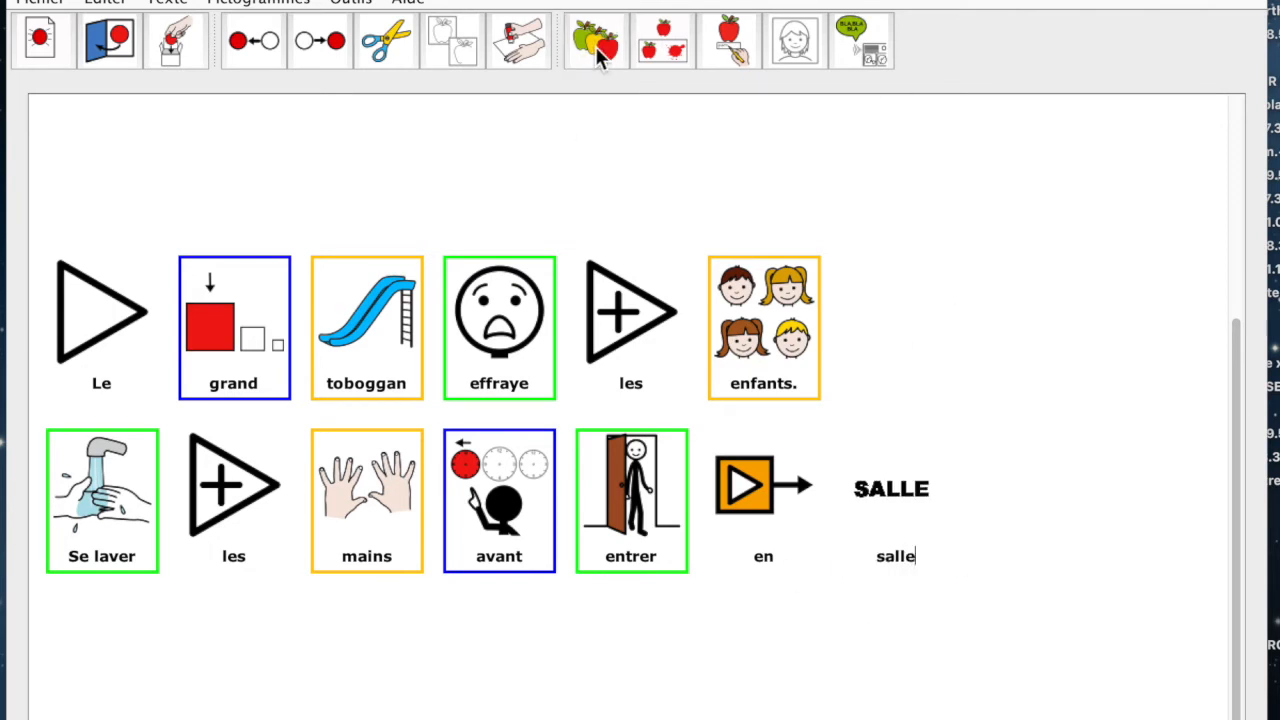
{"action": "key", "text": "BackSpace"}
{"action": "key", "text": "BackSpace"}
{"action": "key", "text": "BackSpace"}
{"action": "key", "text": "BackSpace"}
{"action": "key", "text": "BackSpace"}
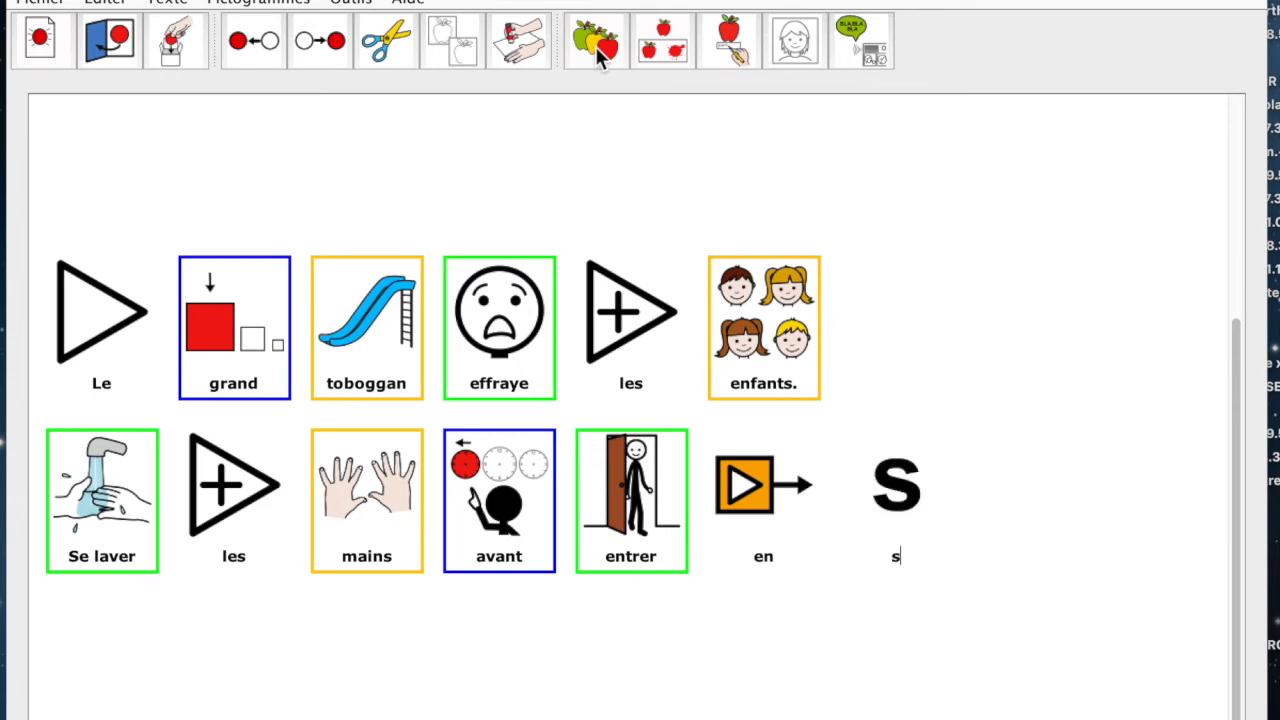
Try "élève" as the word after "en" to get a pictogram, and erase it
{"action": "type", "text": "élève"}
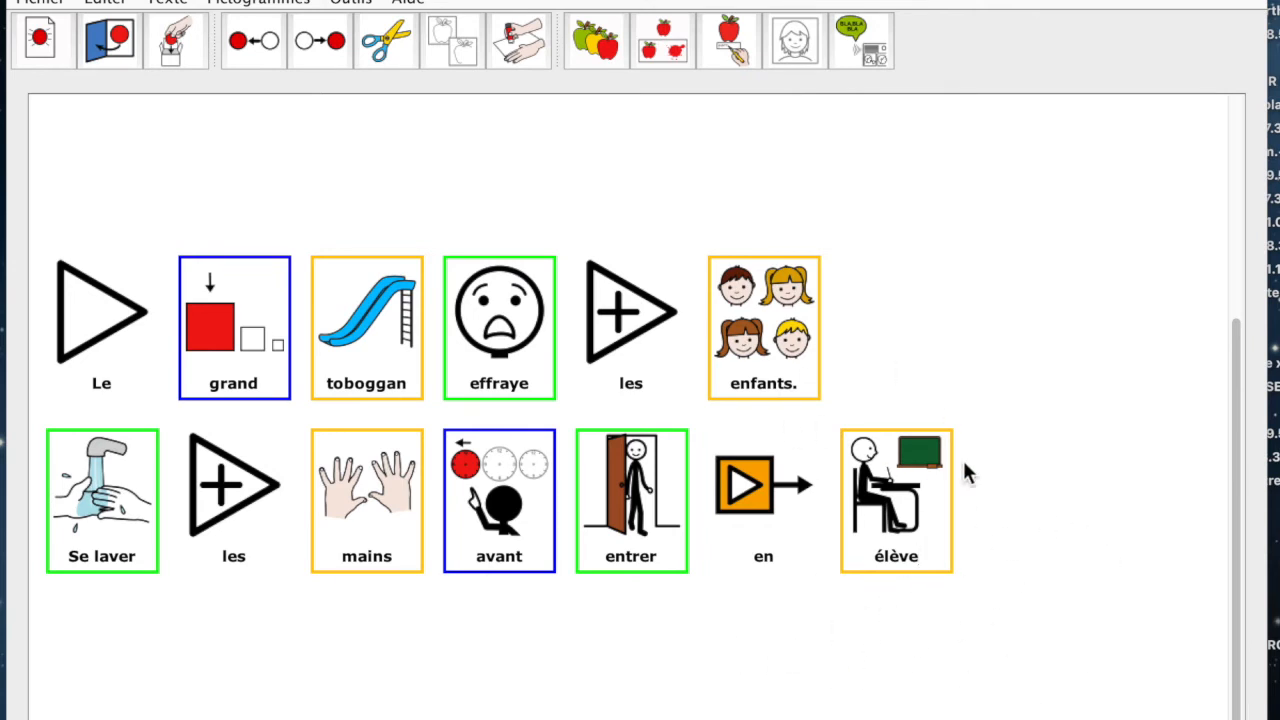
{"action": "key", "text": "BackSpace"}
{"action": "key", "text": "BackSpace"}
{"action": "key", "text": "BackSpace"}
{"action": "key", "text": "BackSpace"}
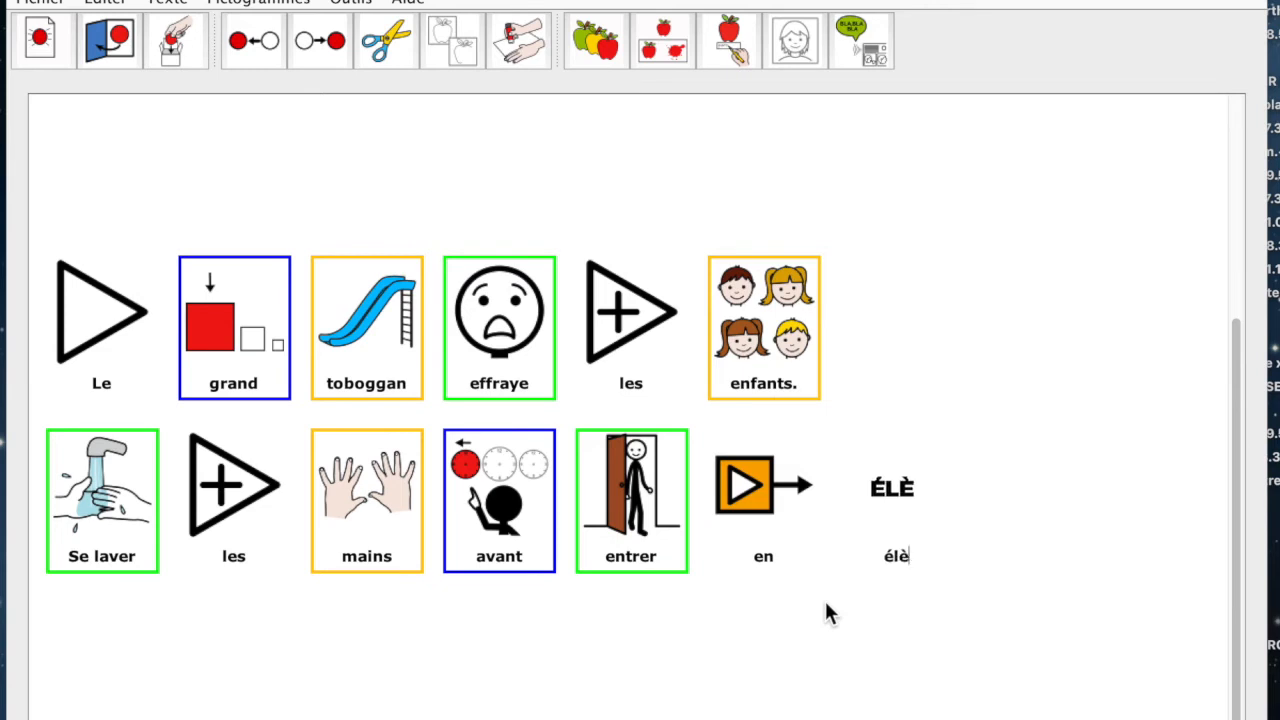
{"action": "key", "text": "BackSpace"}
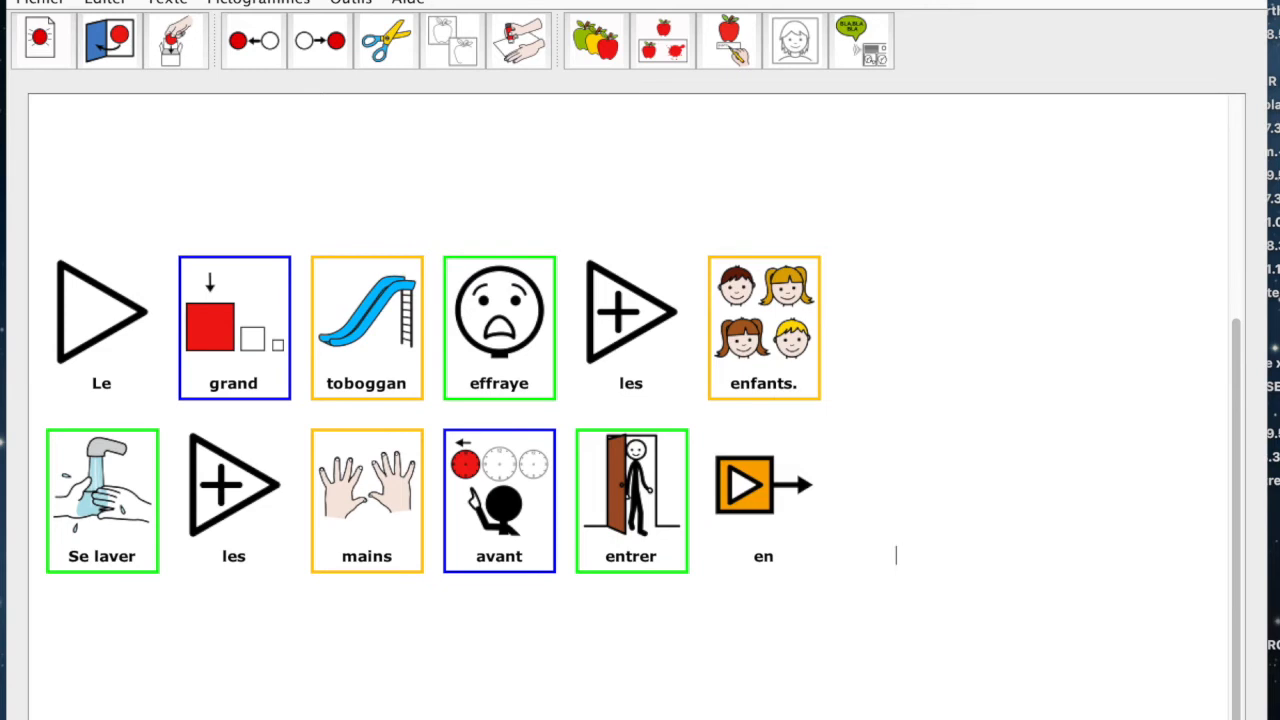
Open the resource manager, start adding a new image and open the image file chooser
{"action": "left_click", "coordinate": [243, 6]}
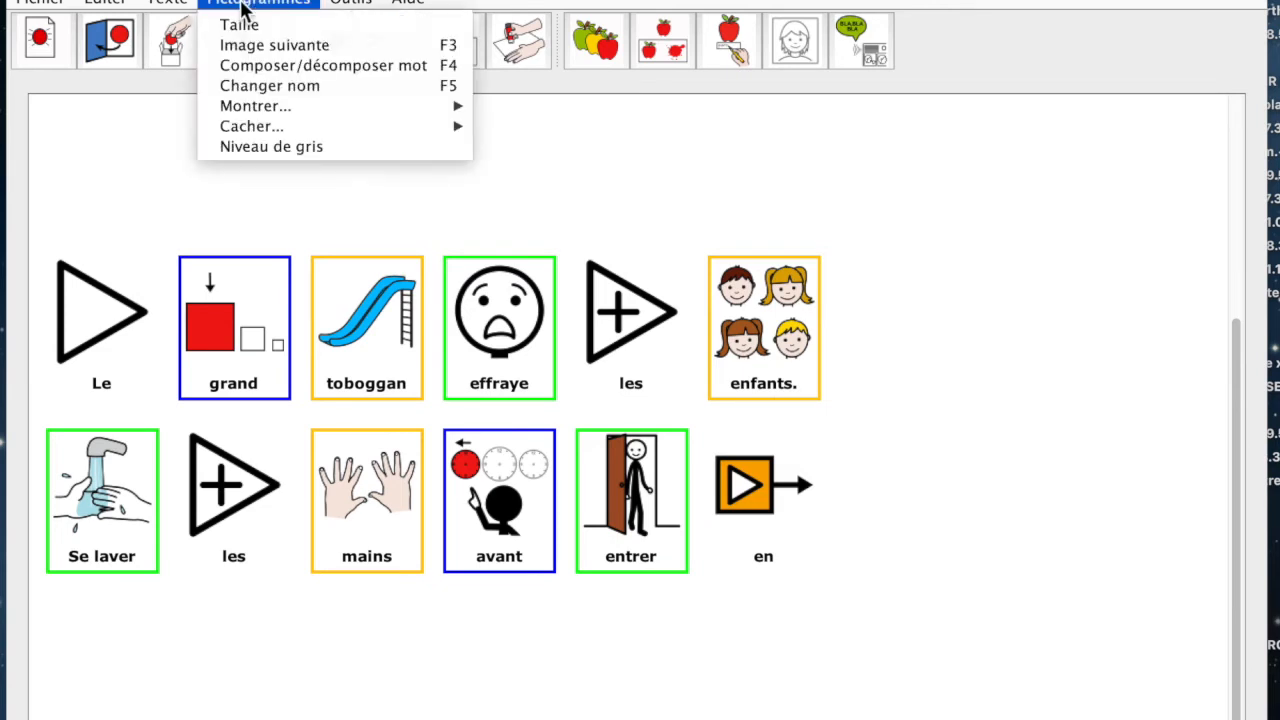
{"action": "mouse_move", "coordinate": [355, 5]}
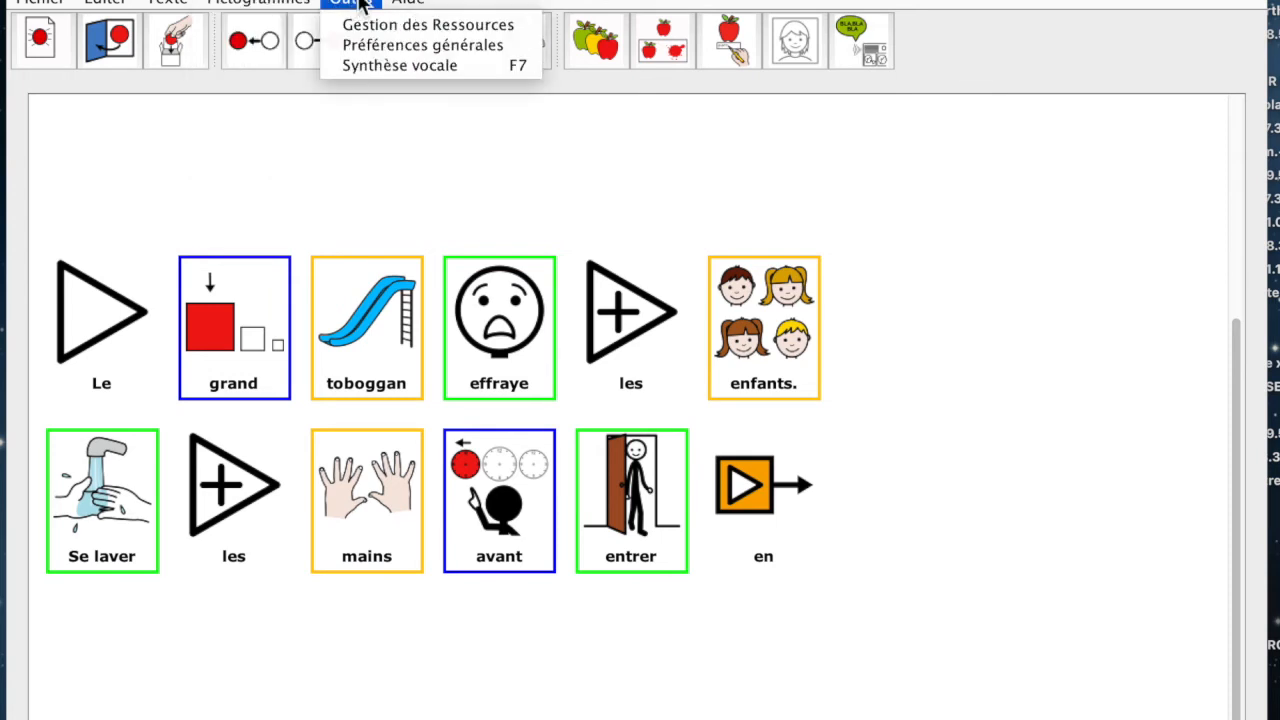
{"action": "left_click", "coordinate": [400, 25]}
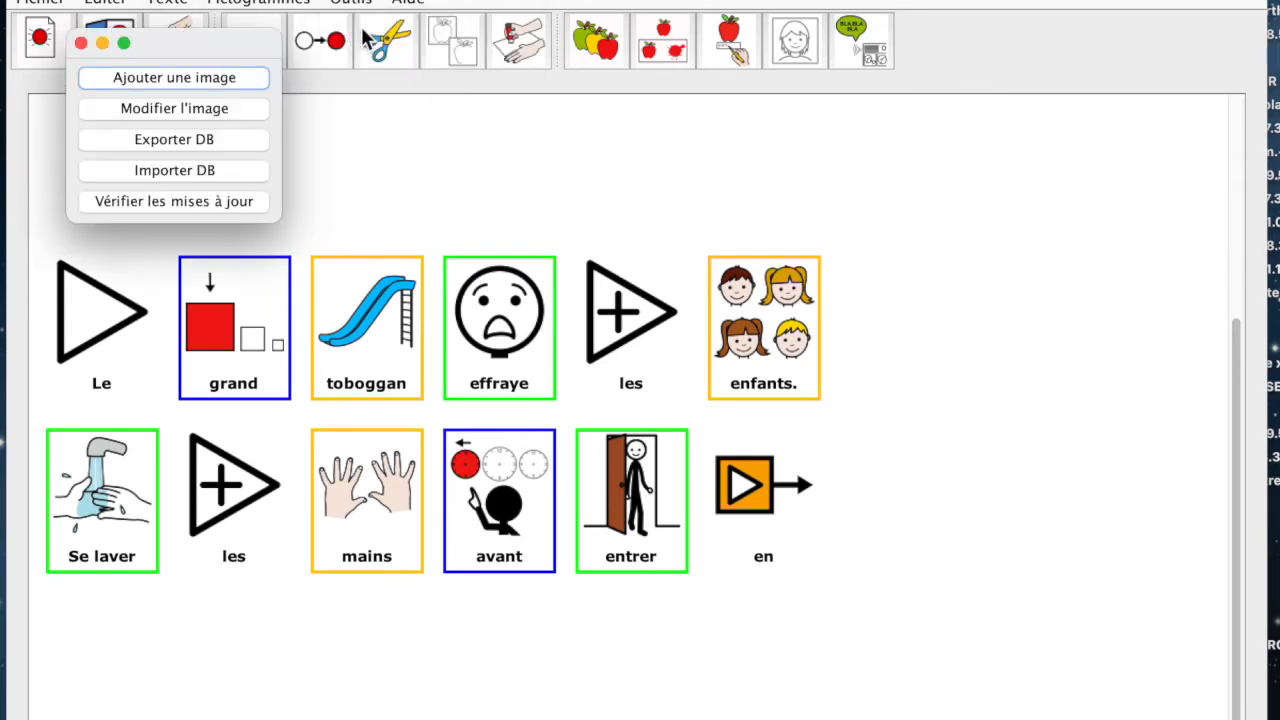
{"action": "left_click", "coordinate": [212, 78]}
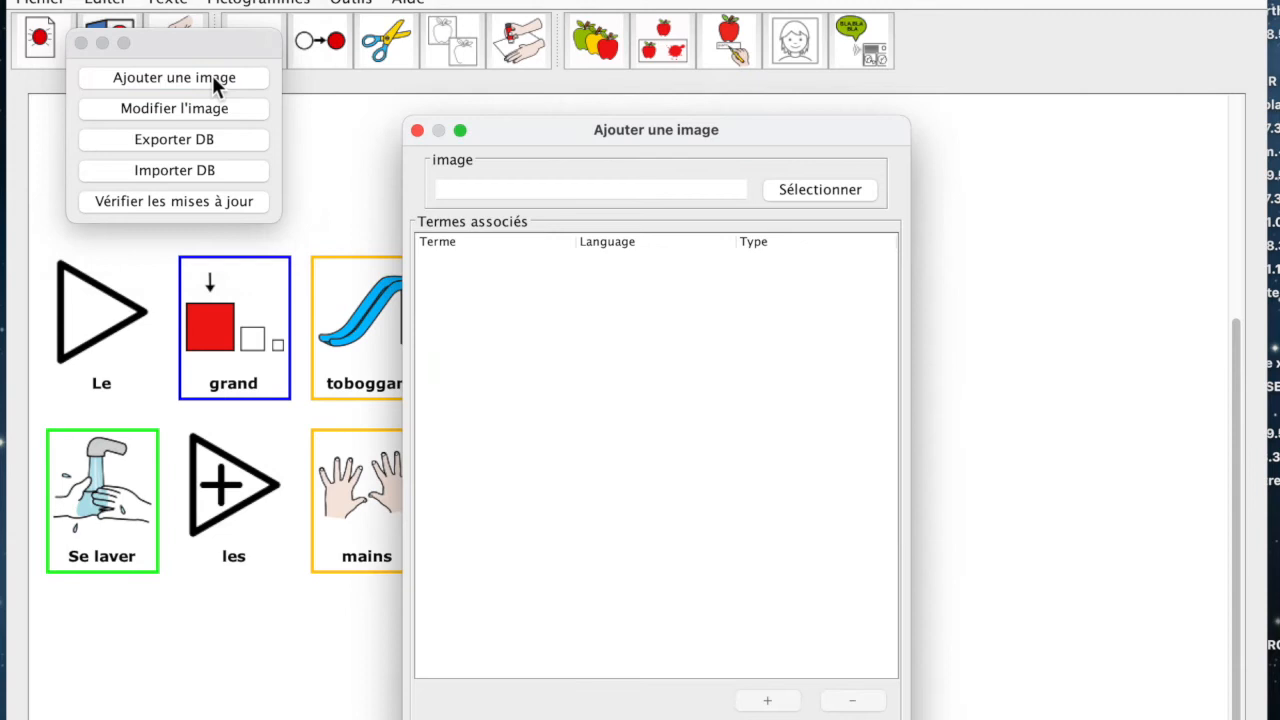
{"action": "left_click", "coordinate": [842, 192]}
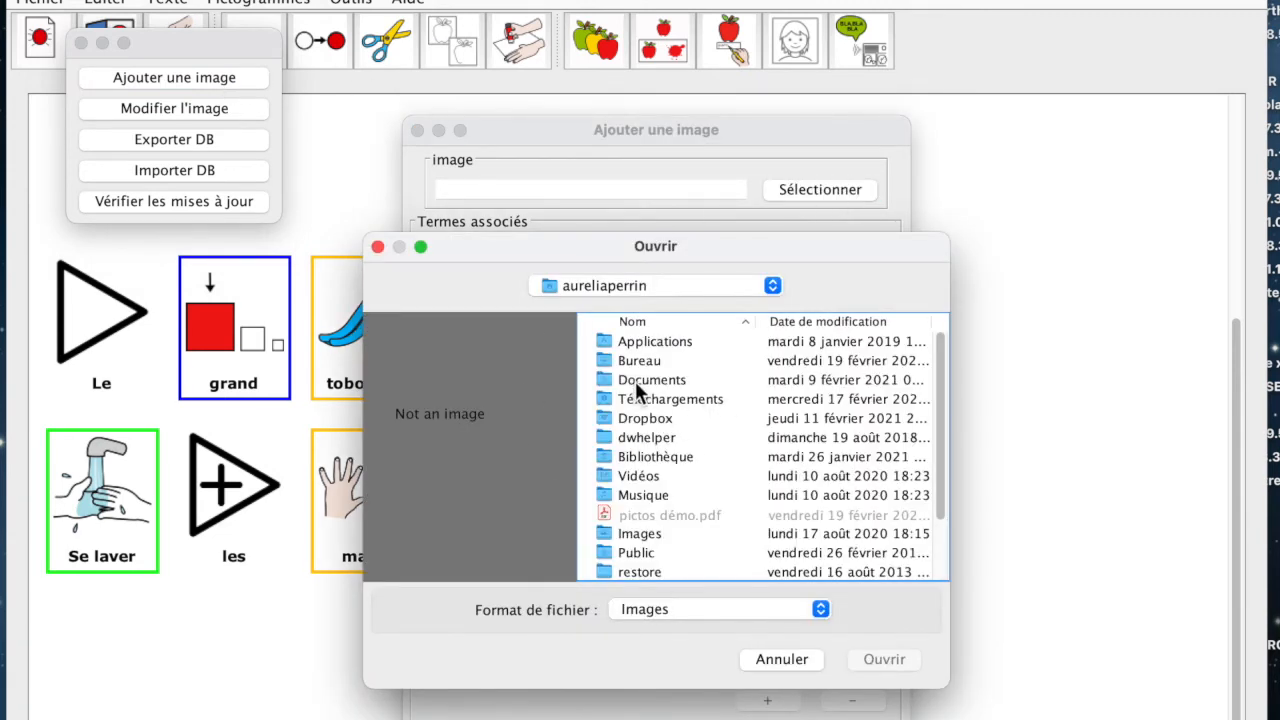
Browse from Bureau through PICS FOR PECS and IMAGES to the Lieux folder, looking for a classroom image
{"action": "scroll", "coordinate": [635, 381], "scroll_direction": "down", "scroll_amount": 4}
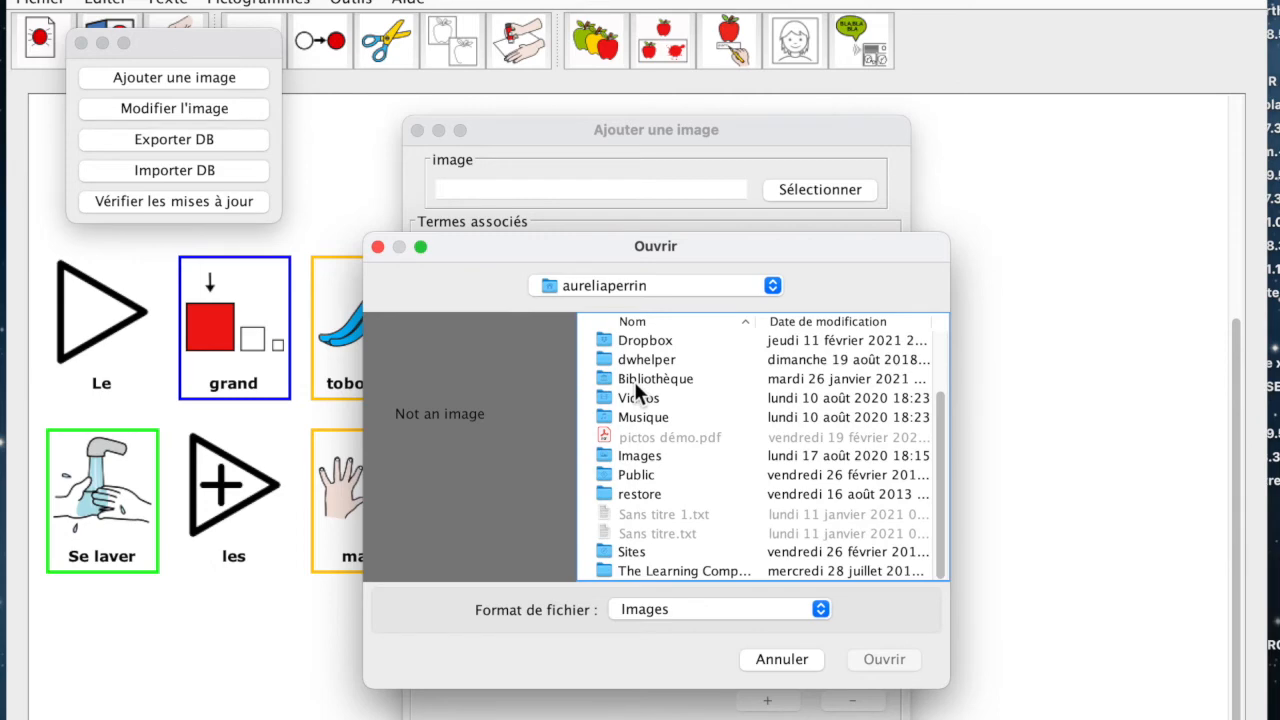
{"action": "scroll", "coordinate": [634, 381], "scroll_direction": "up", "scroll_amount": 4}
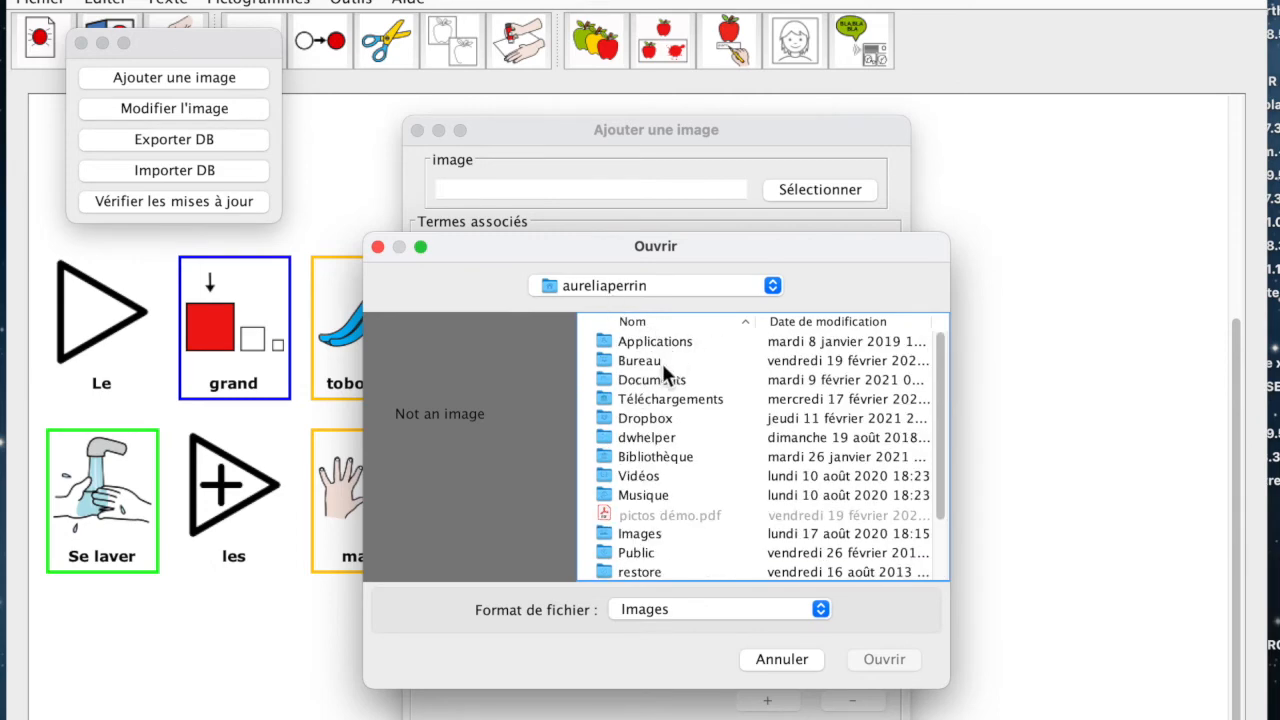
{"action": "left_click", "coordinate": [662, 362]}
{"action": "double_click", "coordinate": [662, 363]}
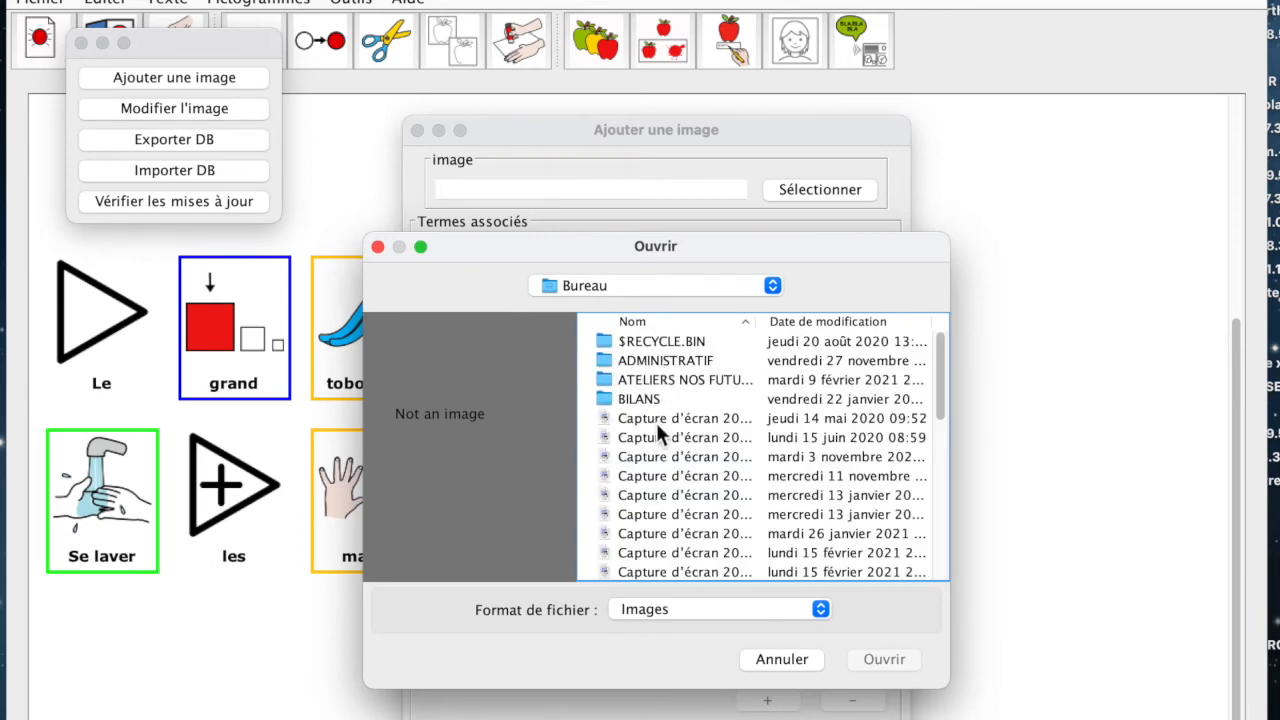
{"action": "scroll", "coordinate": [656, 420], "scroll_direction": "down", "scroll_amount": 10}
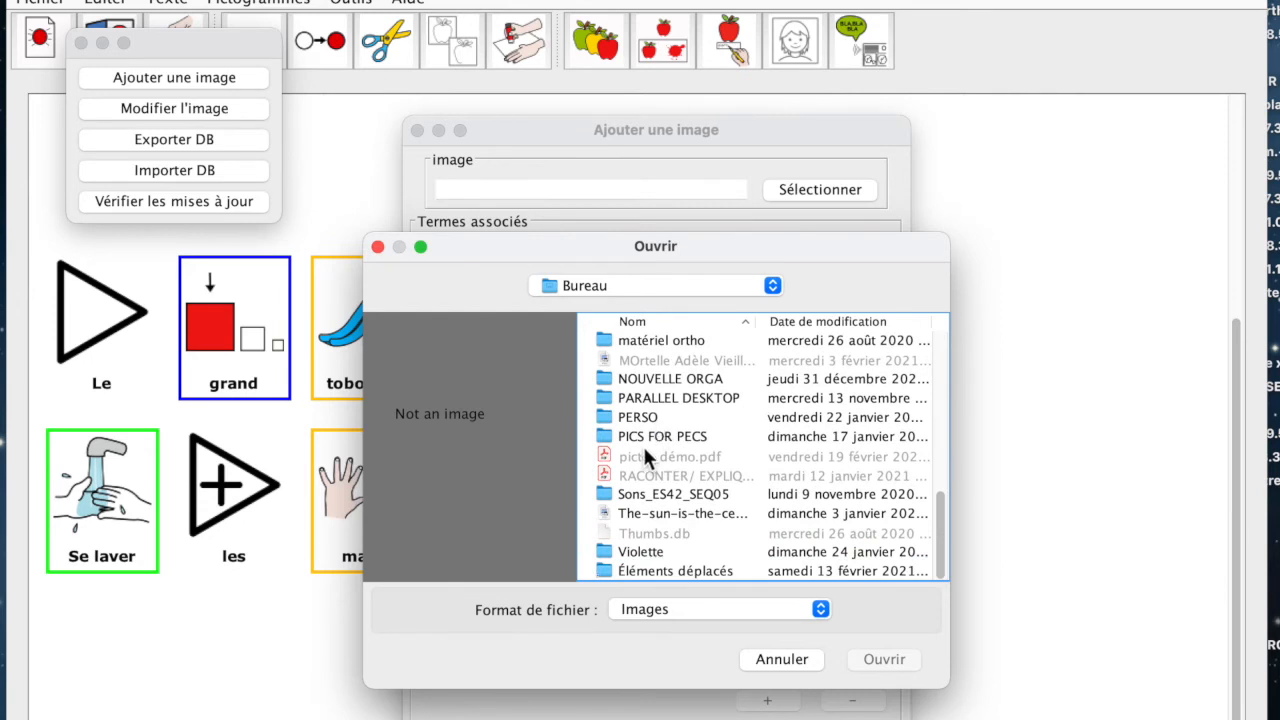
{"action": "double_click", "coordinate": [655, 436]}
{"action": "double_click", "coordinate": [658, 418]}
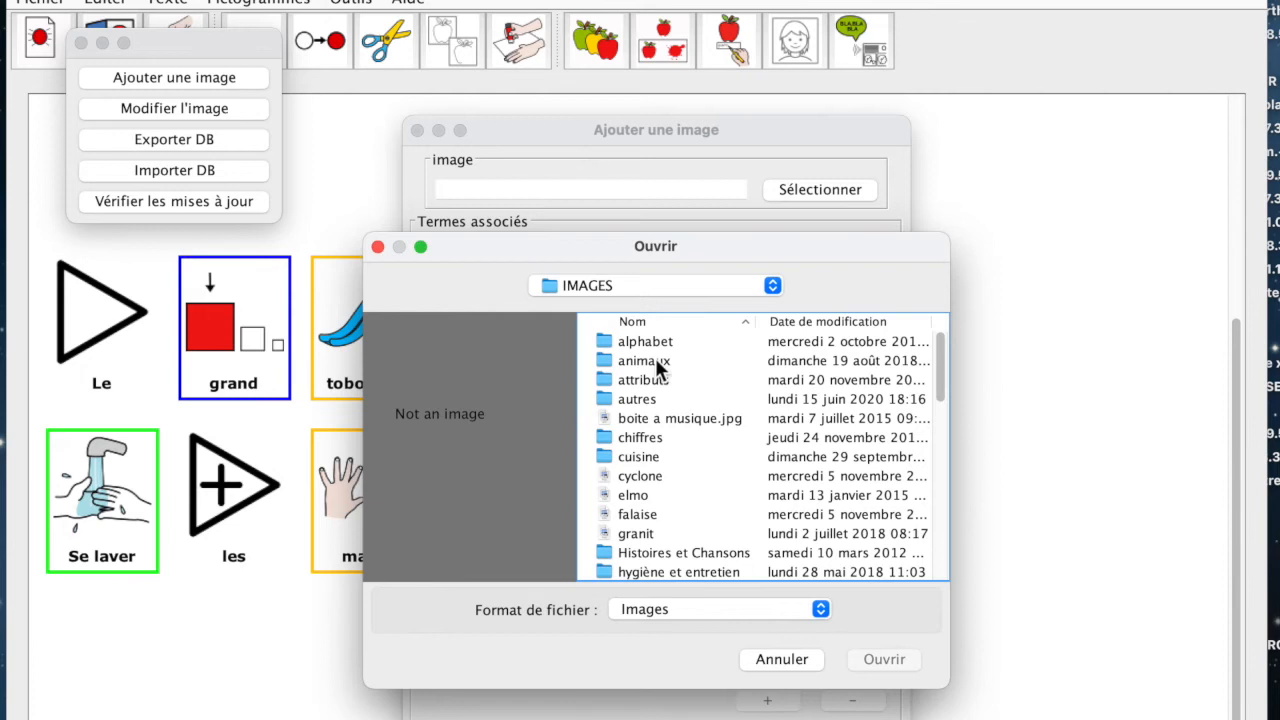
{"action": "scroll", "coordinate": [645, 390], "scroll_direction": "down", "scroll_amount": 5}
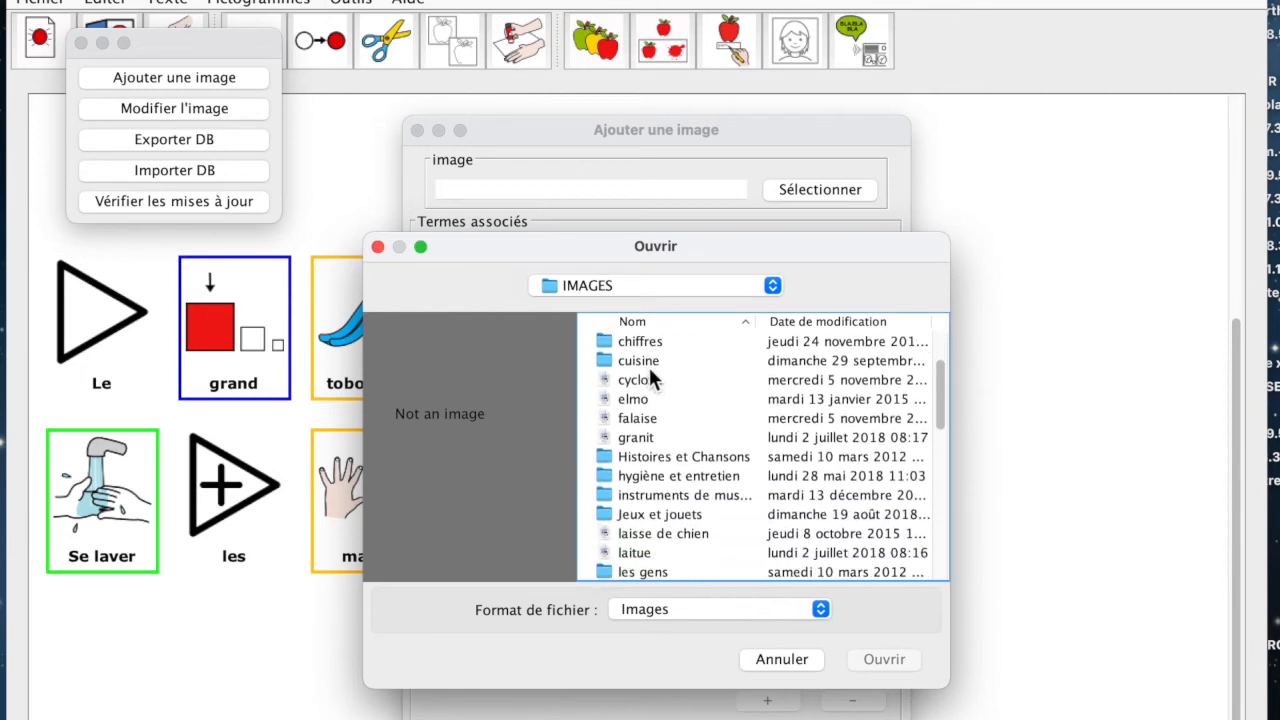
{"action": "scroll", "coordinate": [650, 378], "scroll_direction": "down", "scroll_amount": 3}
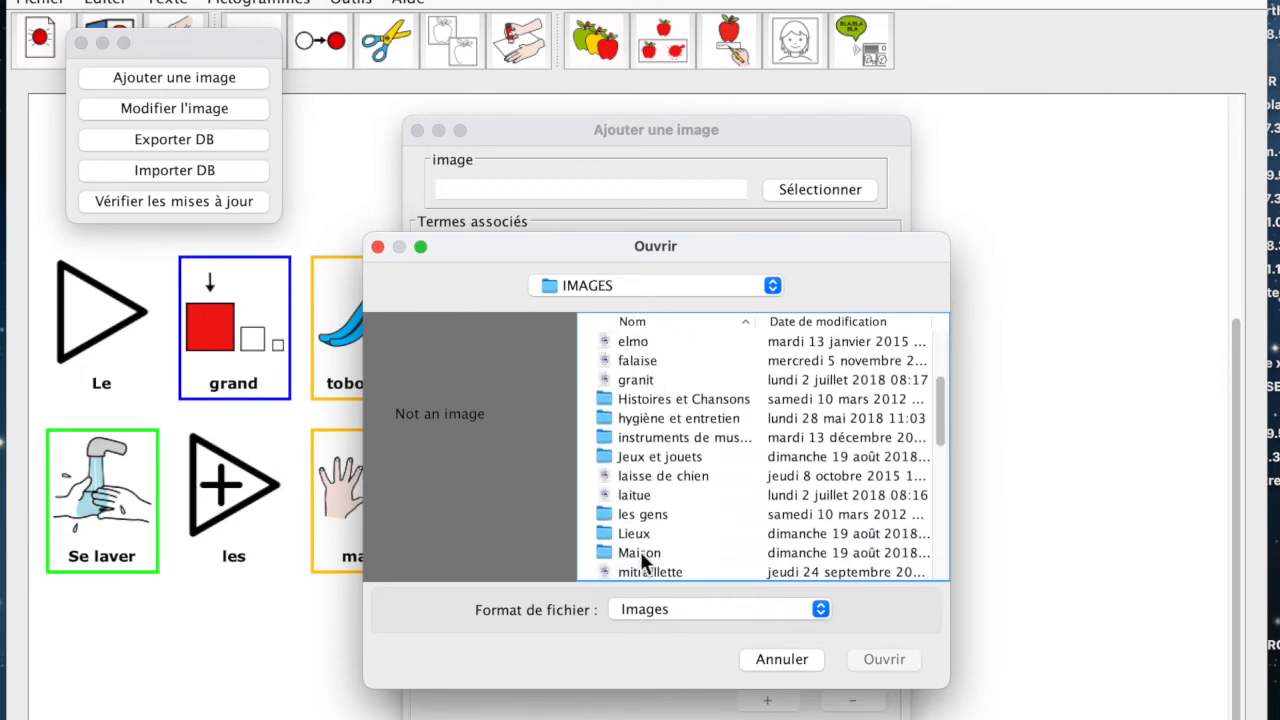
{"action": "double_click", "coordinate": [612, 532]}
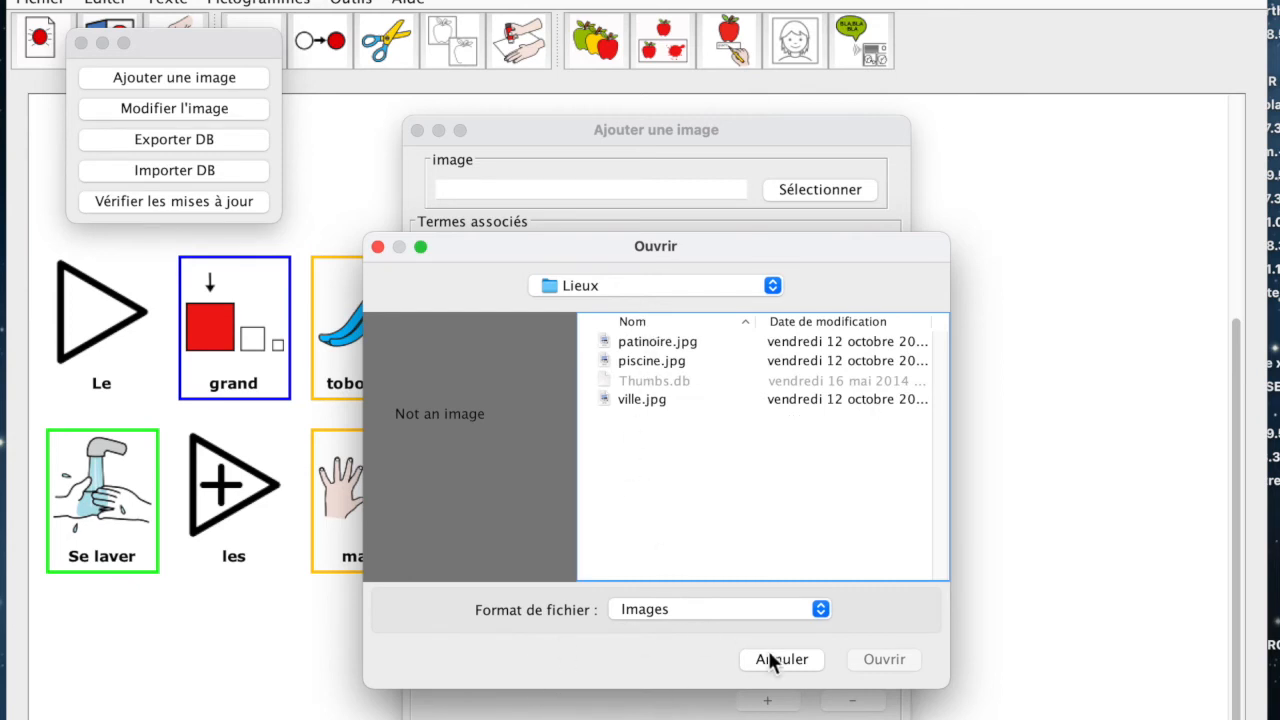
Switch to Safari, search the web for "salle de classe" and show the image results
{"action": "mouse_move", "coordinate": [6, 171]}
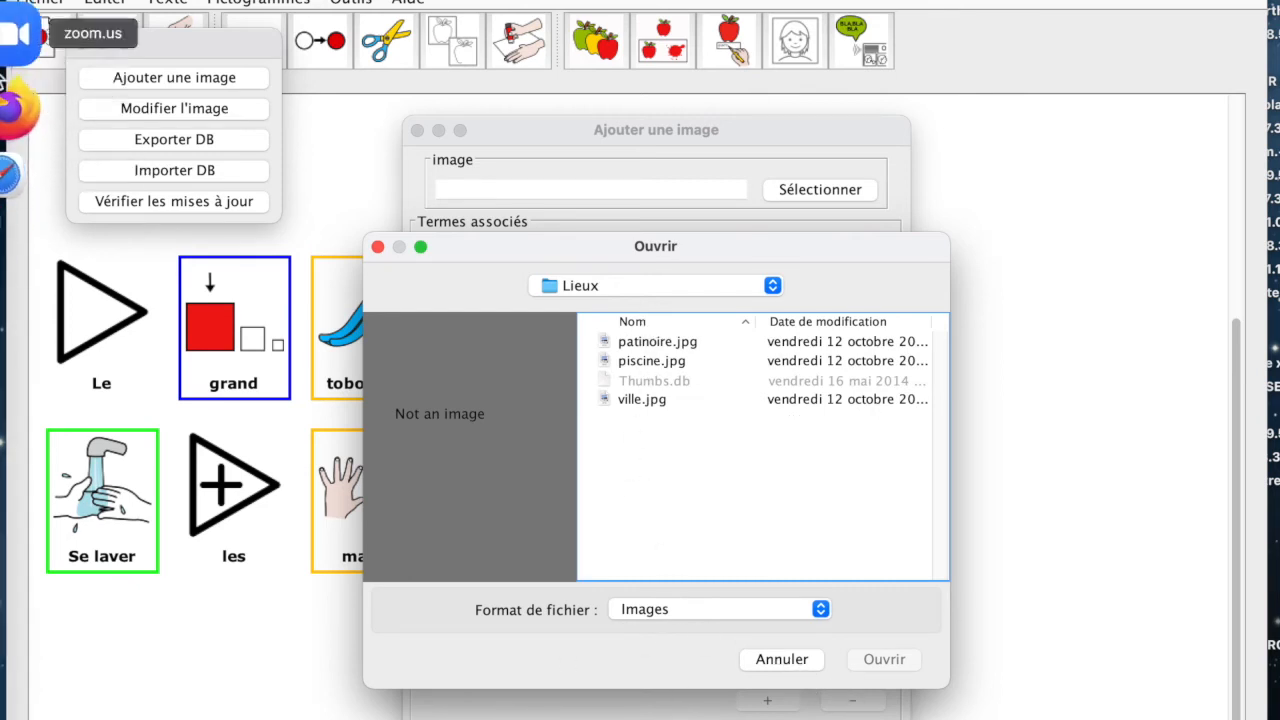
{"action": "left_click", "coordinate": [20, 105]}
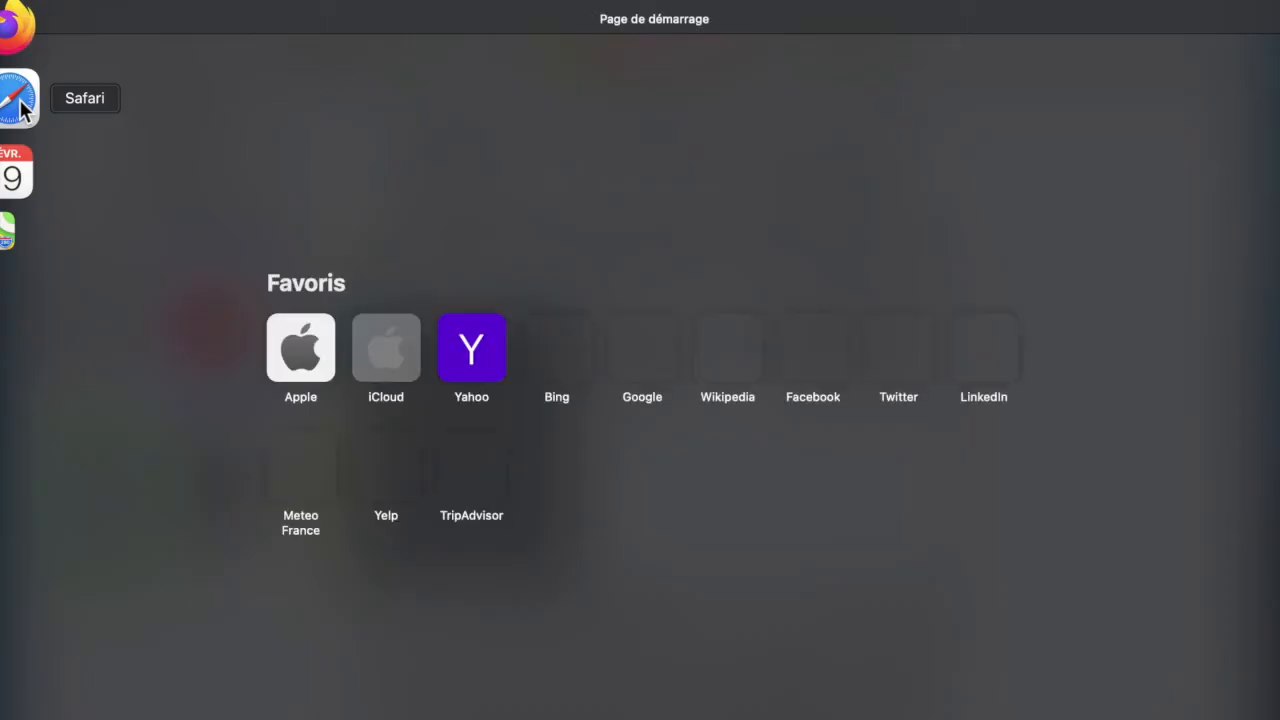
{"action": "type", "text": "sa"}
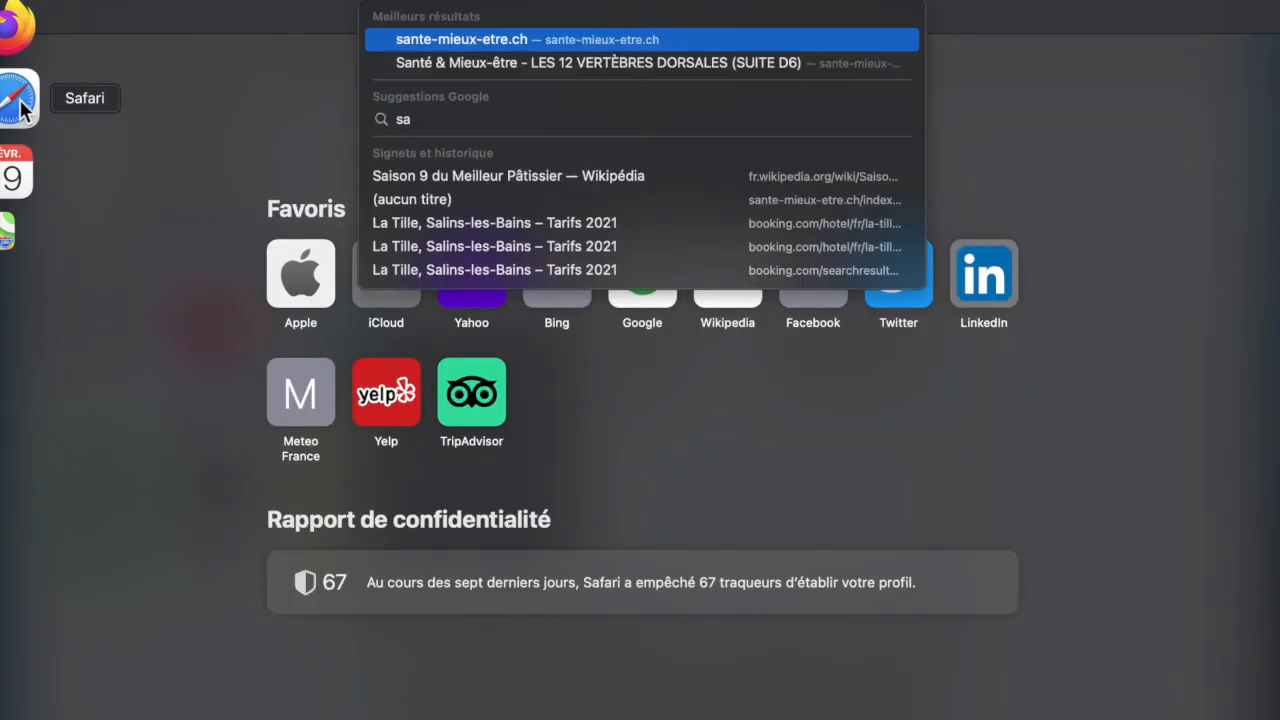
{"action": "type", "text": "lle de classe"}
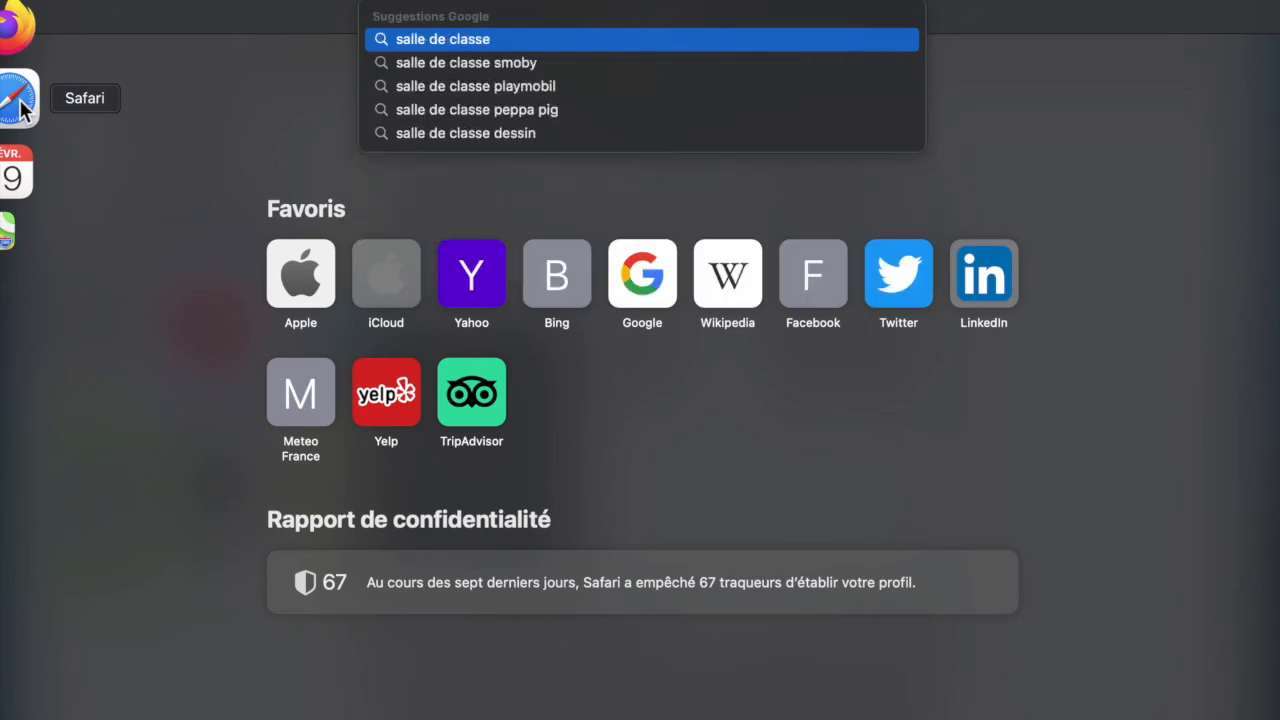
{"action": "key", "text": "Escape"}
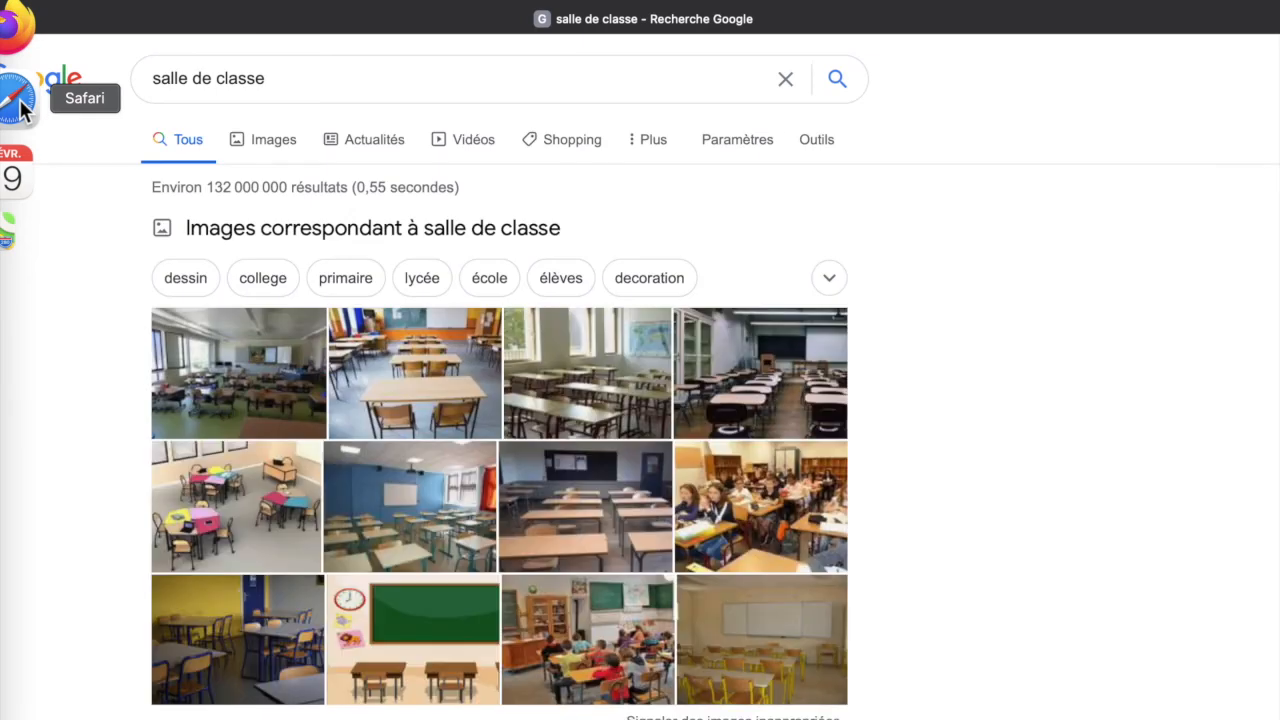
{"action": "left_click", "coordinate": [280, 142]}
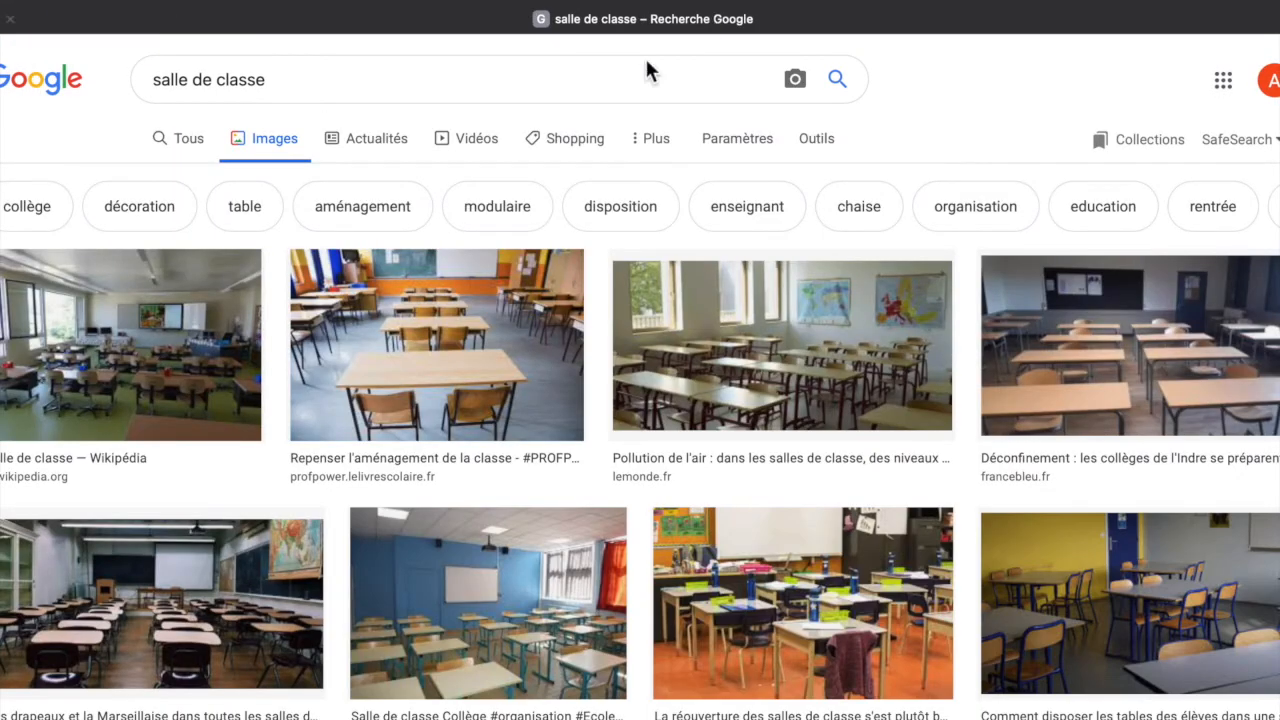
Find the drawn classroom with a green board and three desks in the image results and open that image in its own browser tab
{"action": "scroll", "coordinate": [694, 209], "scroll_direction": "down", "scroll_amount": 5}
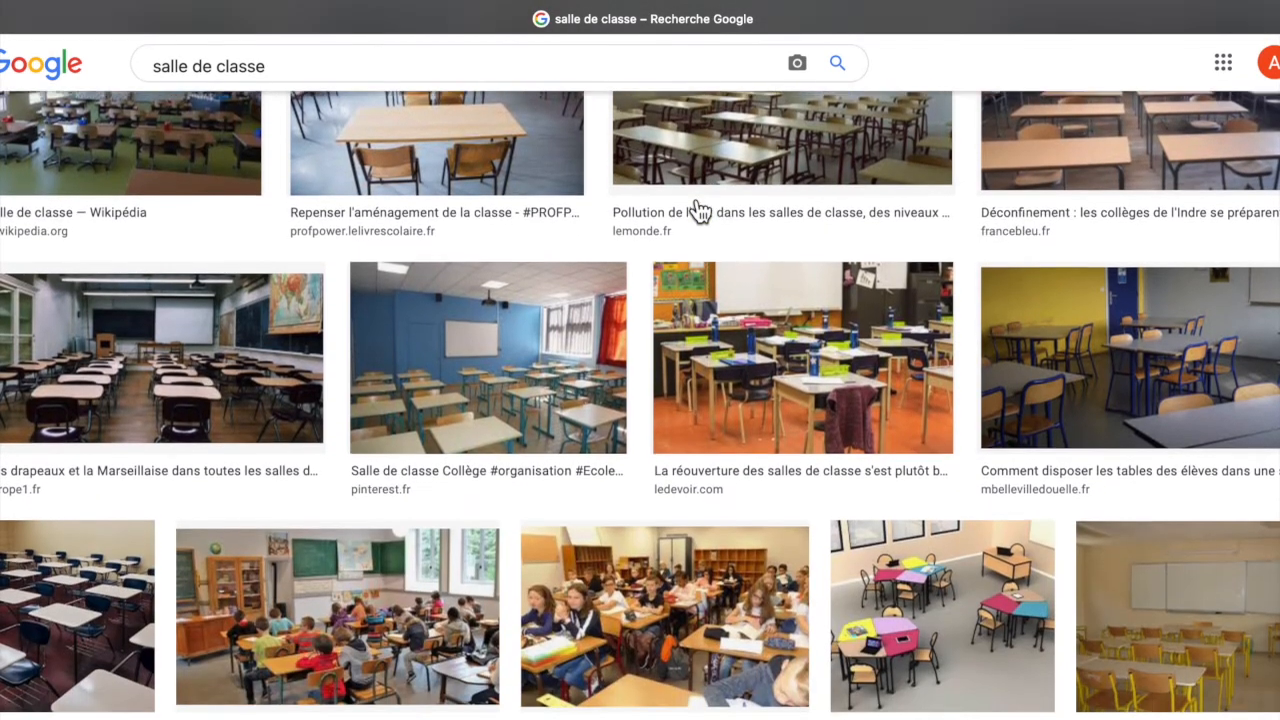
{"action": "scroll", "coordinate": [694, 207], "scroll_direction": "down", "scroll_amount": 8}
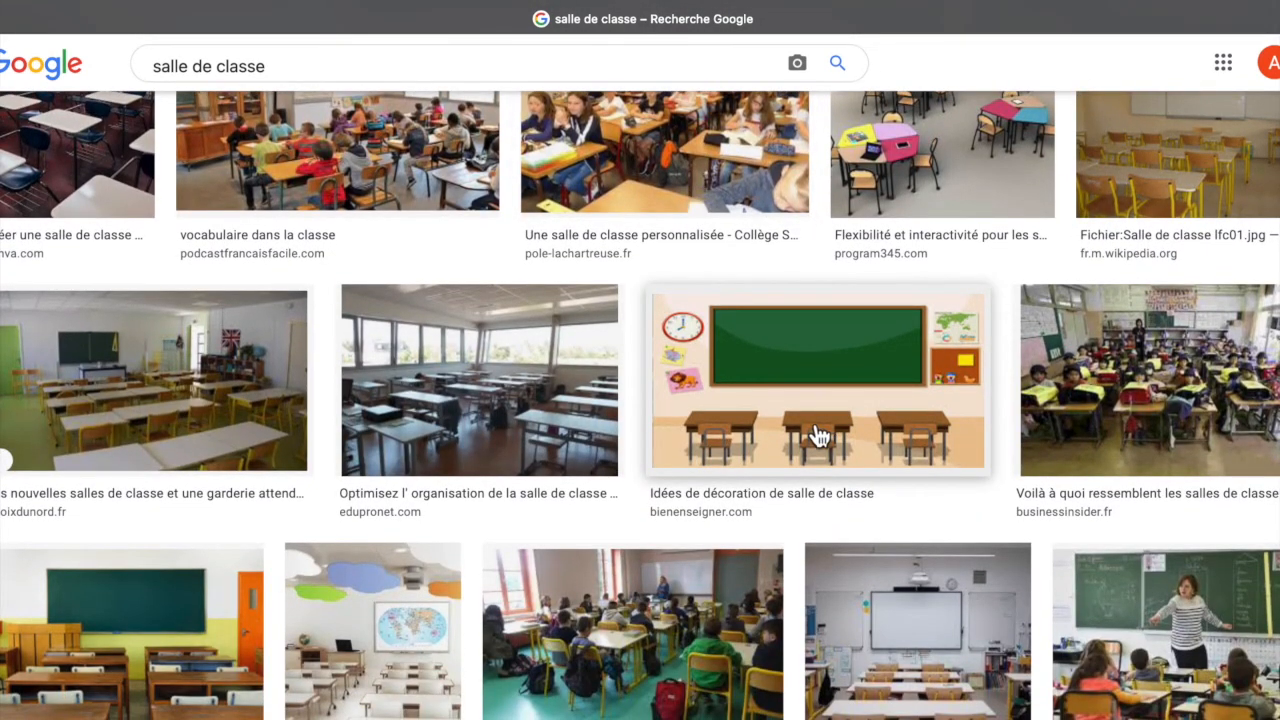
{"action": "right_click", "coordinate": [818, 437]}
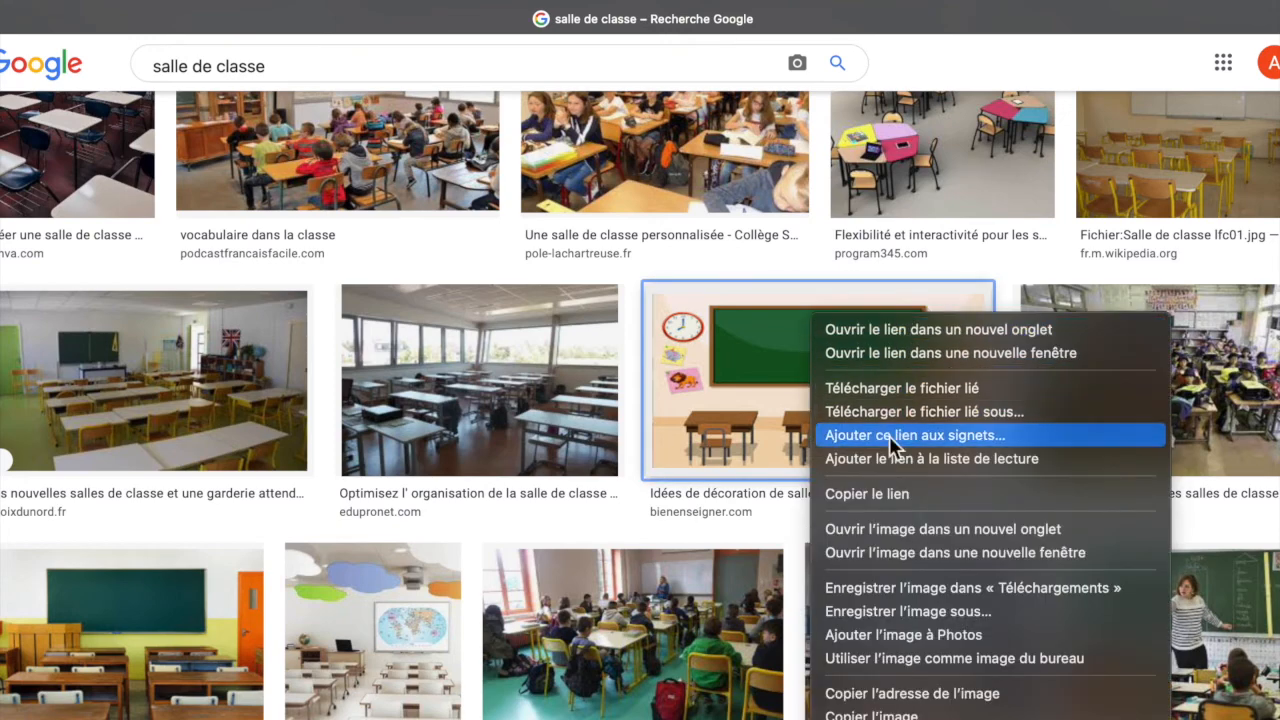
{"action": "left_click", "coordinate": [898, 529]}
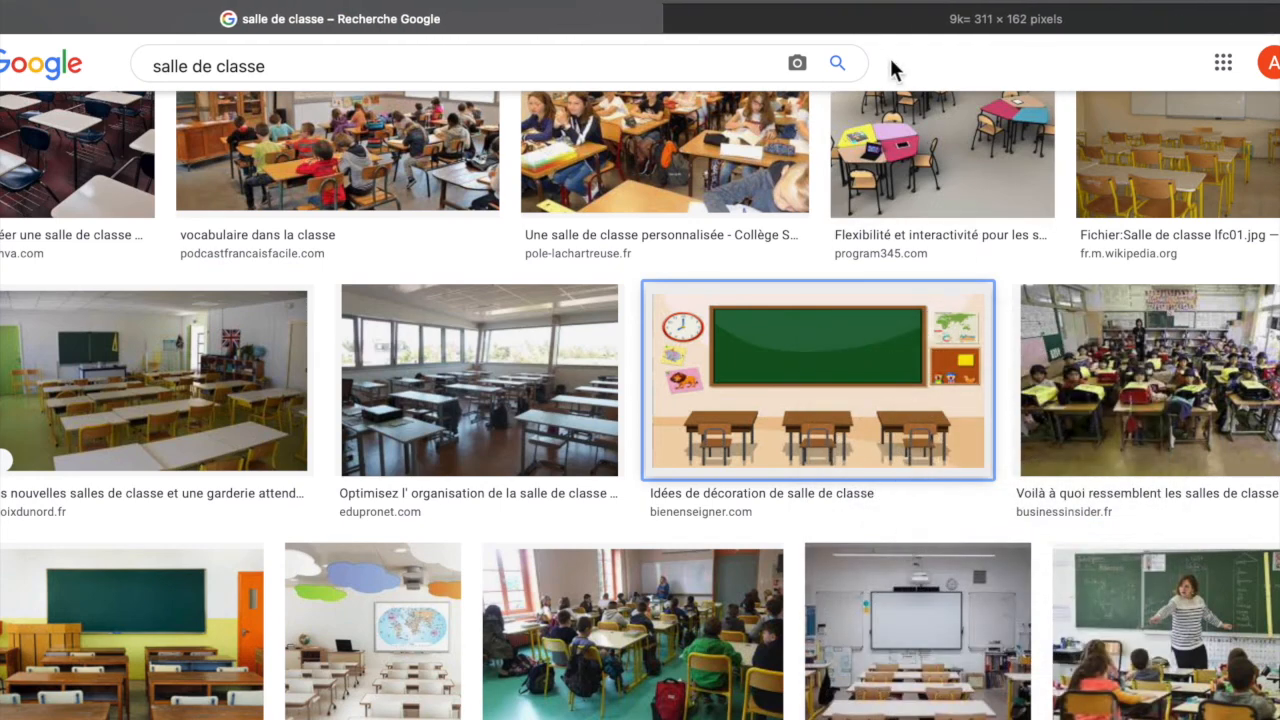
{"action": "left_click", "coordinate": [891, 18]}
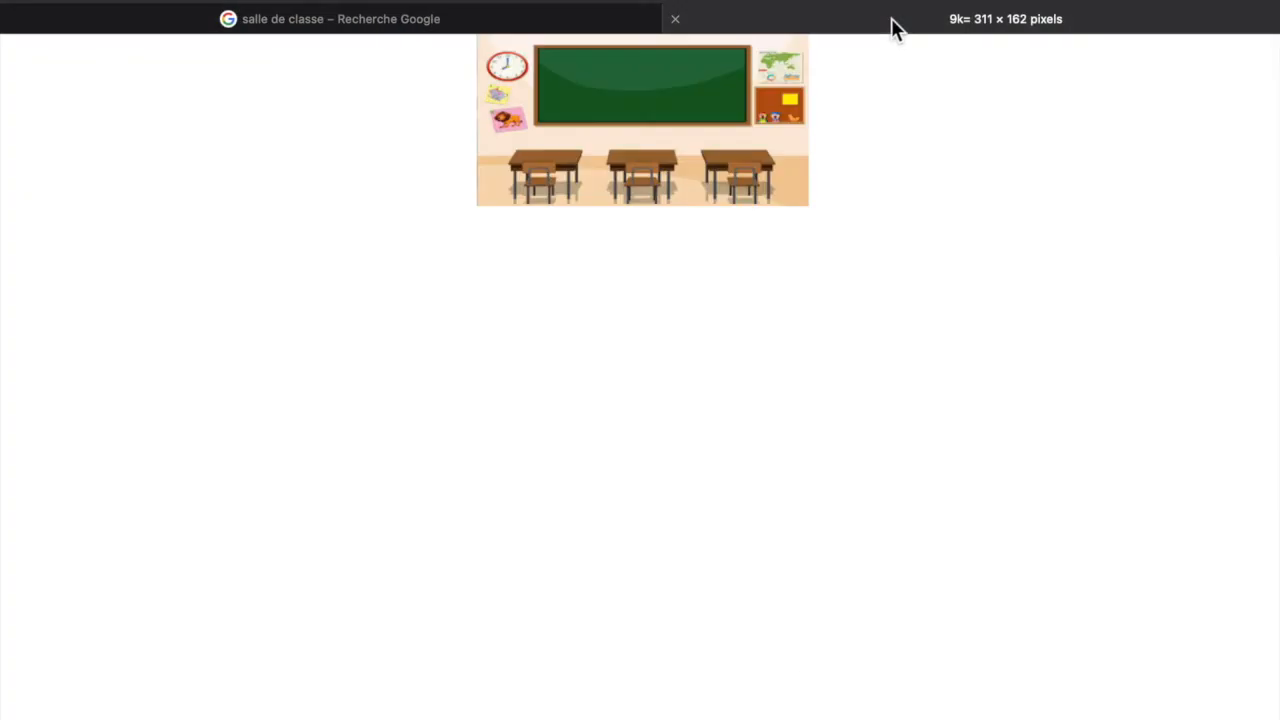
Save the classroom image to the Bureau folder under the name "salle de classe"
{"action": "right_click", "coordinate": [613, 146]}
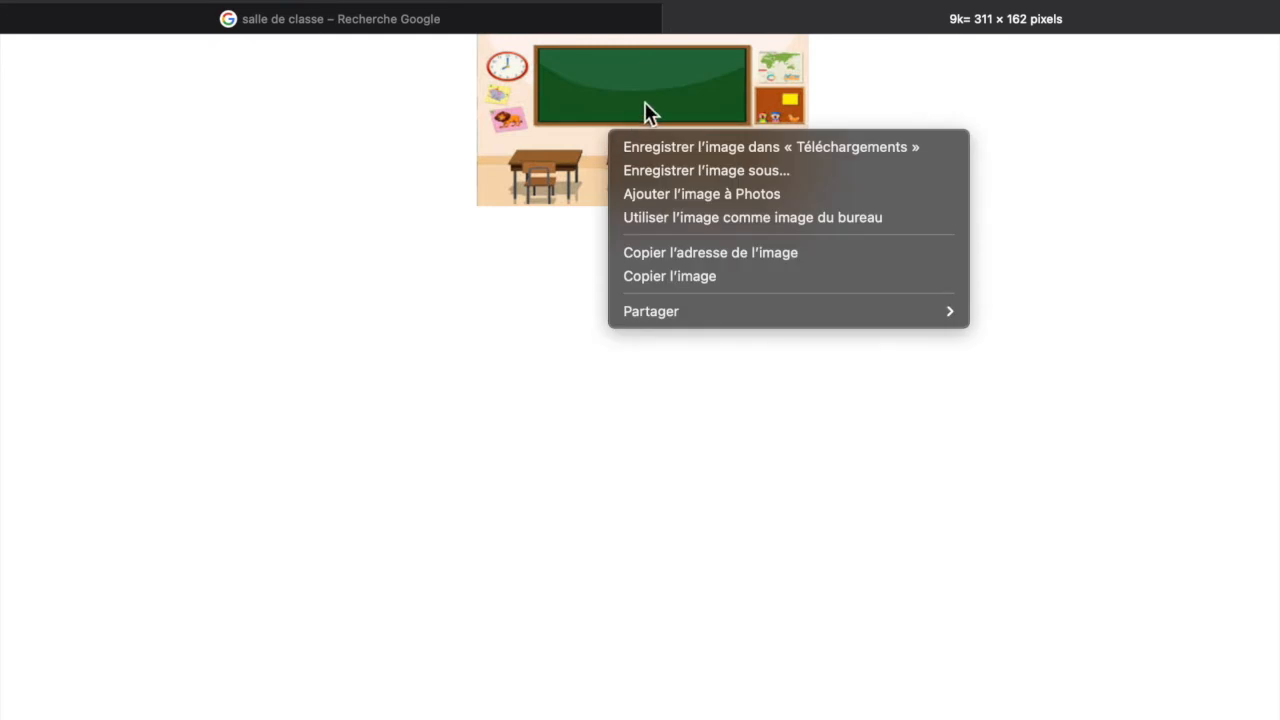
{"action": "left_click", "coordinate": [656, 172]}
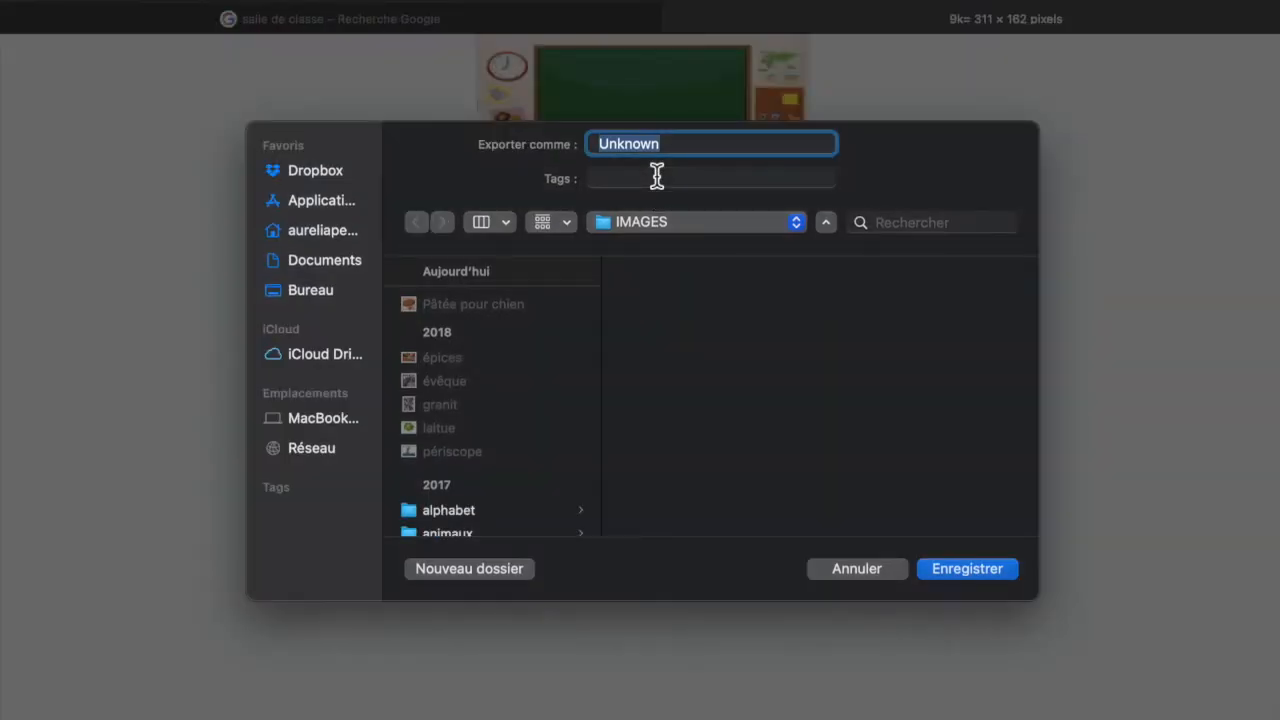
{"action": "type", "text": "salle de classe"}
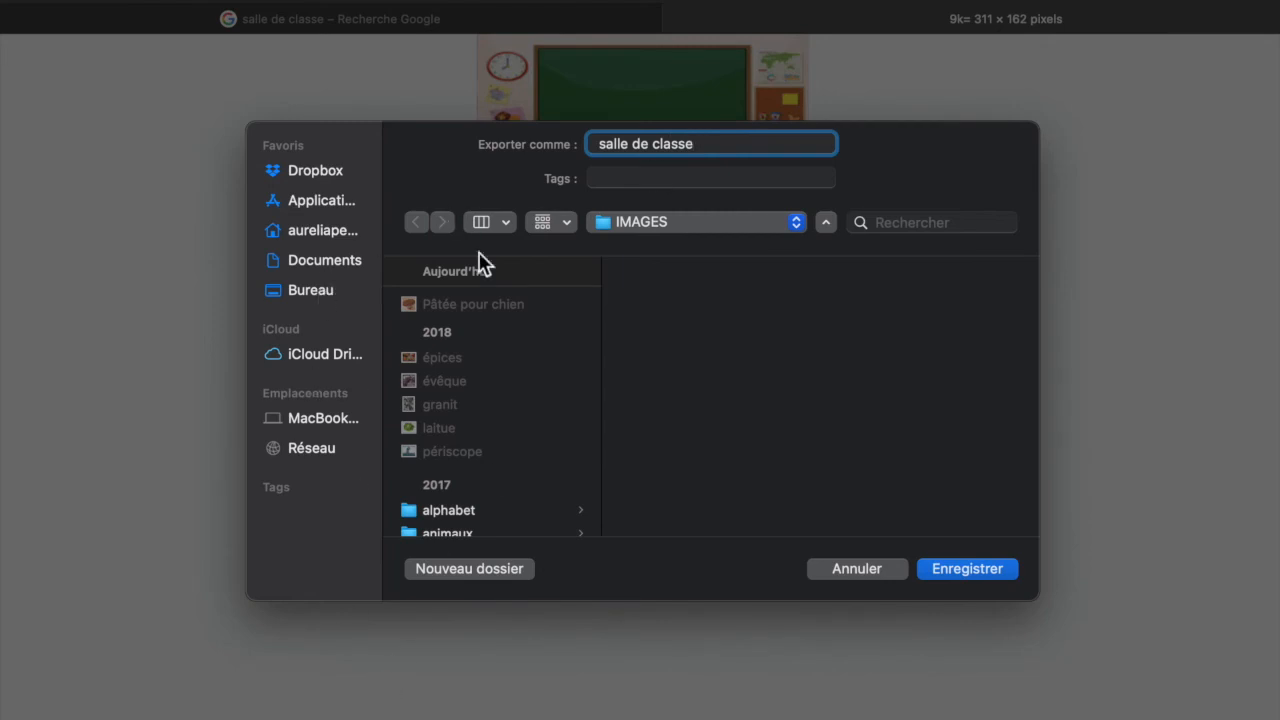
{"action": "scroll", "coordinate": [499, 361], "scroll_direction": "down", "scroll_amount": 3}
{"action": "scroll", "coordinate": [499, 361], "scroll_direction": "up", "scroll_amount": 3}
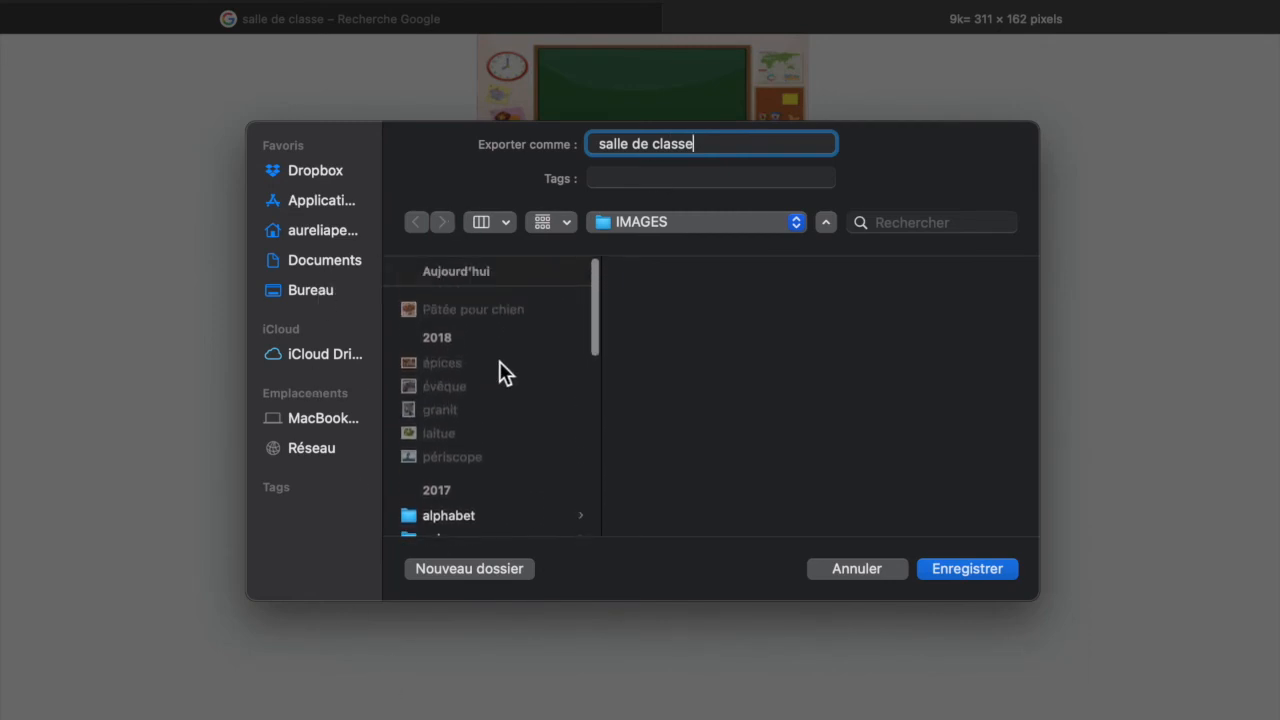
{"action": "left_click", "coordinate": [312, 286]}
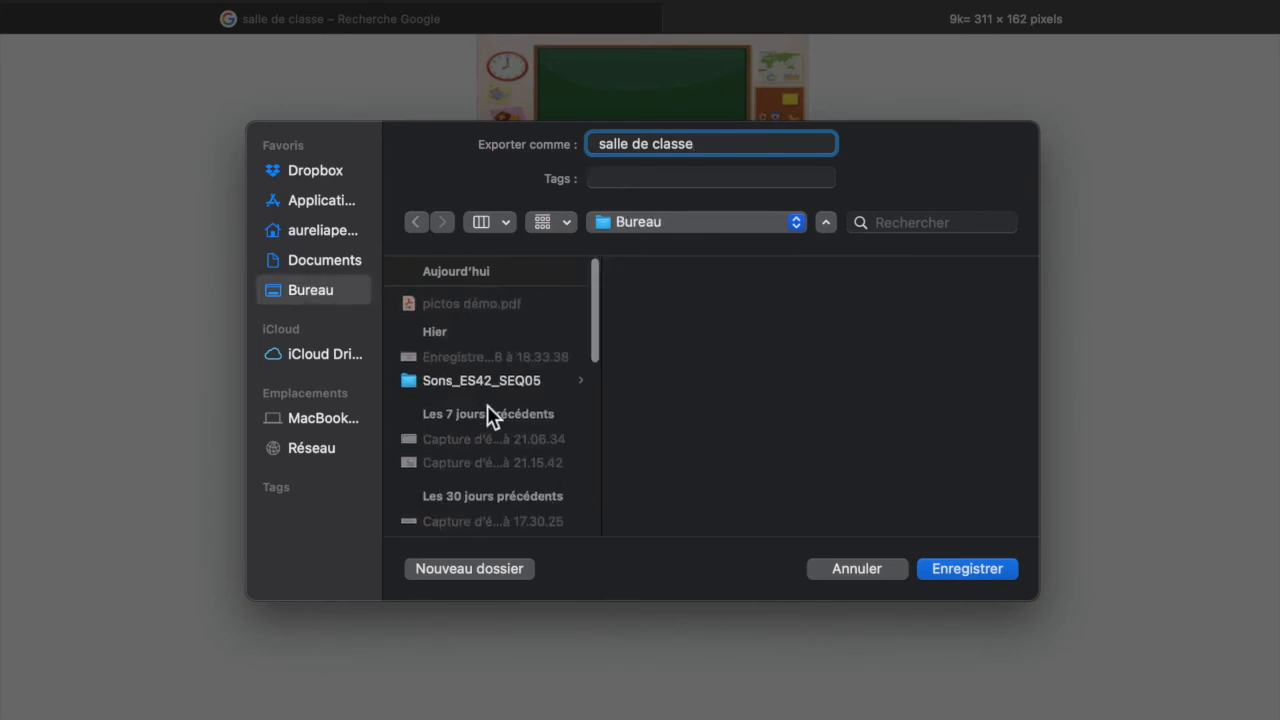
{"action": "scroll", "coordinate": [487, 410], "scroll_direction": "down", "scroll_amount": 5}
{"action": "scroll", "coordinate": [487, 405], "scroll_direction": "down", "scroll_amount": 3}
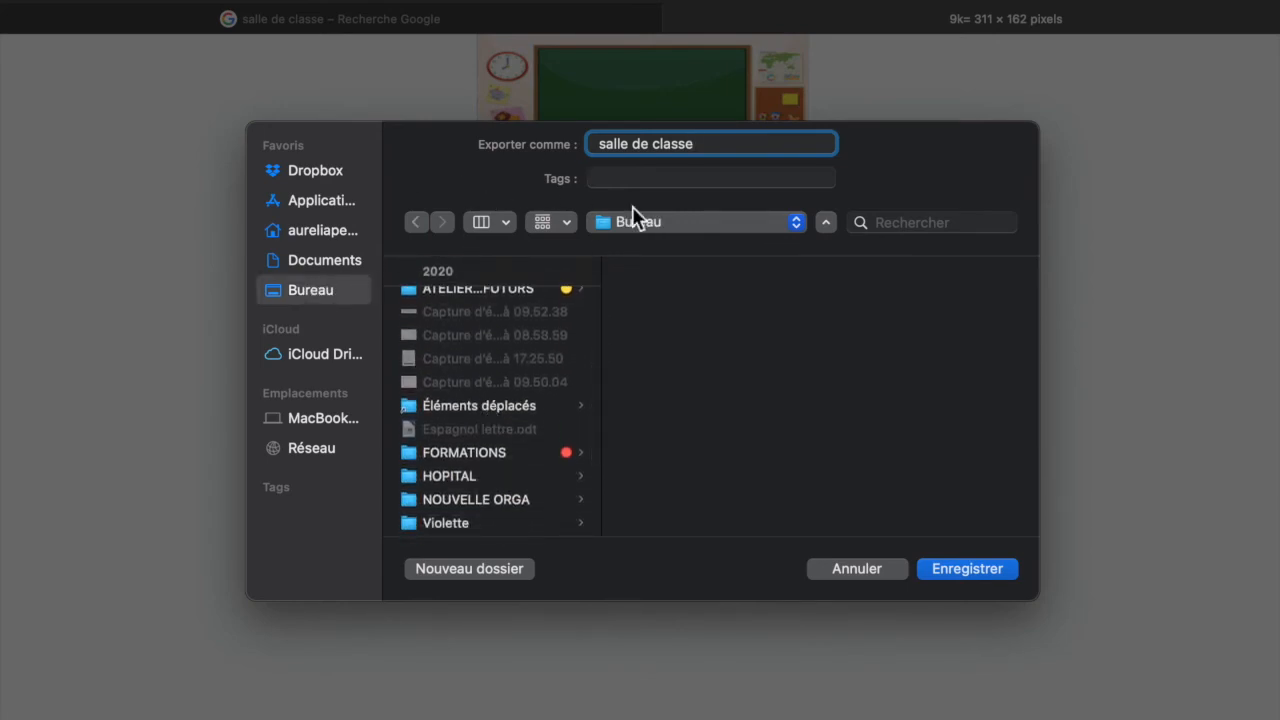
{"action": "left_click", "coordinate": [990, 575]}
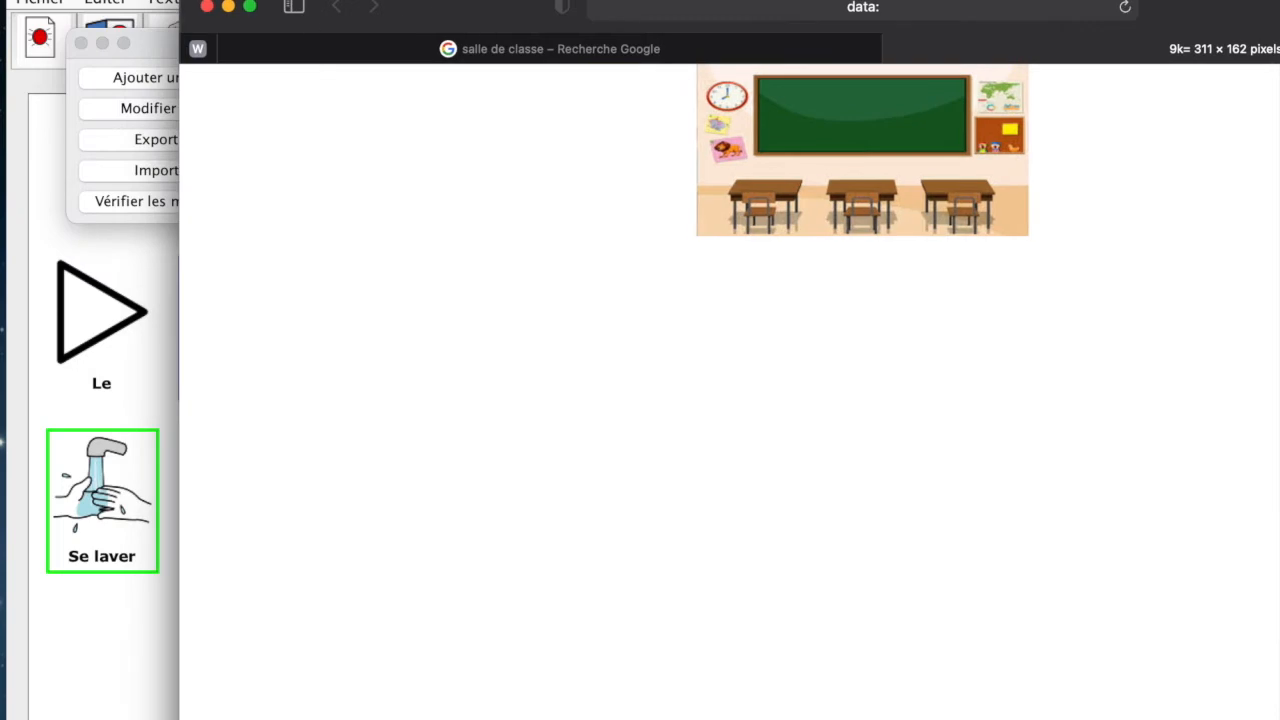
Close the browser pages, return to AraWord and choose "salle de classe" from the Bureau folder as the image to add
{"action": "left_click", "coordinate": [208, 7]}
{"action": "left_click", "coordinate": [208, 7]}
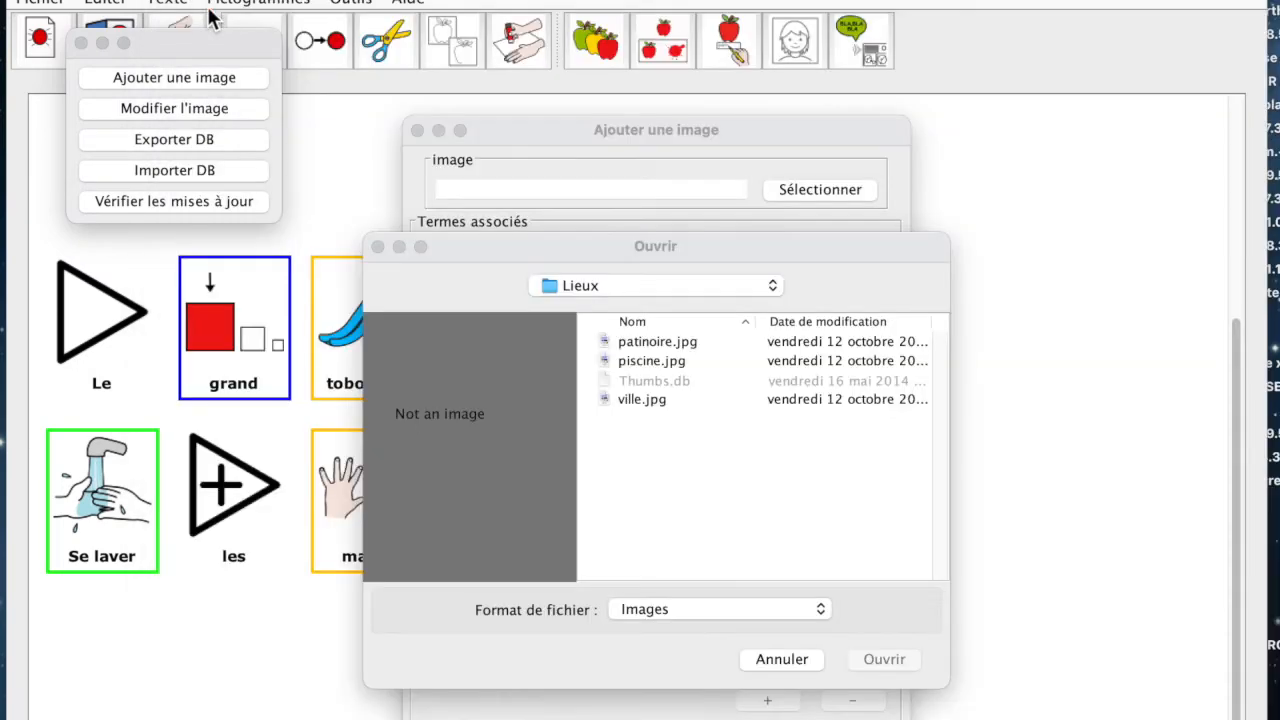
{"action": "left_click", "coordinate": [780, 659]}
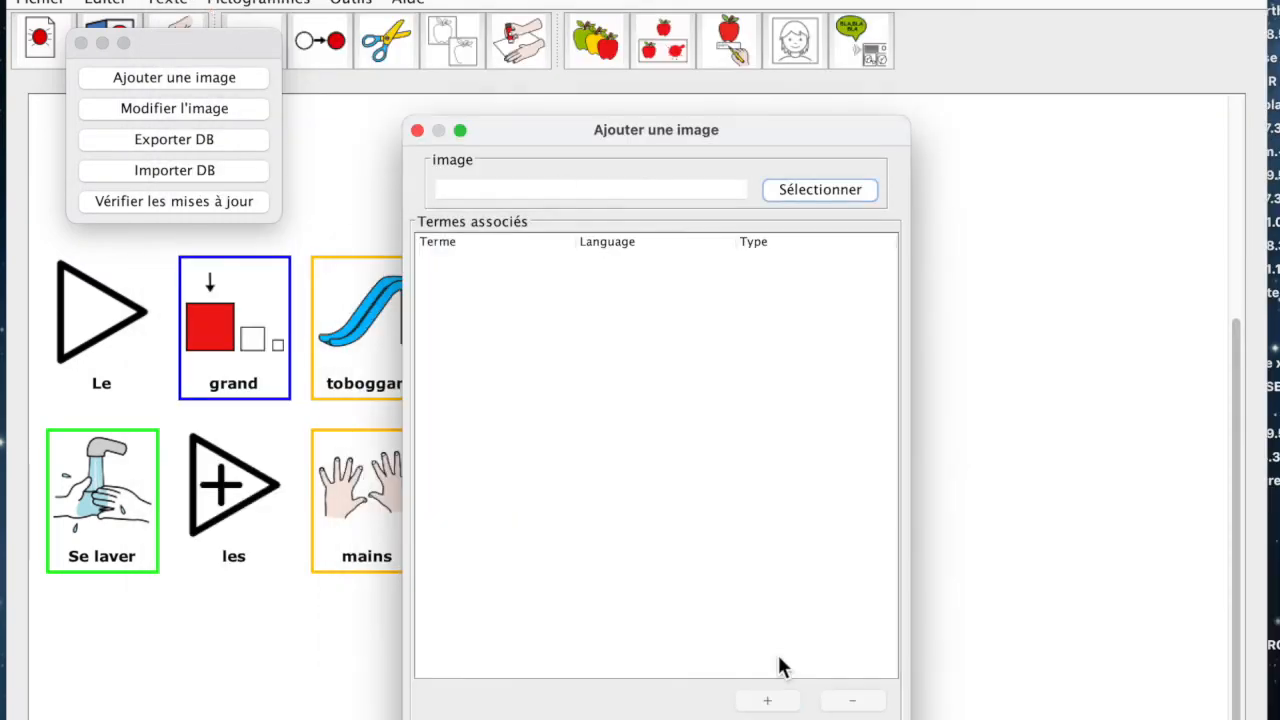
{"action": "left_click", "coordinate": [810, 190]}
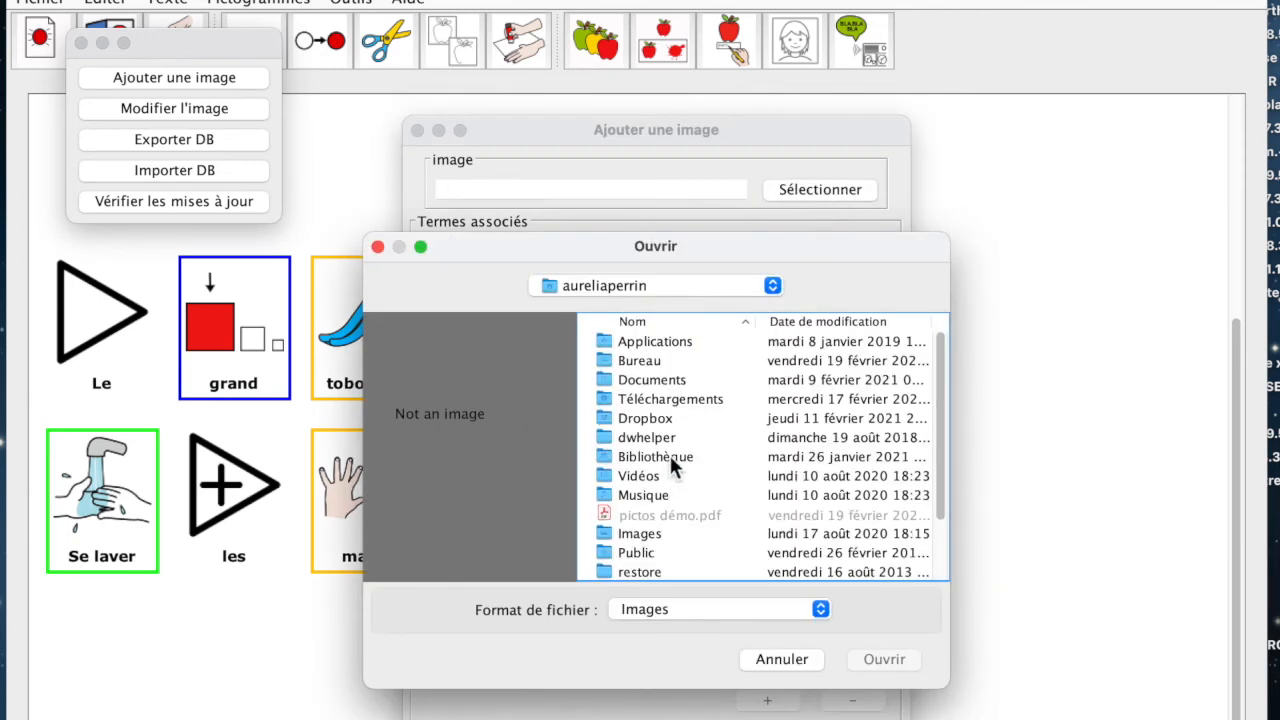
{"action": "left_click", "coordinate": [680, 285]}
{"action": "double_click", "coordinate": [653, 362]}
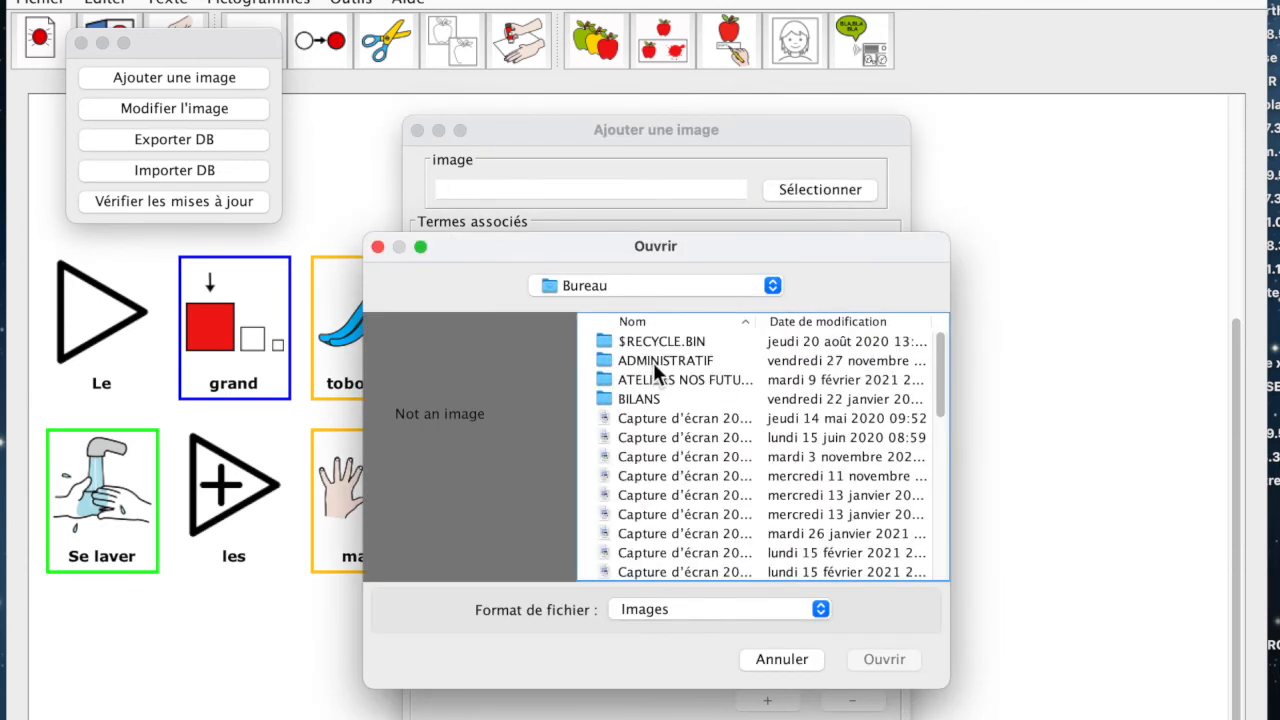
{"action": "scroll", "coordinate": [652, 385], "scroll_direction": "down", "scroll_amount": 10}
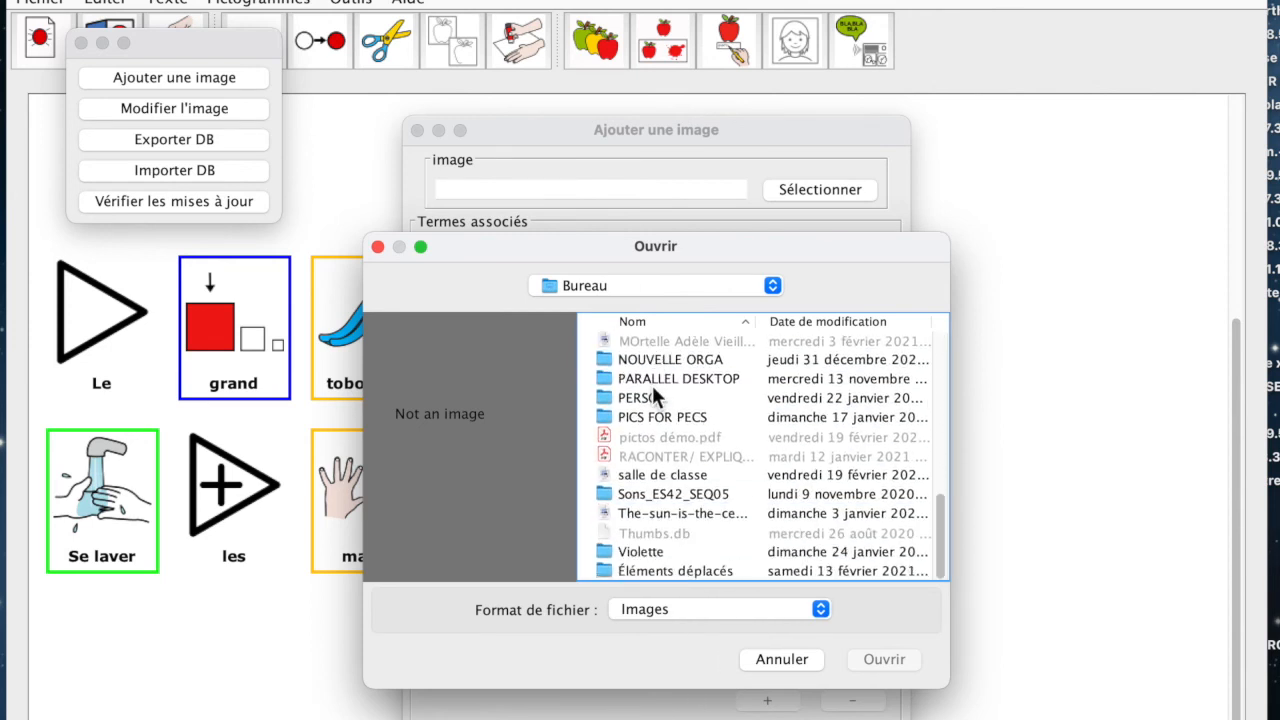
{"action": "left_click", "coordinate": [672, 474]}
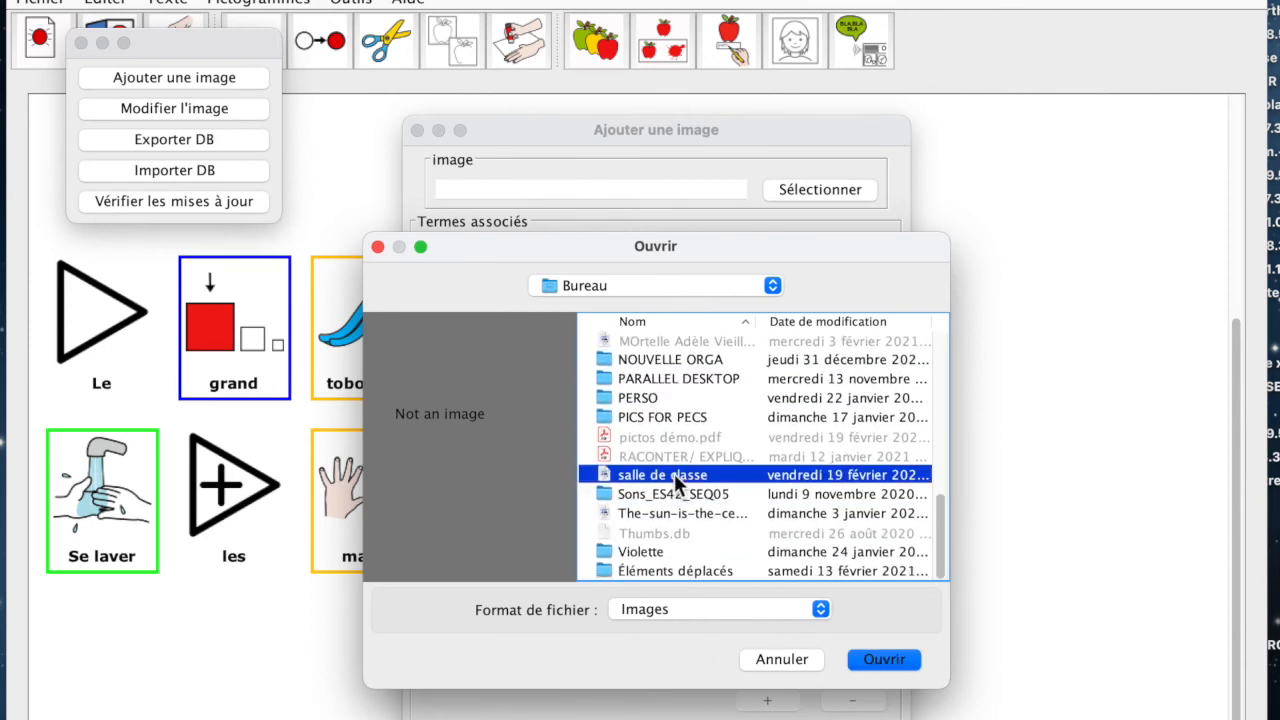
{"action": "left_click", "coordinate": [887, 664]}
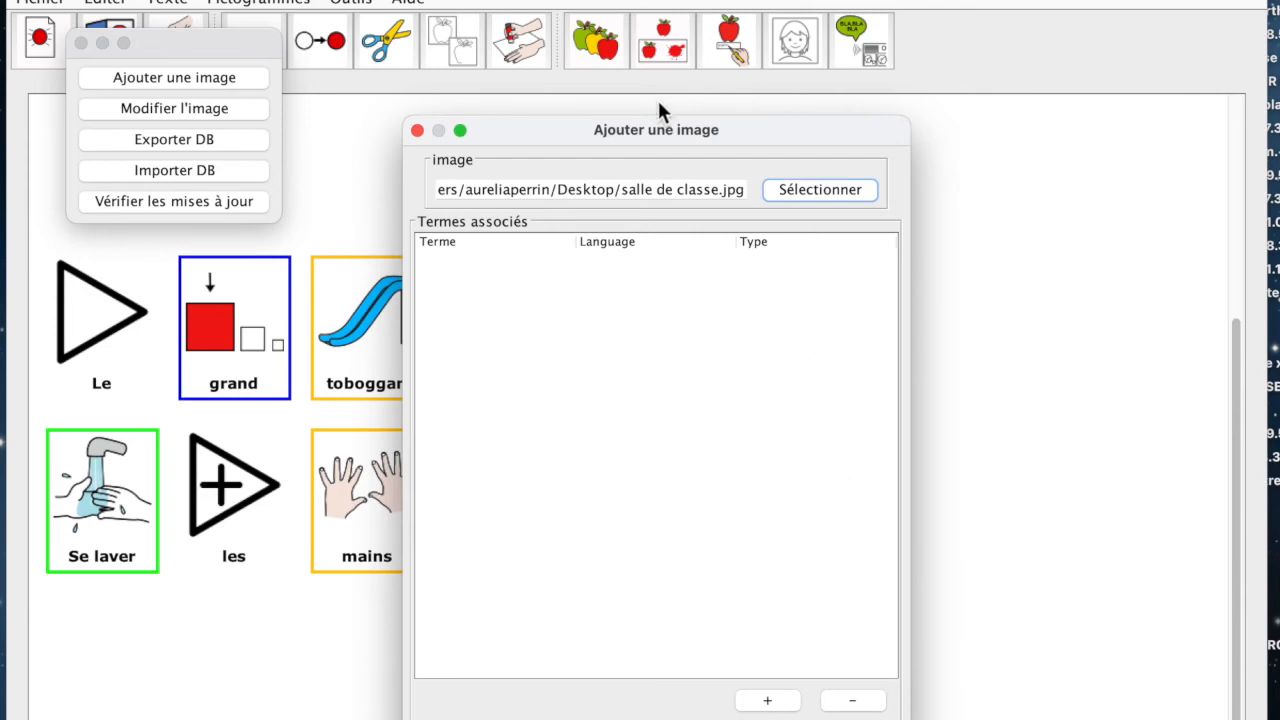
Add an associated term row for the new image and enter "classe" as its term
{"action": "left_click", "coordinate": [769, 702]}
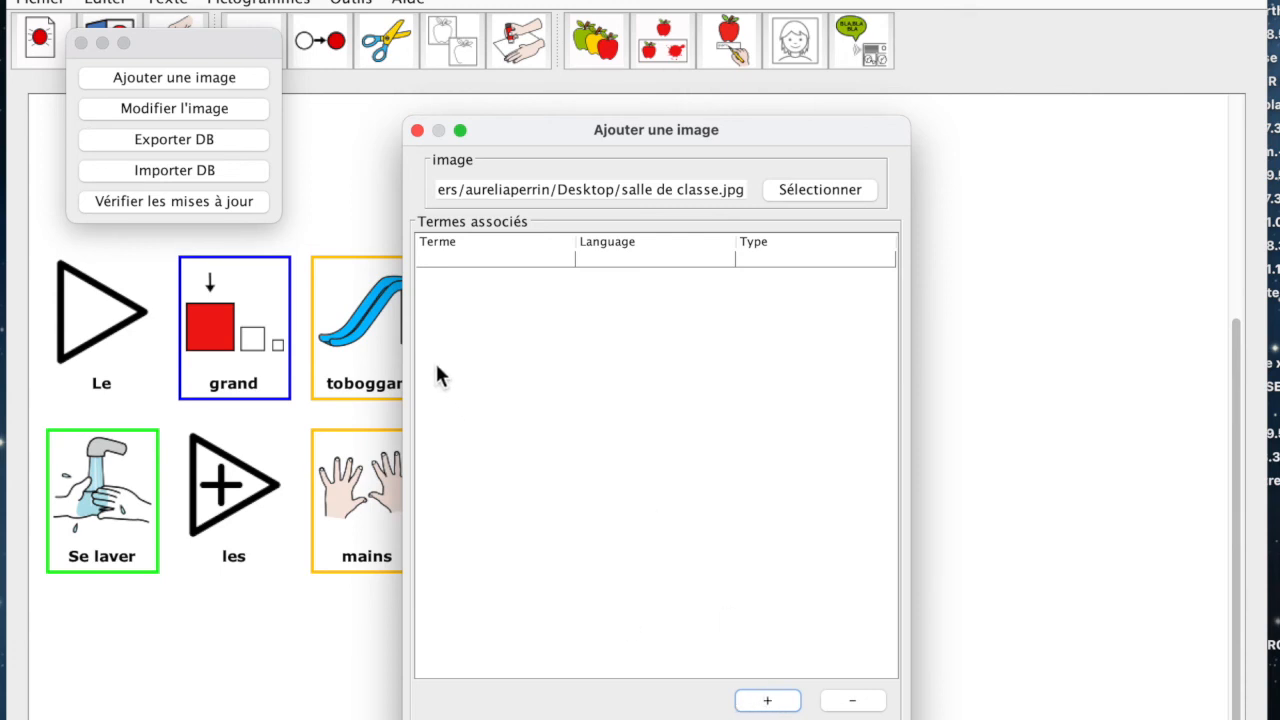
{"action": "left_click", "coordinate": [454, 259]}
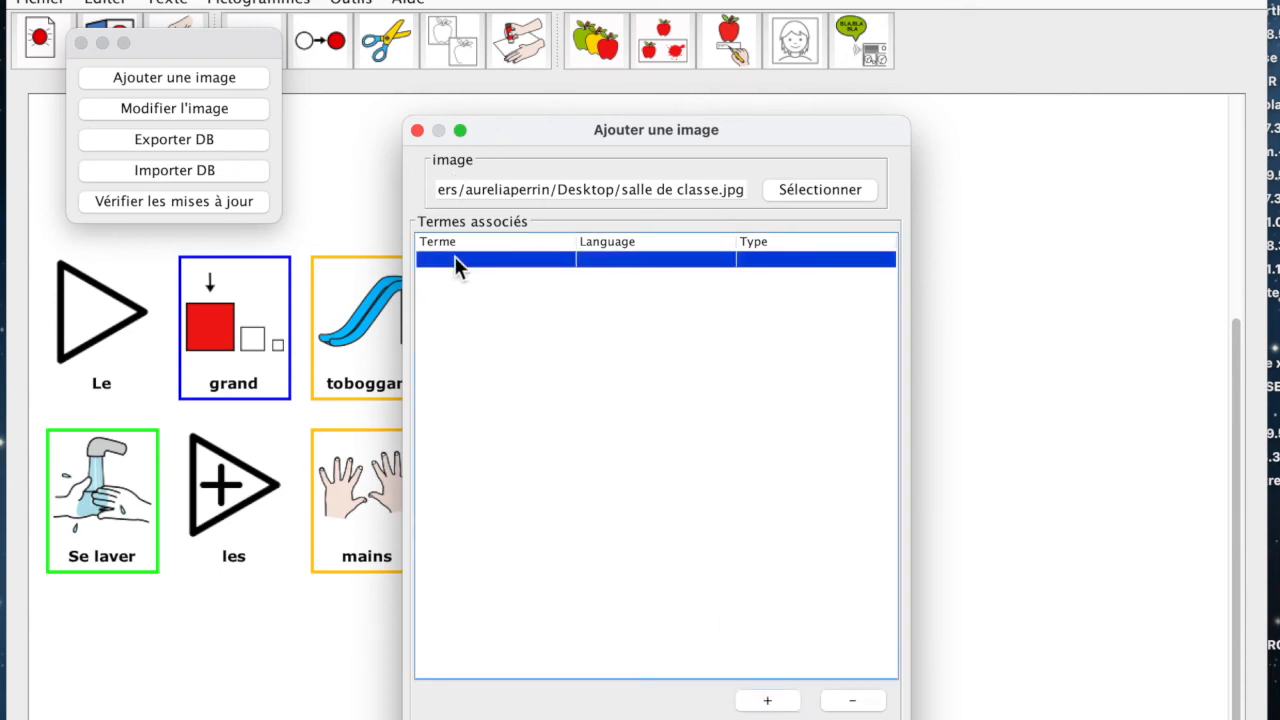
{"action": "double_click", "coordinate": [455, 262]}
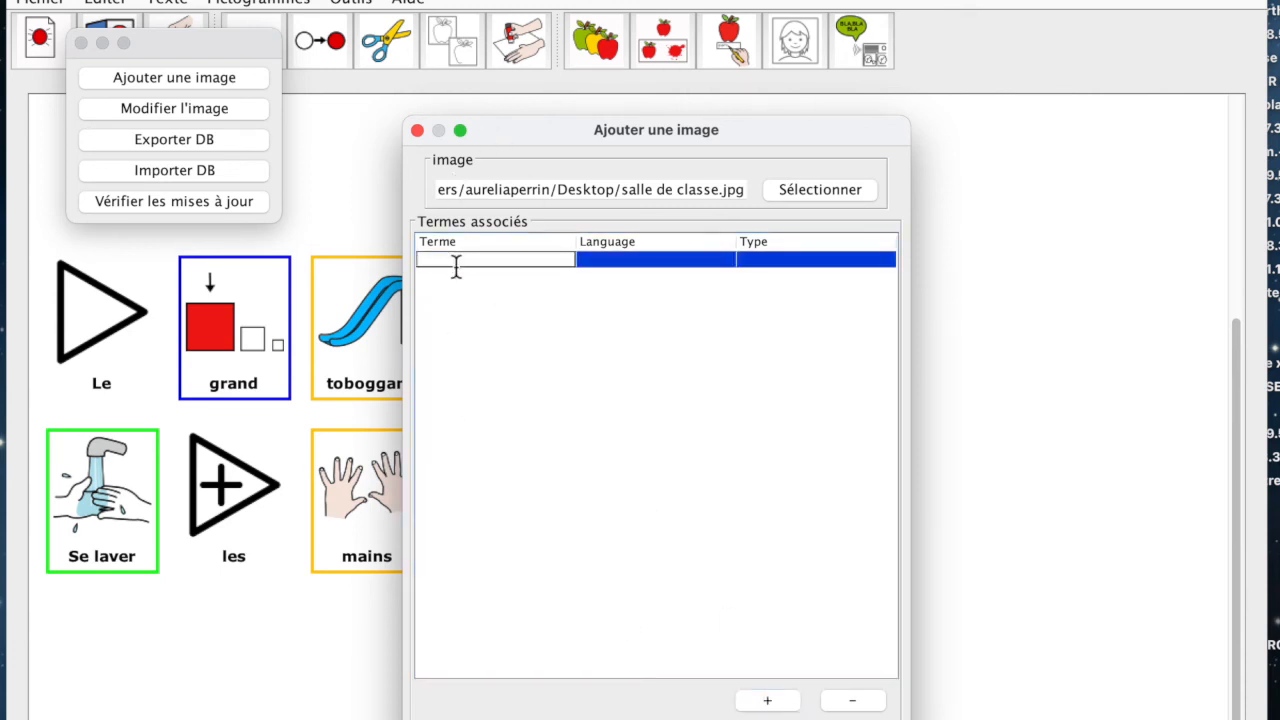
{"action": "type", "text": "salle de"}
{"action": "key", "text": "BackSpace"}
{"action": "key", "text": "BackSpace"}
{"action": "key", "text": "BackSpace"}
{"action": "key", "text": "BackSpace"}
{"action": "key", "text": "BackSpace"}
{"action": "key", "text": "BackSpace"}
{"action": "key", "text": "BackSpace"}
{"action": "key", "text": "BackSpace"}
{"action": "type", "text": "classe"}
Set the term's language to Frances and its type to nombreComun, and save the new image to the pictogram database
{"action": "left_click", "coordinate": [648, 260]}
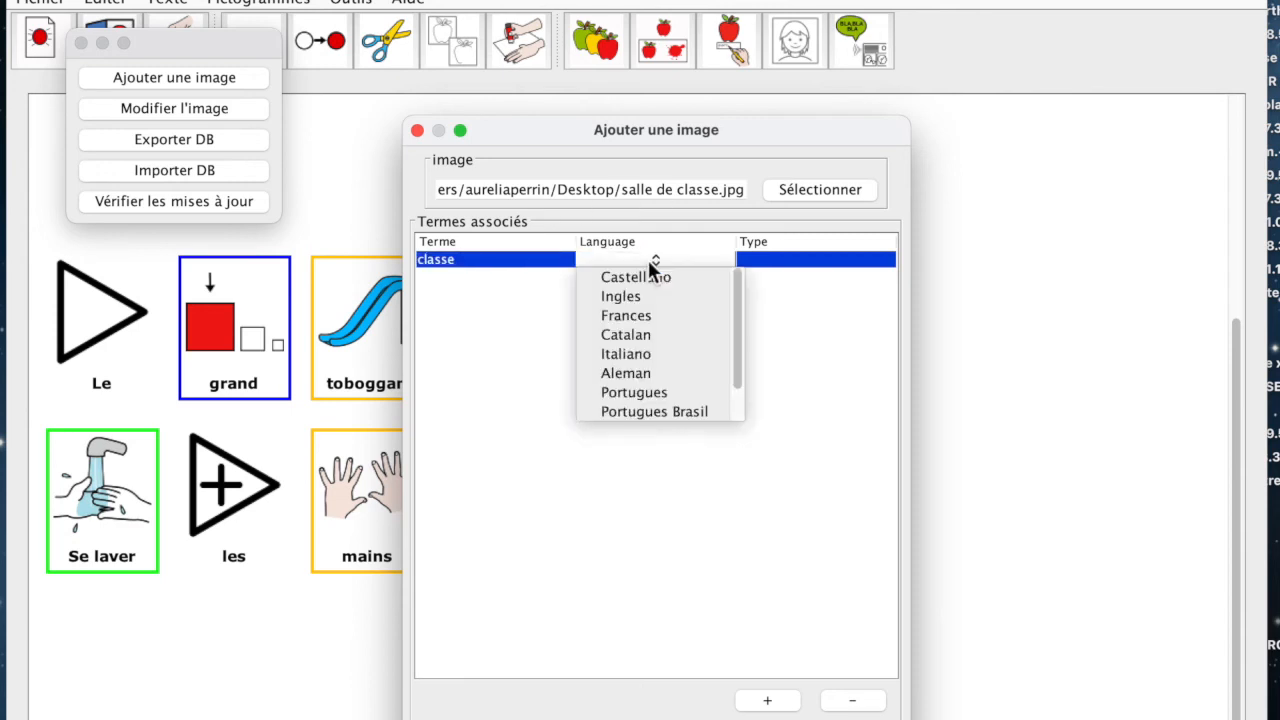
{"action": "left_click", "coordinate": [654, 320]}
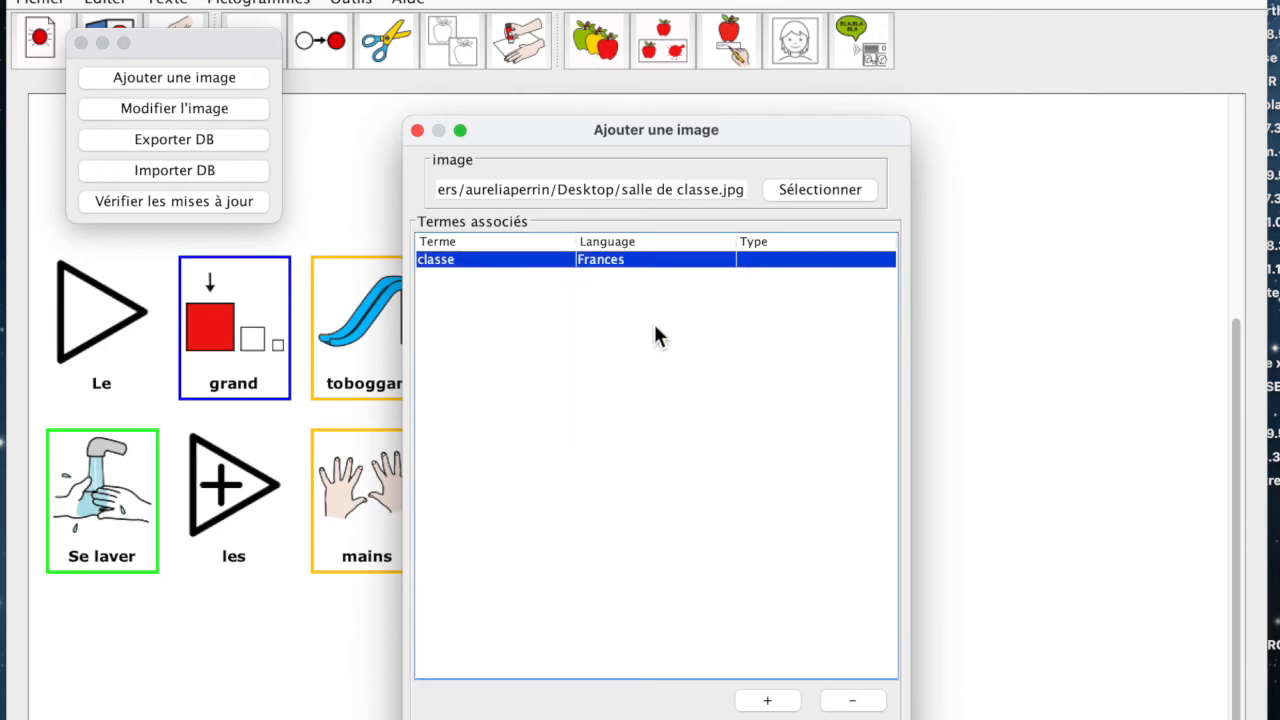
{"action": "left_click", "coordinate": [773, 261]}
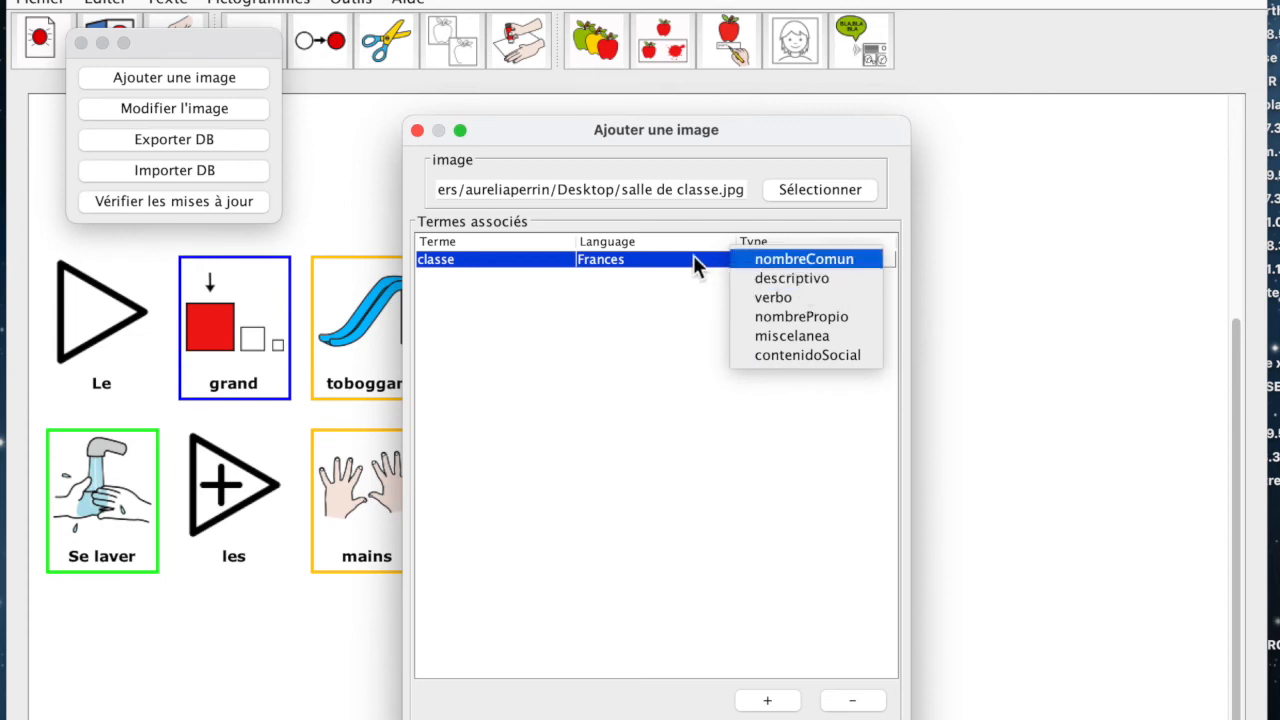
{"action": "left_click", "coordinate": [814, 261]}
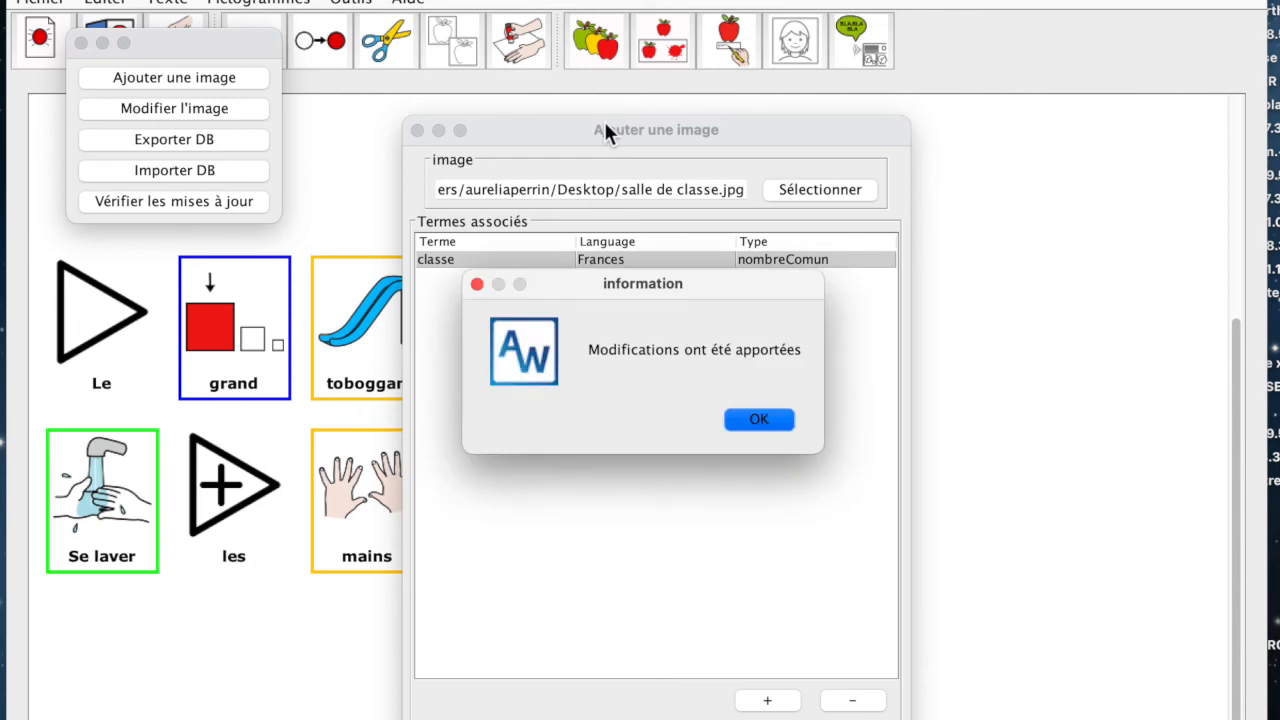
{"action": "left_click_drag", "start_coordinate": [605, 128], "coordinate": [590, 35]}
{"action": "left_click", "coordinate": [760, 418]}
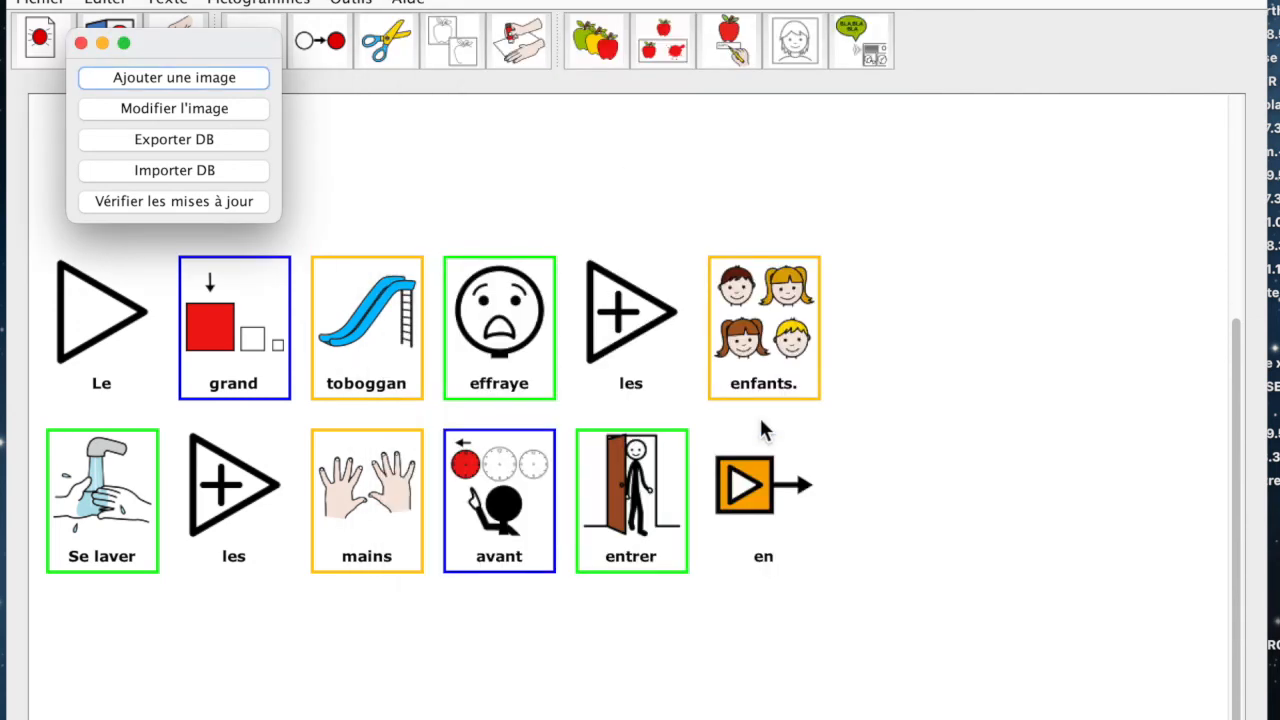
Close the resource manager and complete the sentence after "en" with the word "classe."
{"action": "left_click", "coordinate": [81, 42]}
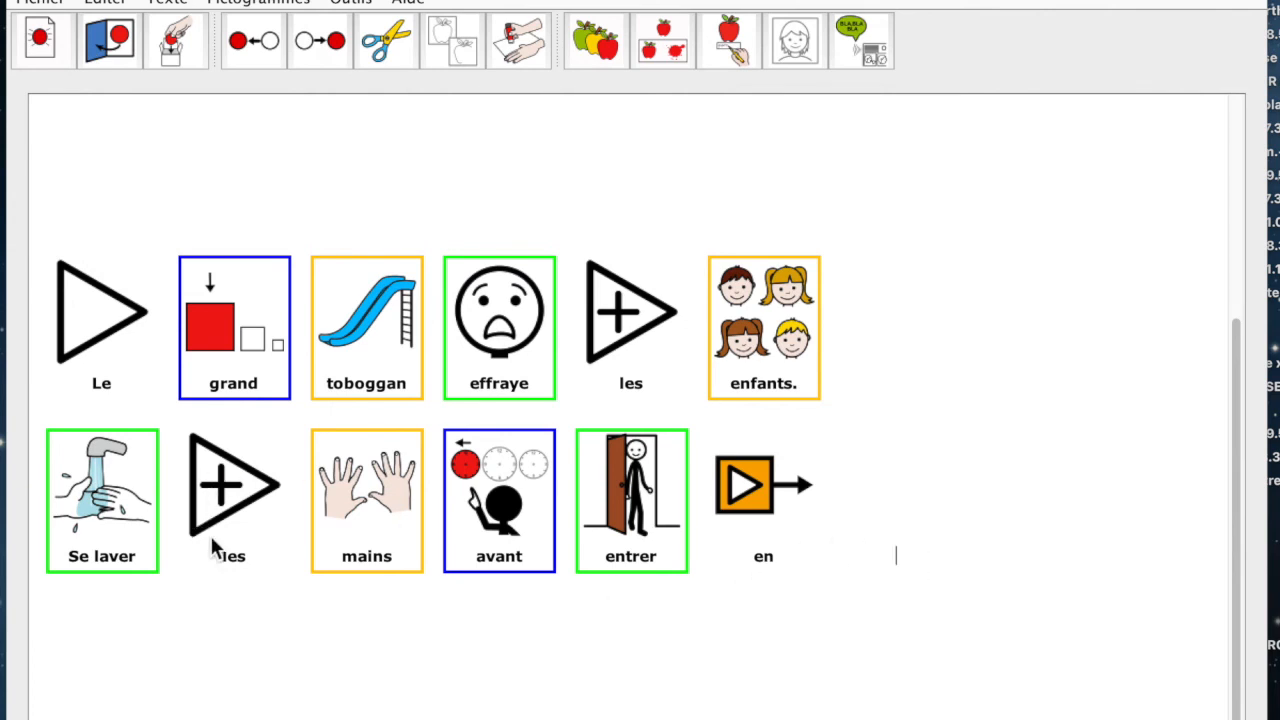
{"action": "type", "text": "classe"}
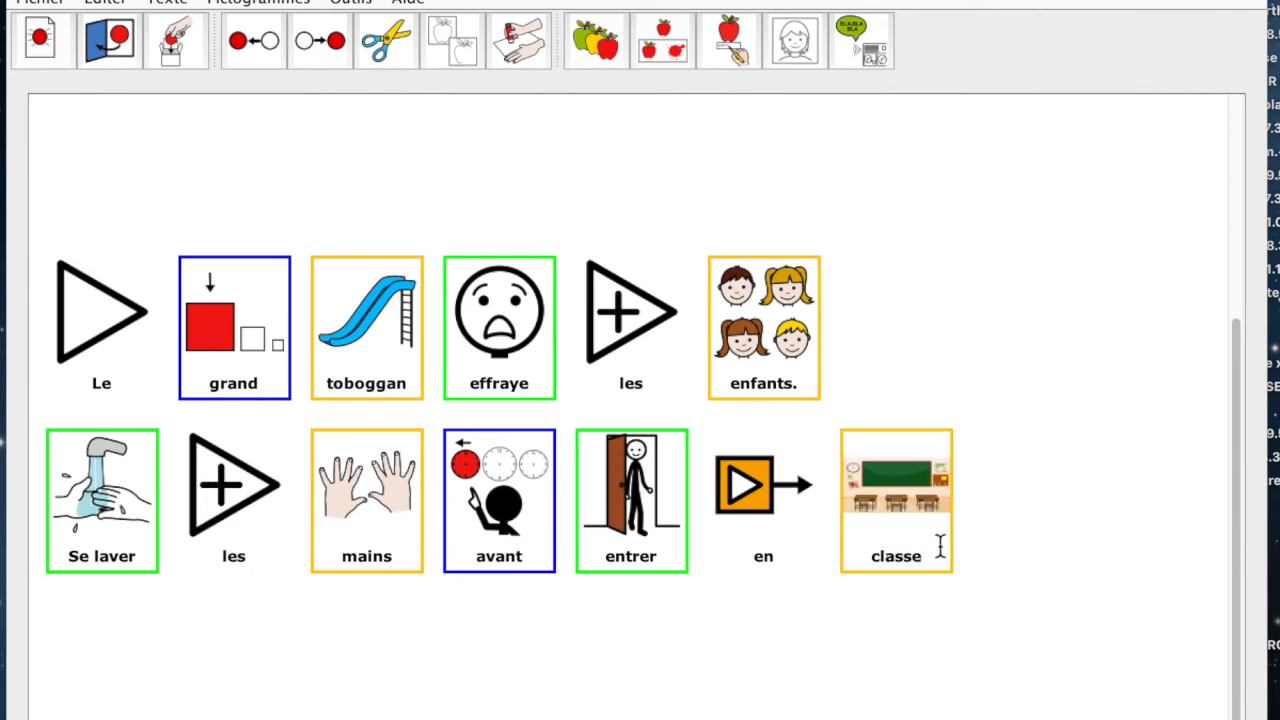
{"action": "type", "text": "."}
Write the sentence "découper sur la ligne." with its pictograms on a new line
{"action": "key", "text": "Return"}
{"action": "type", "text": "déc"}
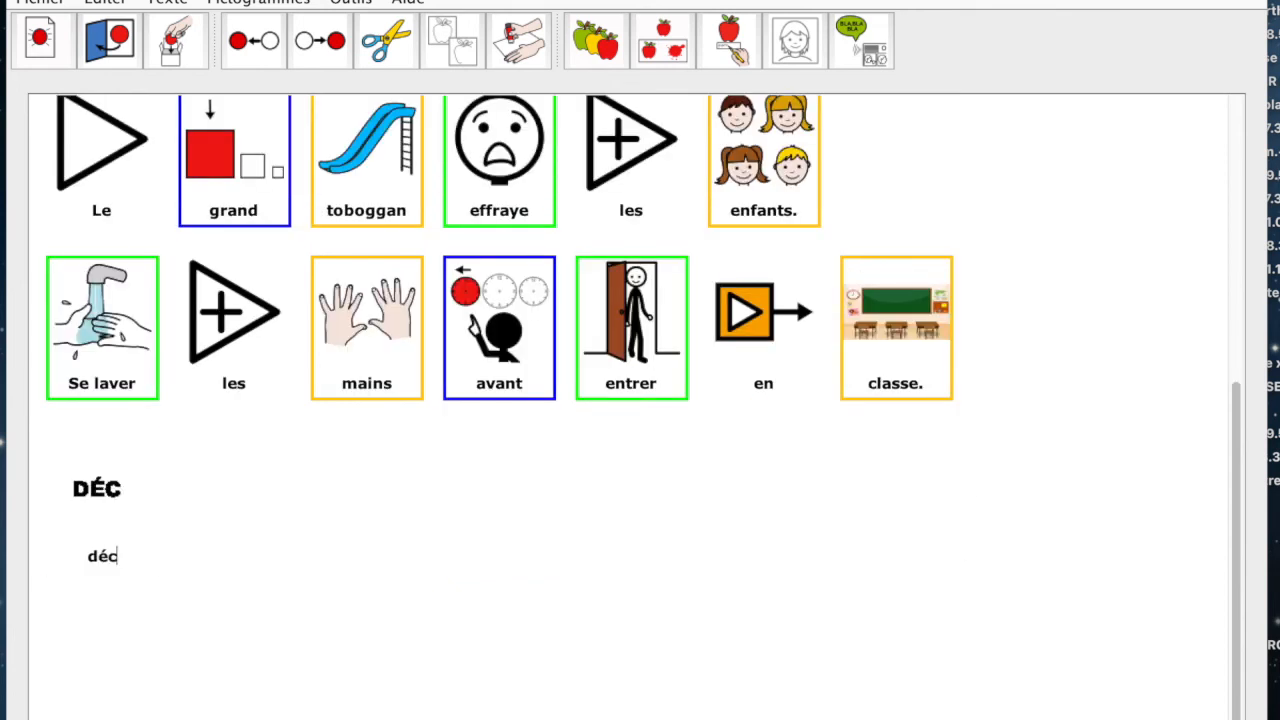
{"action": "type", "text": "ouper sur"}
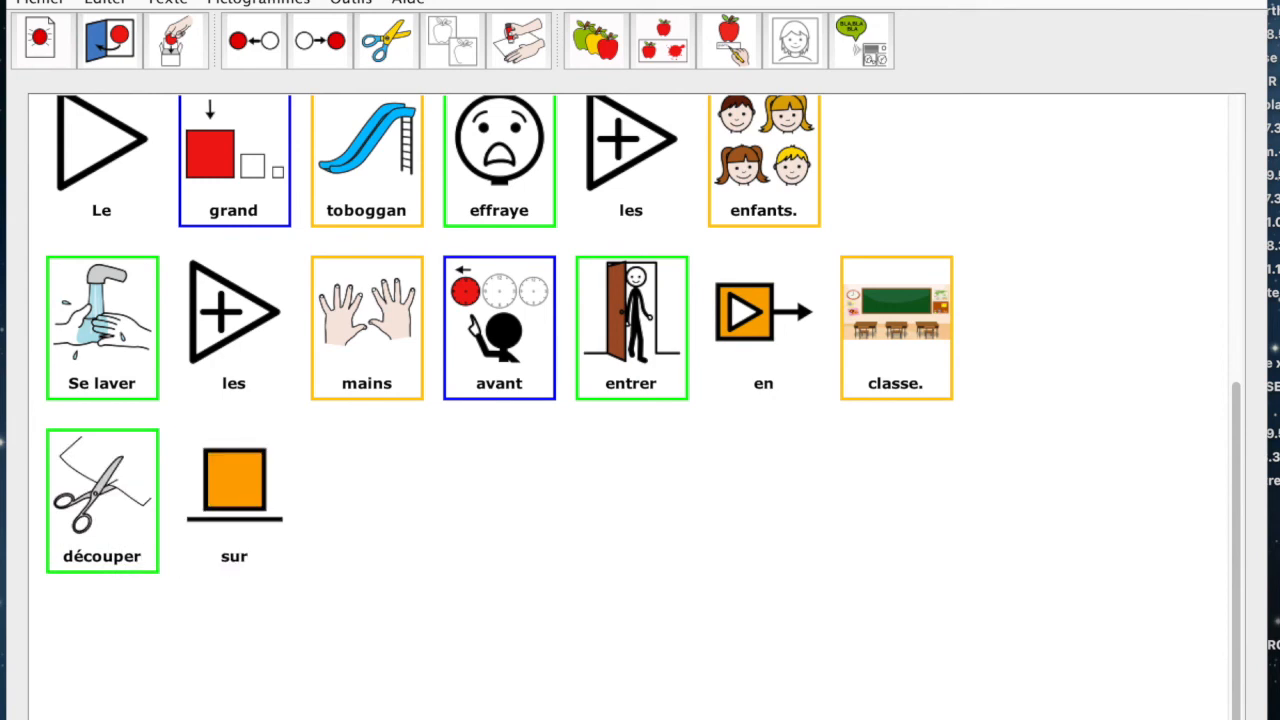
{"action": "type", "text": "l"}
{"action": "key", "text": "BackSpace"}
{"action": "type", "text": "la "}
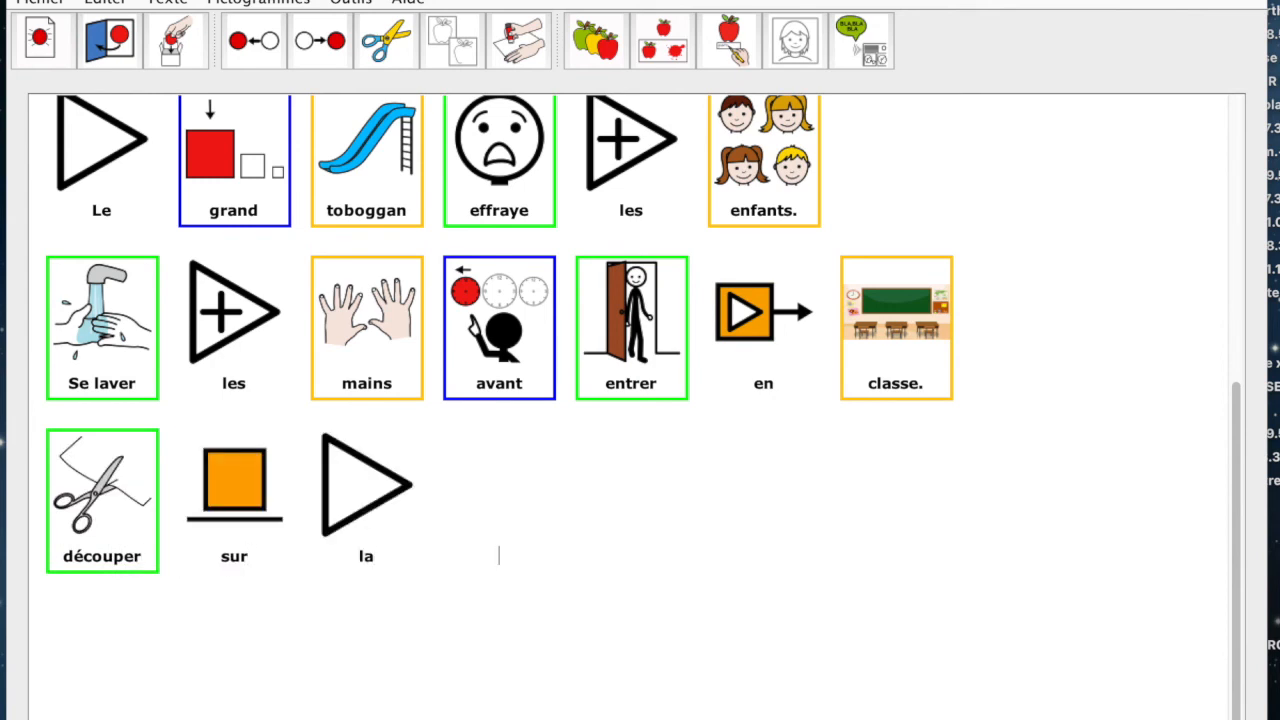
{"action": "type", "text": "ligne."}
Write the sentence "plier ses vêtements." with its pictograms on a new line, and start another line below it
{"action": "key", "text": "Return"}
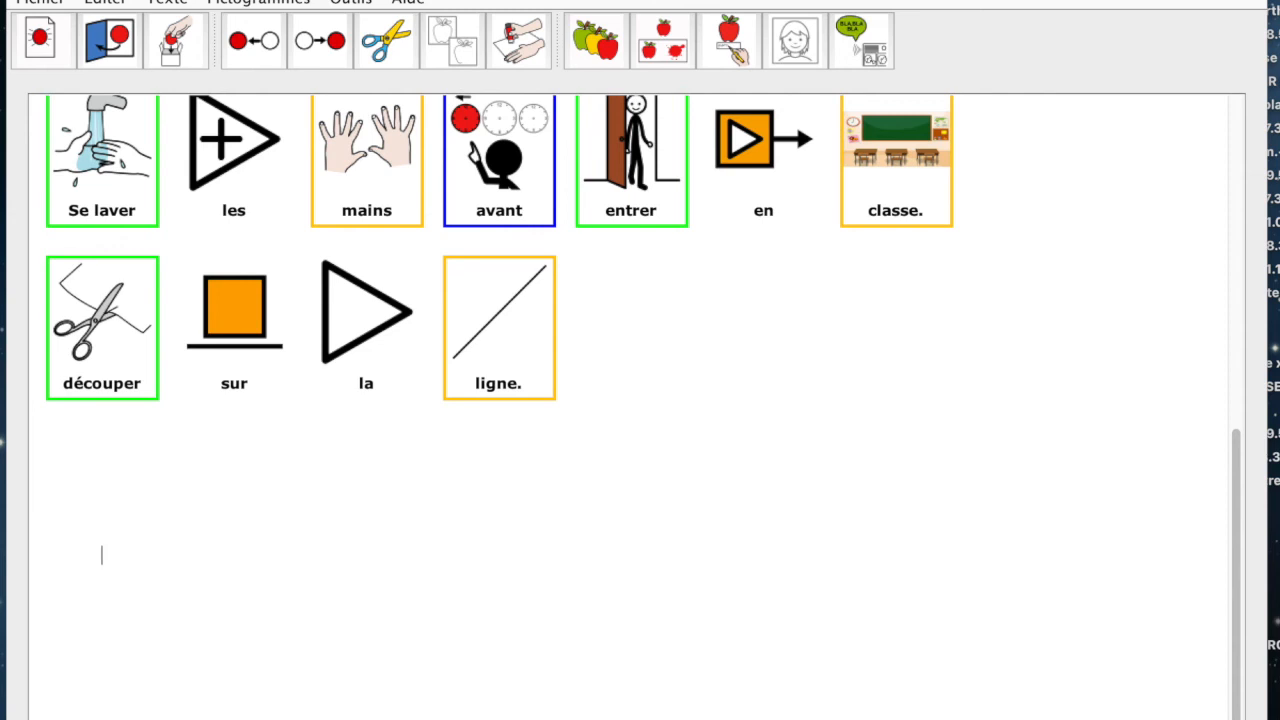
{"action": "type", "text": "plier "}
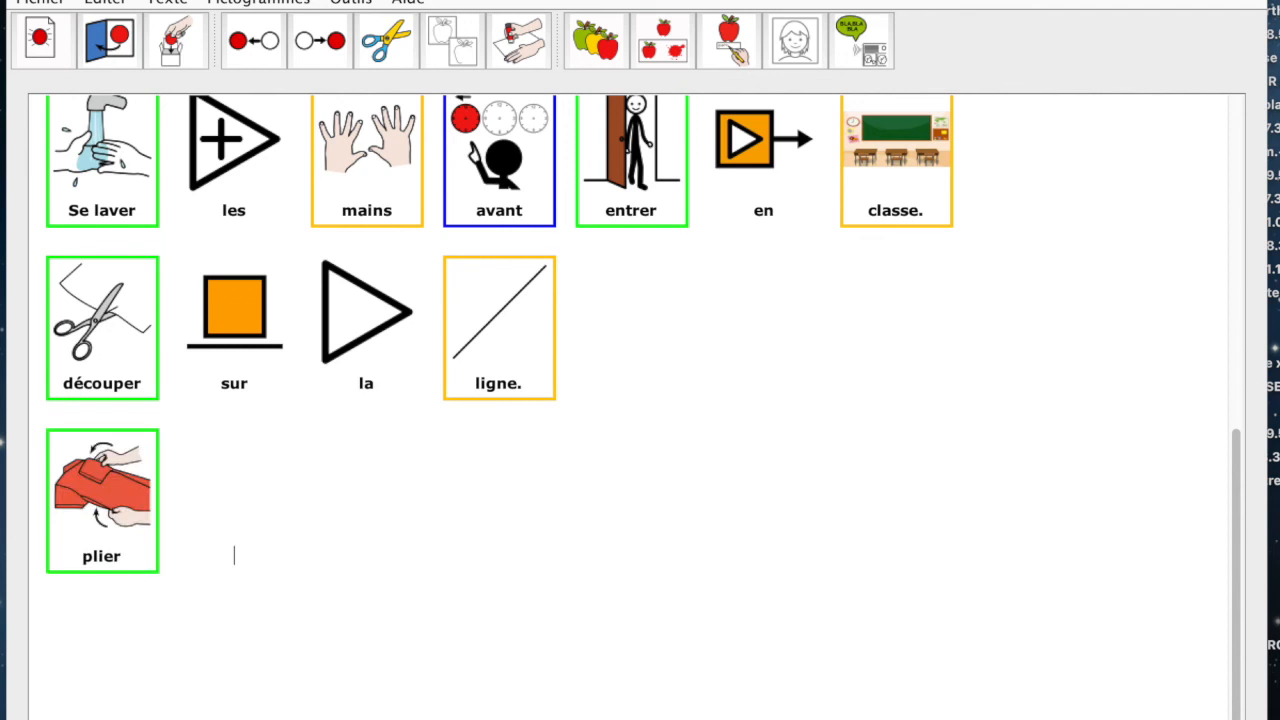
{"action": "type", "text": "ses "}
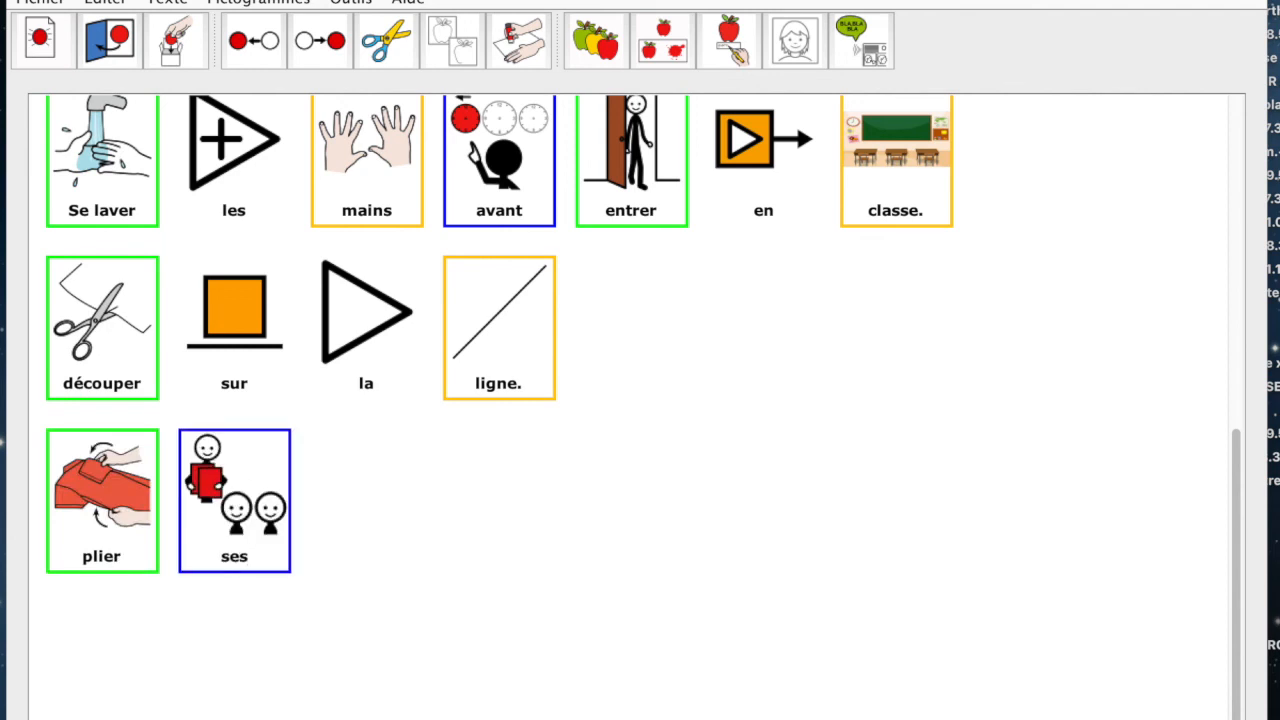
{"action": "type", "text": "vêtem"}
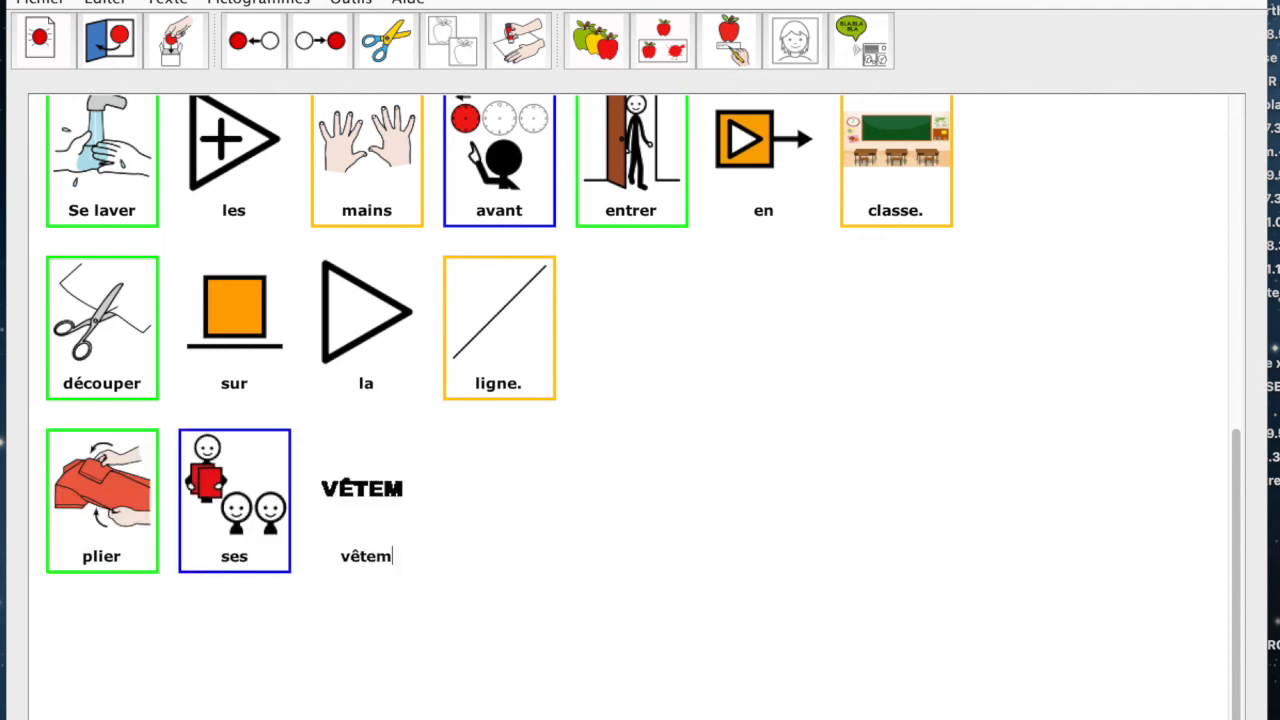
{"action": "type", "text": "ents"}
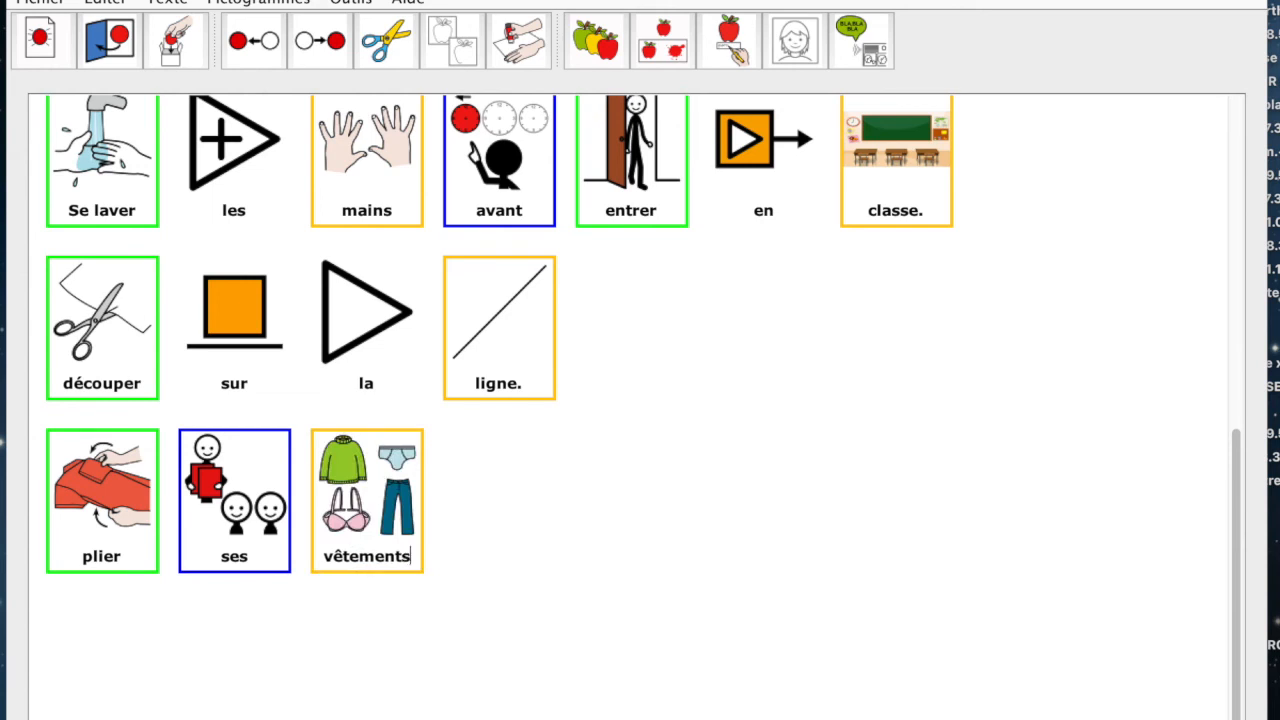
{"action": "type", "text": "."}
{"action": "key", "text": "Return"}
Try the word "mettre" at the start of the new line and remove it
{"action": "type", "text": "mettre"}
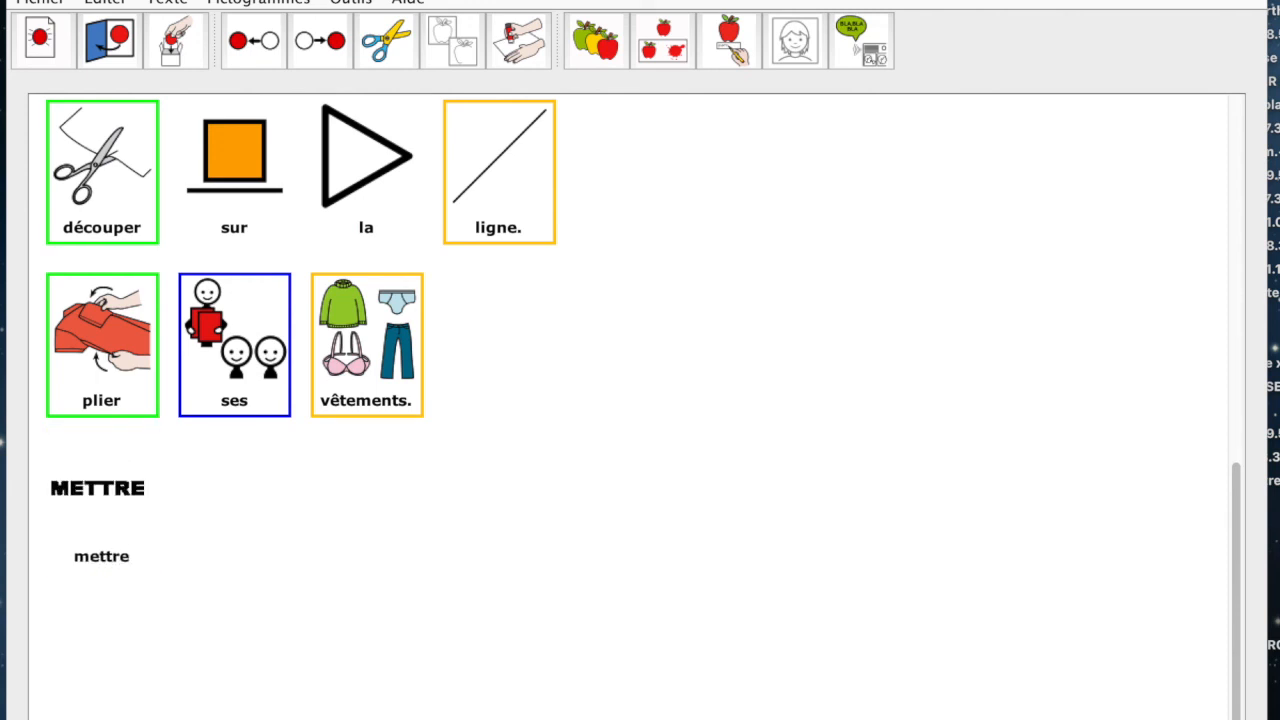
{"action": "key", "text": "BackSpace"}
{"action": "key", "text": "BackSpace"}
{"action": "key", "text": "BackSpace"}
{"action": "key", "text": "BackSpace"}
{"action": "key", "text": "BackSpace"}
{"action": "key", "text": "BackSpace"}
Try the word "enfiler" instead, cycle through its alternative pictograms, and delete the word
{"action": "type", "text": "enfiler"}
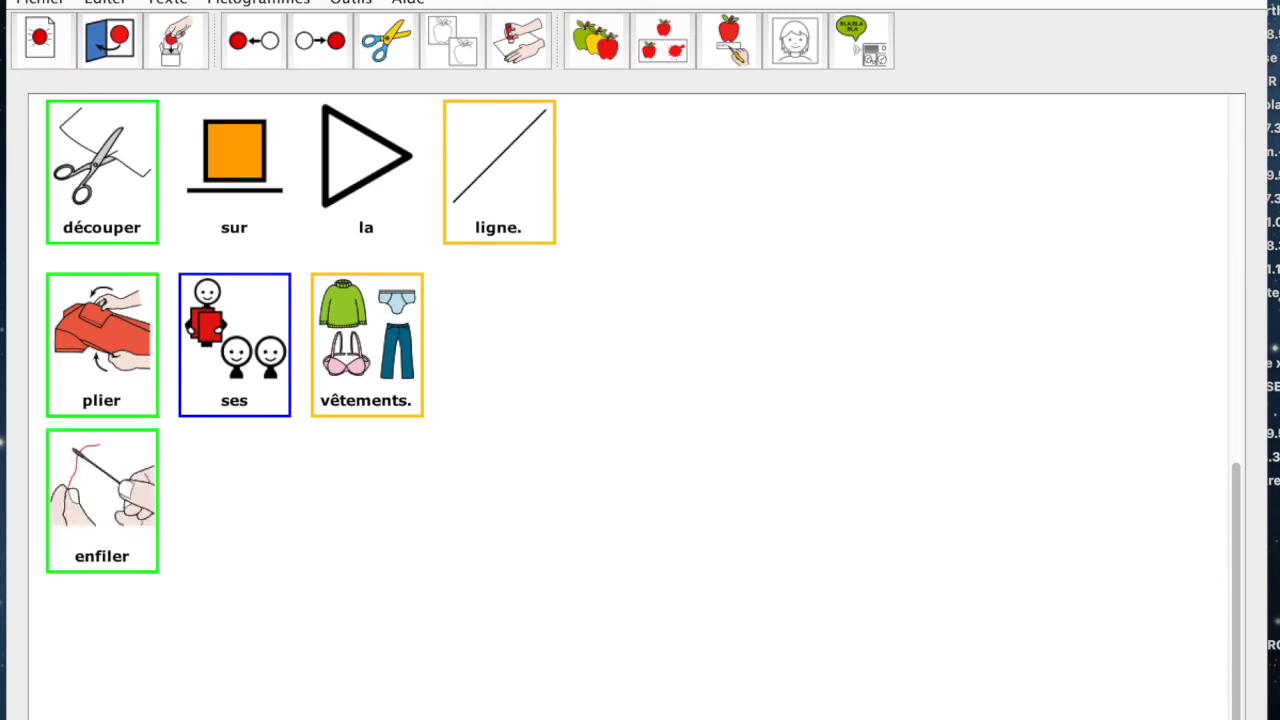
{"action": "left_click", "coordinate": [601, 45]}
{"action": "left_click", "coordinate": [601, 45]}
{"action": "left_click", "coordinate": [601, 45]}
{"action": "left_click", "coordinate": [601, 45]}
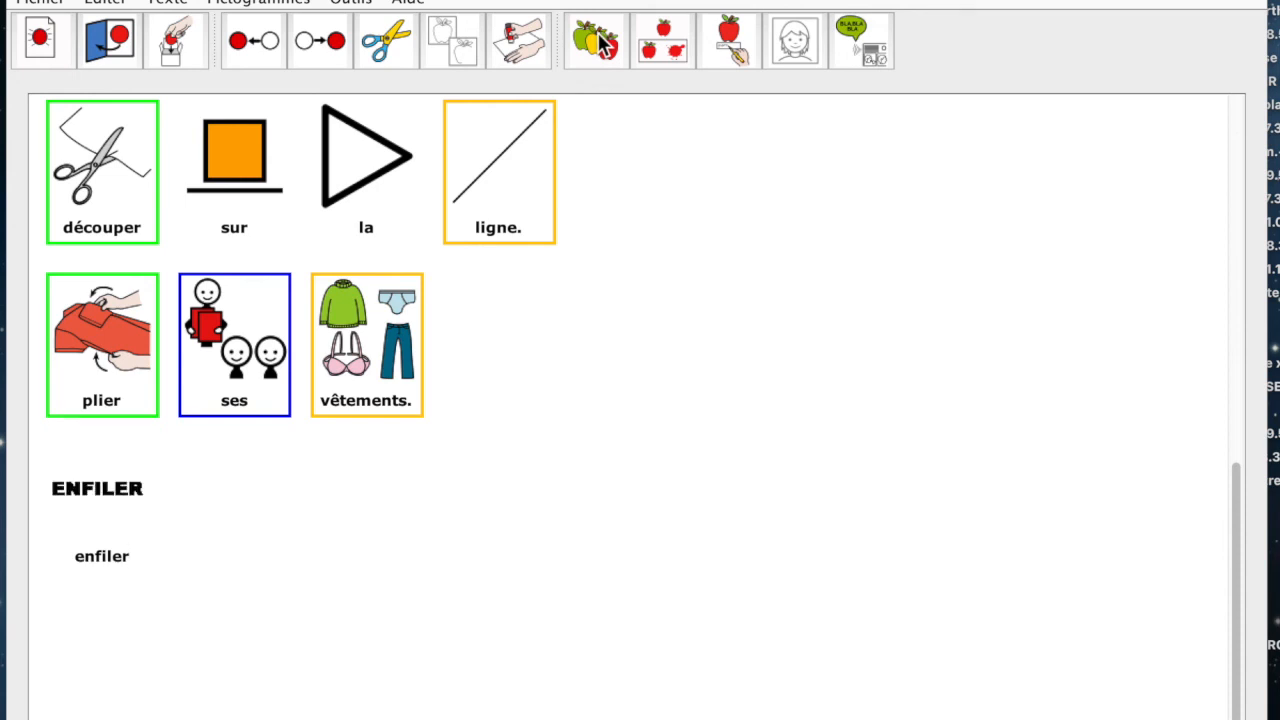
{"action": "key", "text": "BackSpace"}
{"action": "key", "text": "BackSpace"}
{"action": "key", "text": "BackSpace"}
{"action": "key", "text": "BackSpace"}
{"action": "key", "text": "BackSpace"}
{"action": "key", "text": "BackSpace"}
{"action": "key", "text": "BackSpace"}
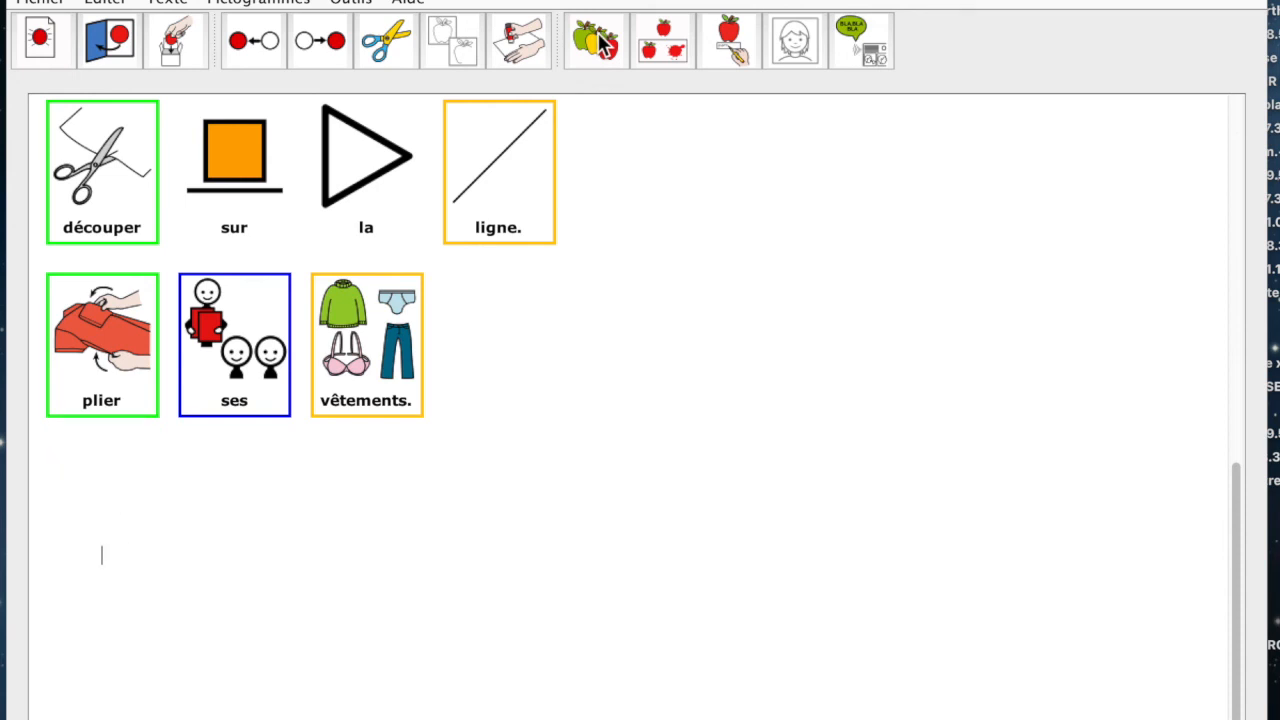
Enter "habiller", rename its dressing pictogram "mettre" while keeping the picture, and complete the sentence with "son pyjama."
{"action": "type", "text": "habiller"}
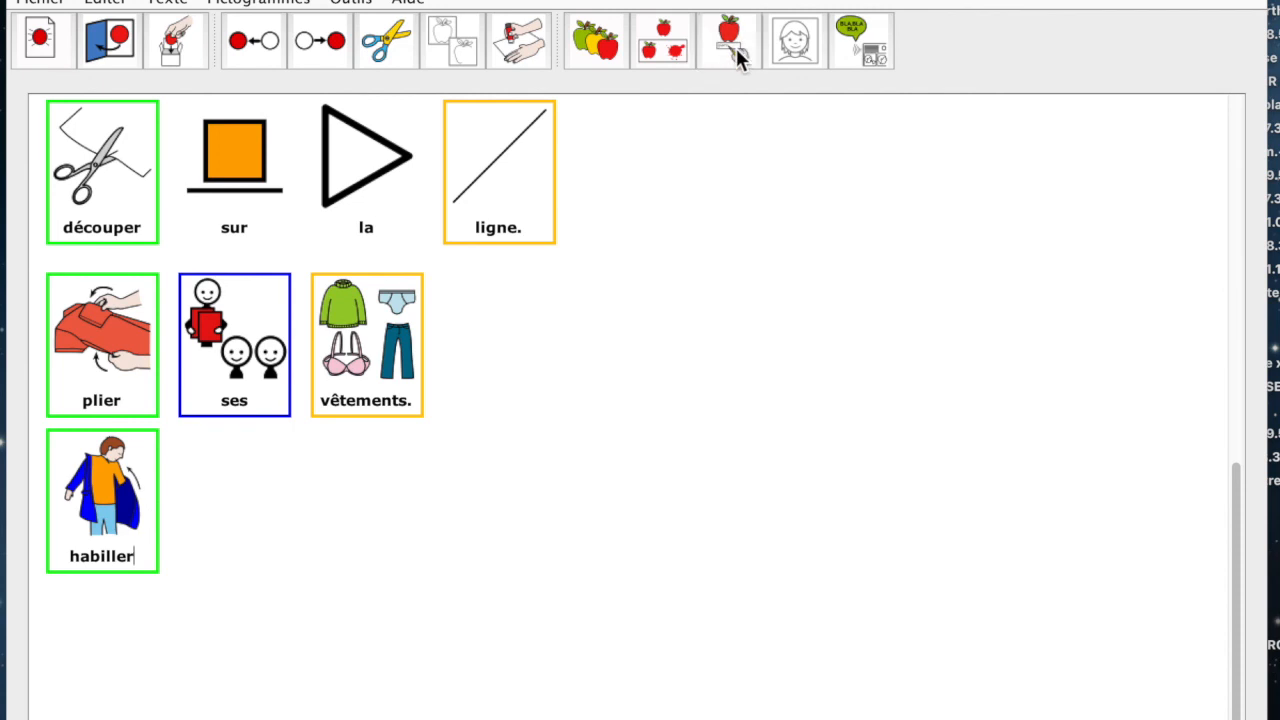
{"action": "key", "text": "BackSpace"}
{"action": "key", "text": "BackSpace"}
{"action": "key", "text": "BackSpace"}
{"action": "key", "text": "BackSpace"}
{"action": "key", "text": "BackSpace"}
{"action": "key", "text": "BackSpace"}
{"action": "key", "text": "BackSpace"}
{"action": "key", "text": "BackSpace"}
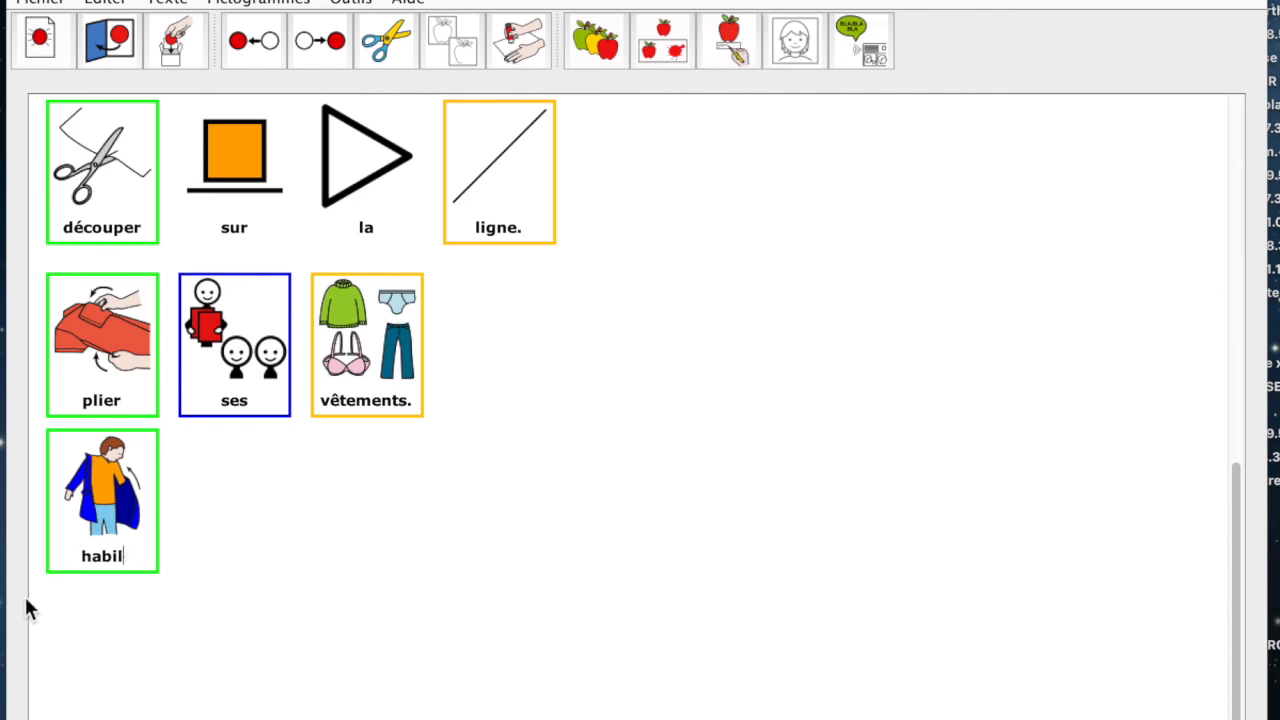
{"action": "type", "text": "mettre son "}
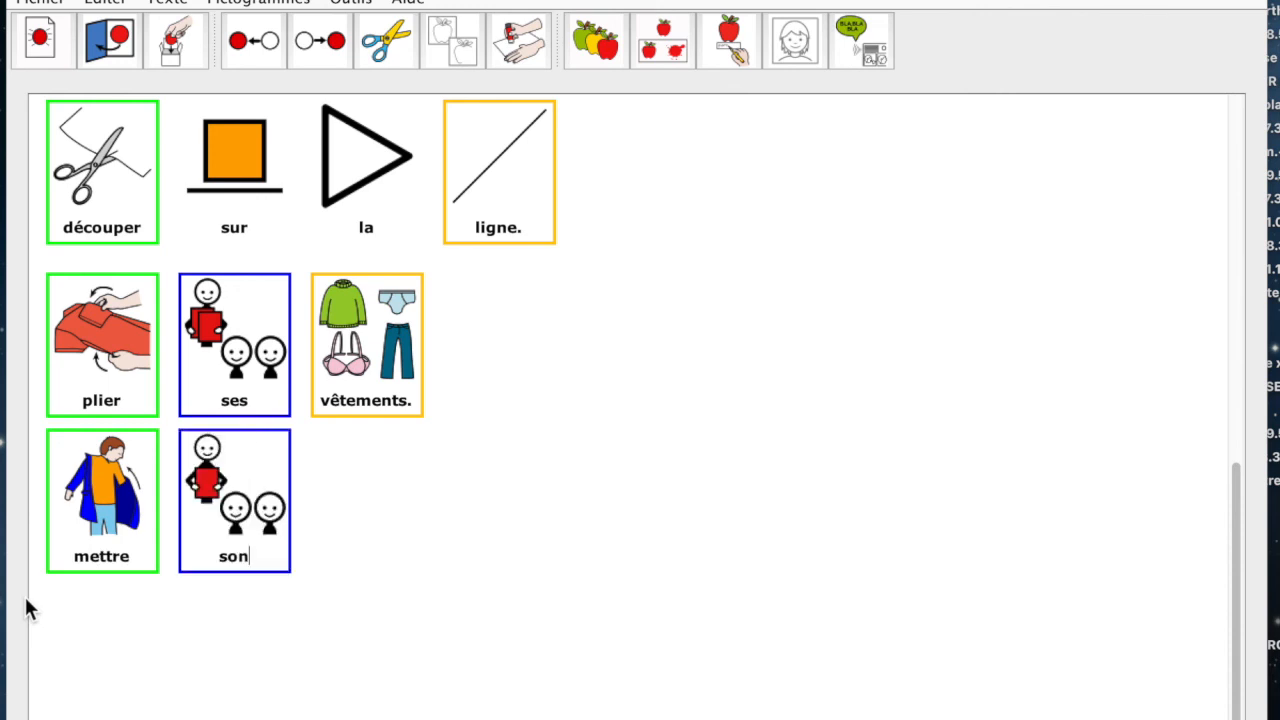
{"action": "type", "text": "pyjam"}
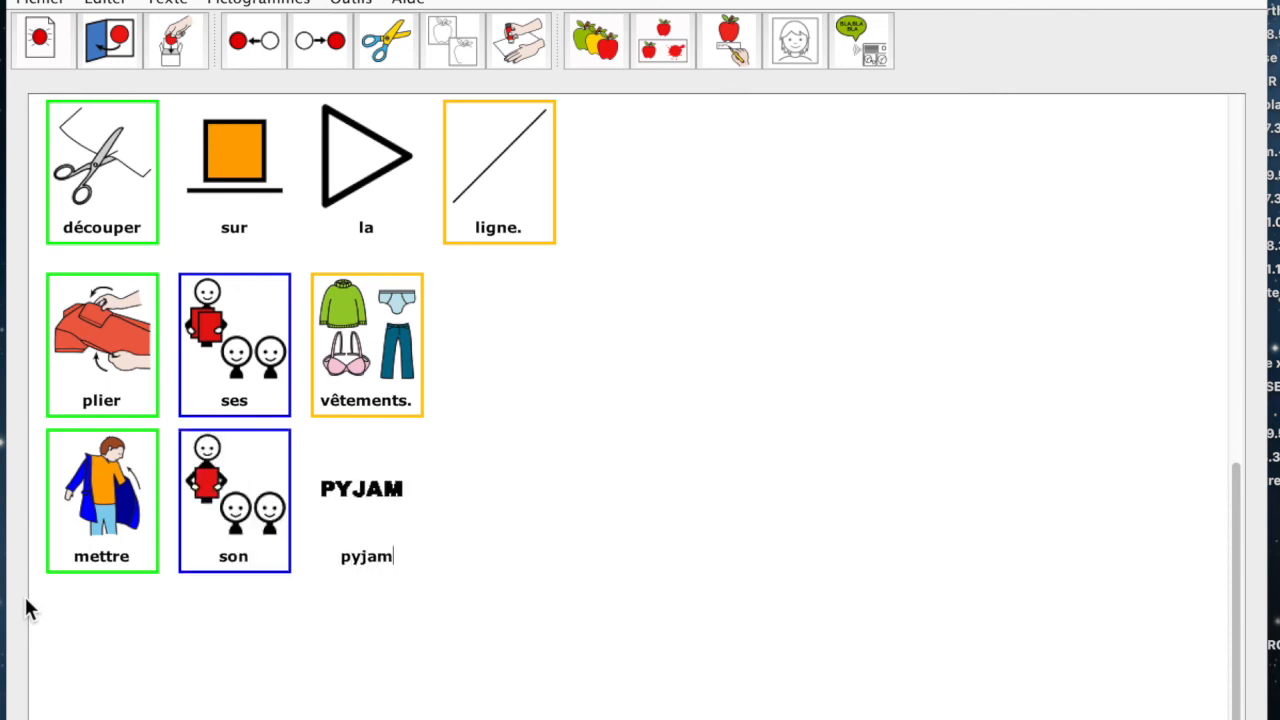
{"action": "type", "text": "a."}
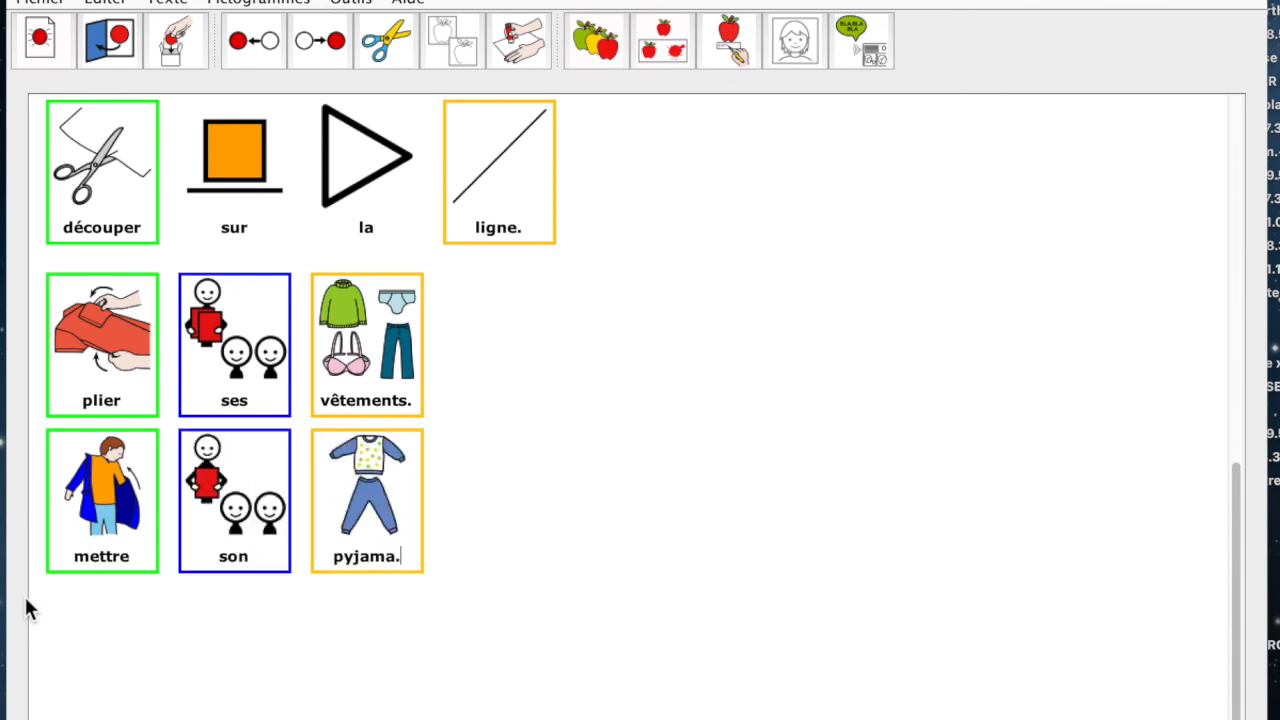
Write "laver les dents" on a new line, split it into separate word pictograms, and recombine it into the single compound pictogram
{"action": "key", "text": "Return"}
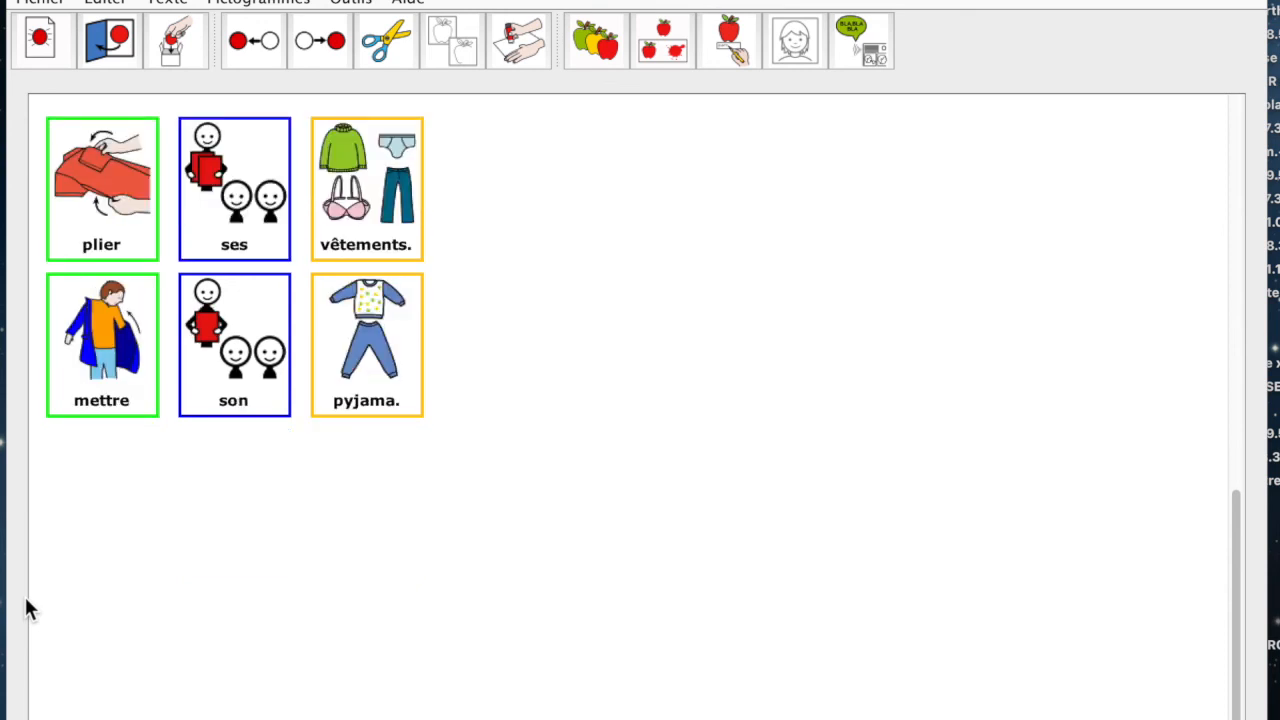
{"action": "type", "text": "laver"}
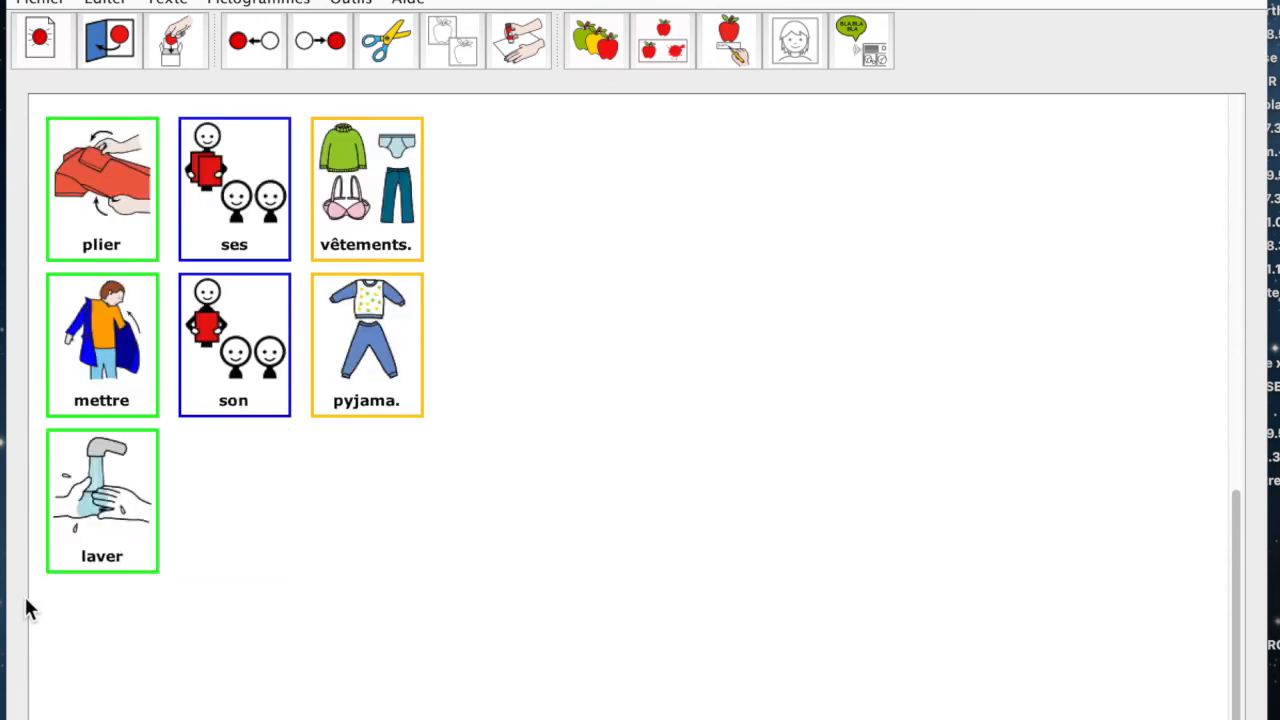
{"action": "type", "text": " les dents"}
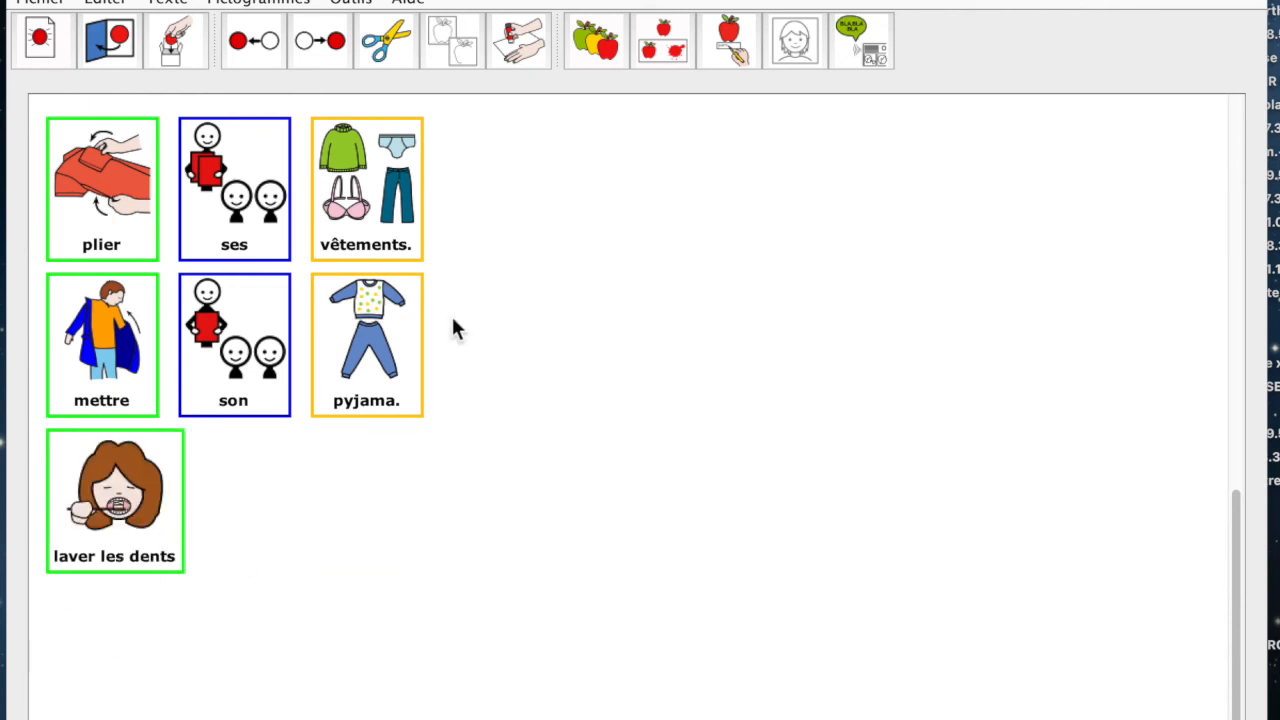
{"action": "left_click", "coordinate": [671, 60]}
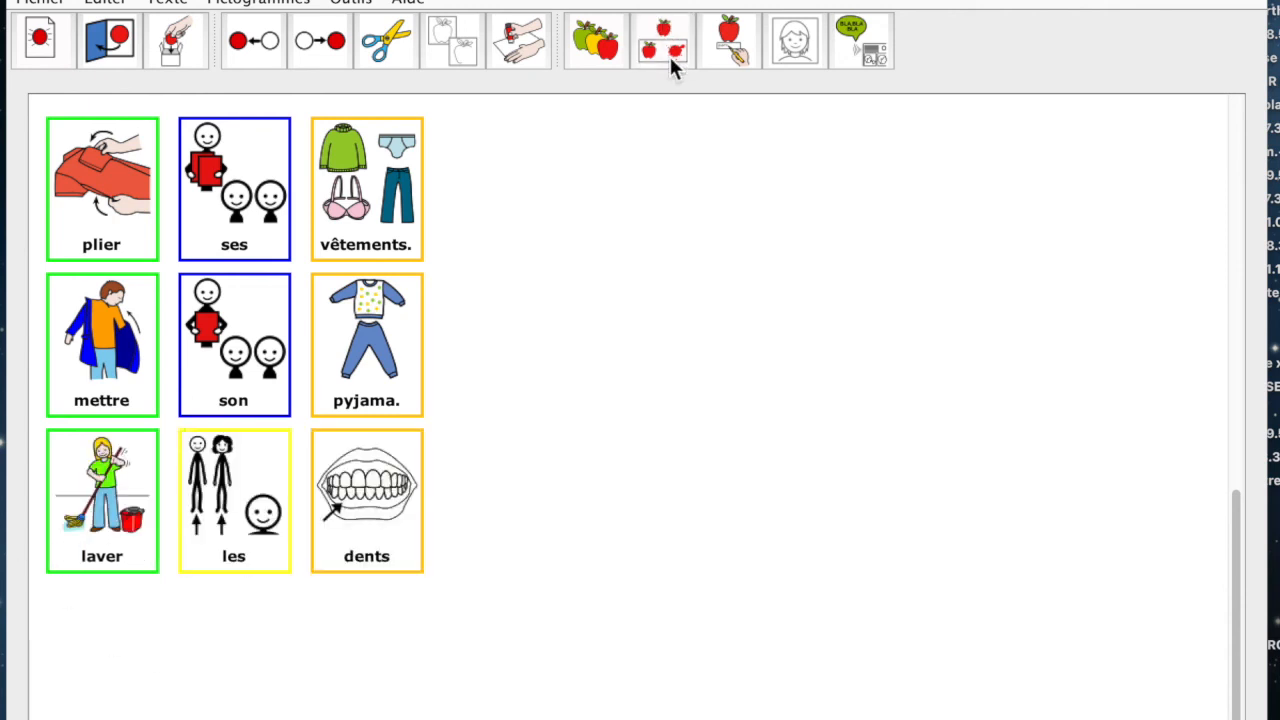
{"action": "left_click", "coordinate": [670, 56]}
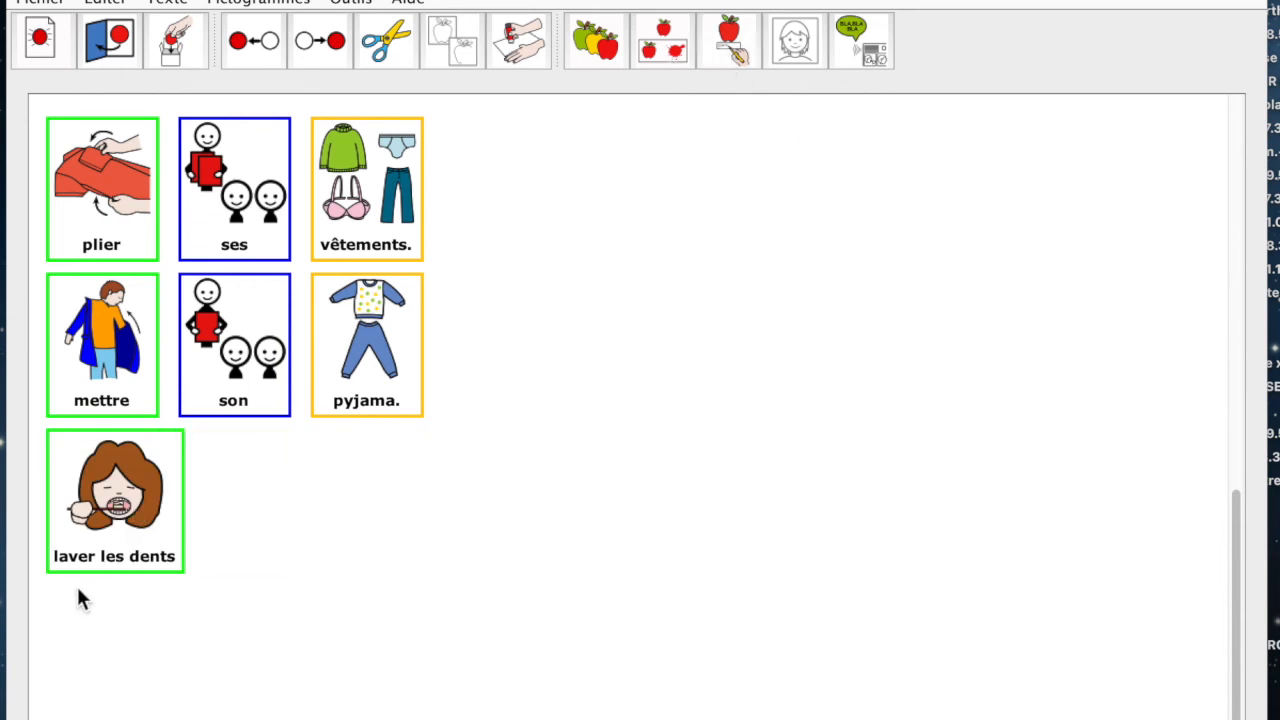
Add "Se" with a capital S in front of "laver les dents" in the compound pictogram's text
{"action": "left_click", "coordinate": [52, 556]}
{"action": "type", "text": "se"}
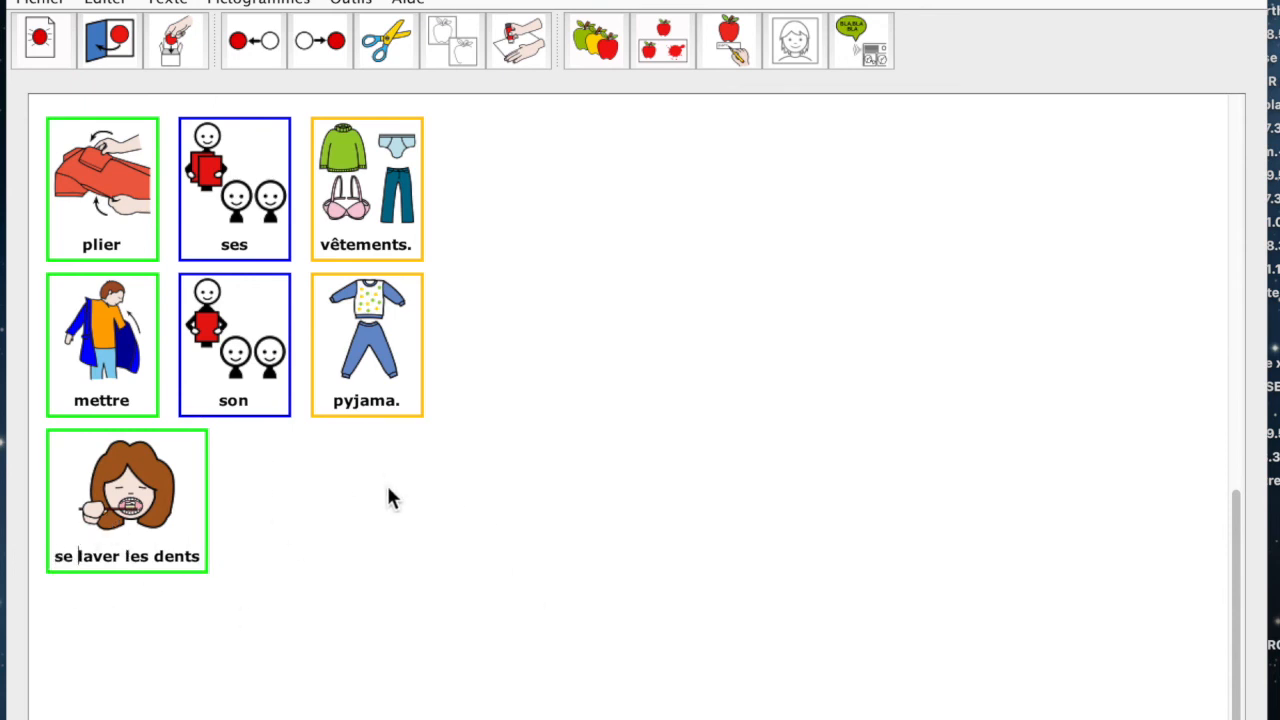
{"action": "left_click", "coordinate": [66, 612]}
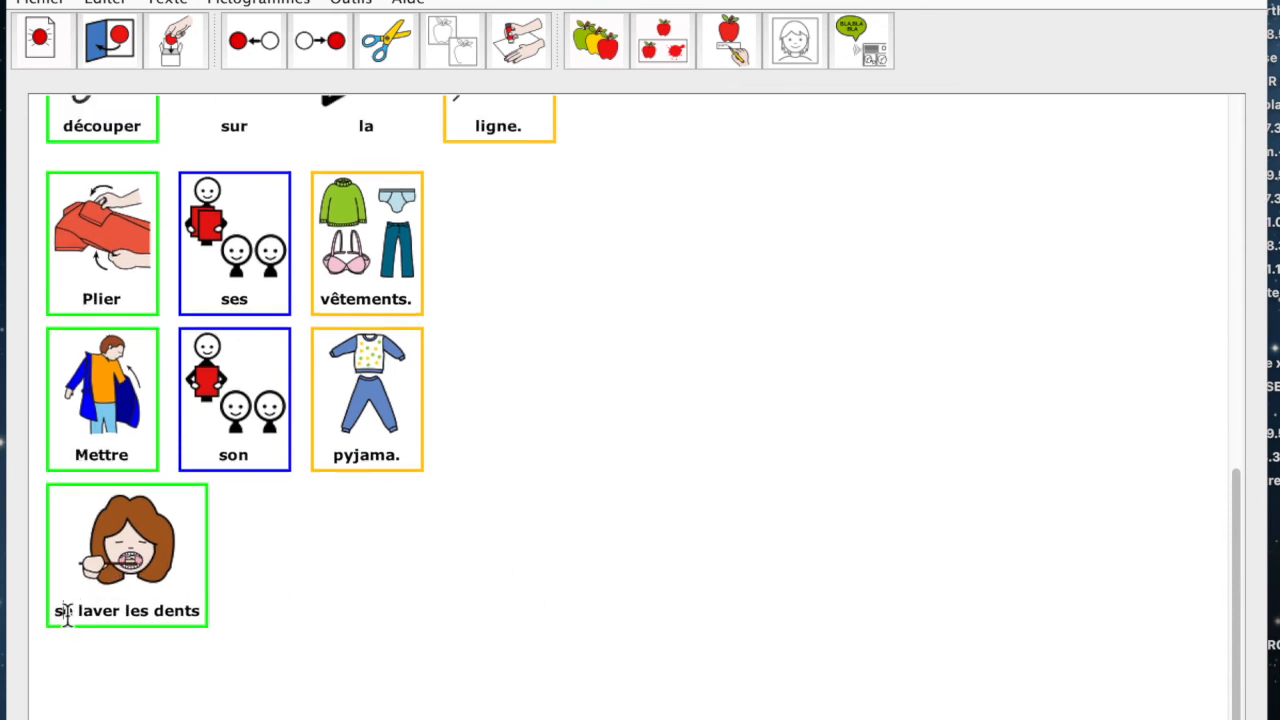
{"action": "key", "text": "BackSpace"}
{"action": "type", "text": "S"}
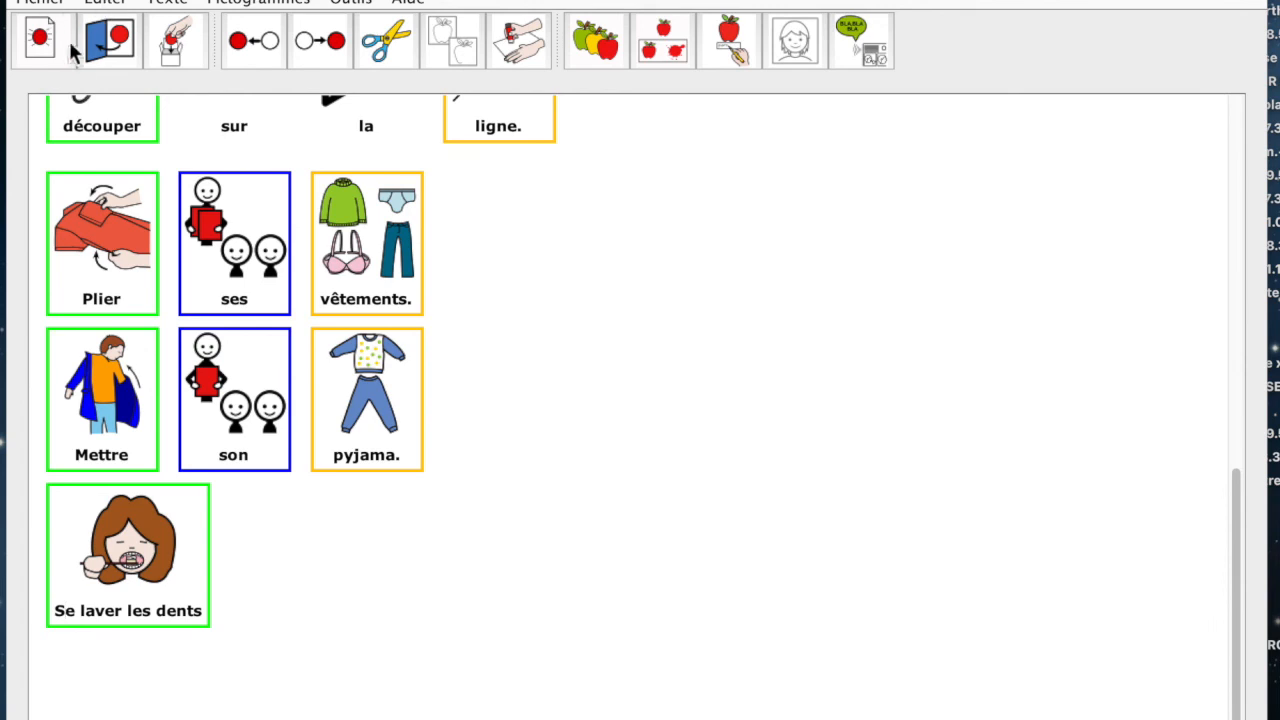
Open the PDF export settings for the document
{"action": "left_click", "coordinate": [56, 6]}
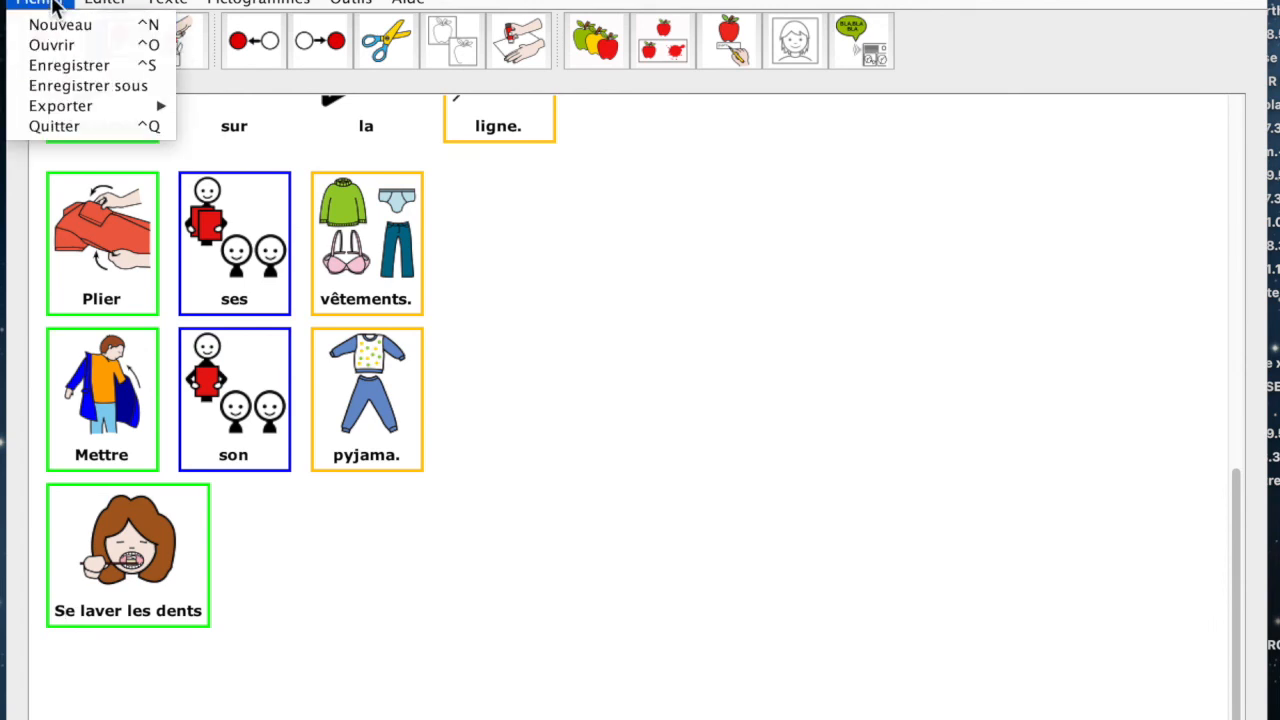
{"action": "mouse_move", "coordinate": [71, 110]}
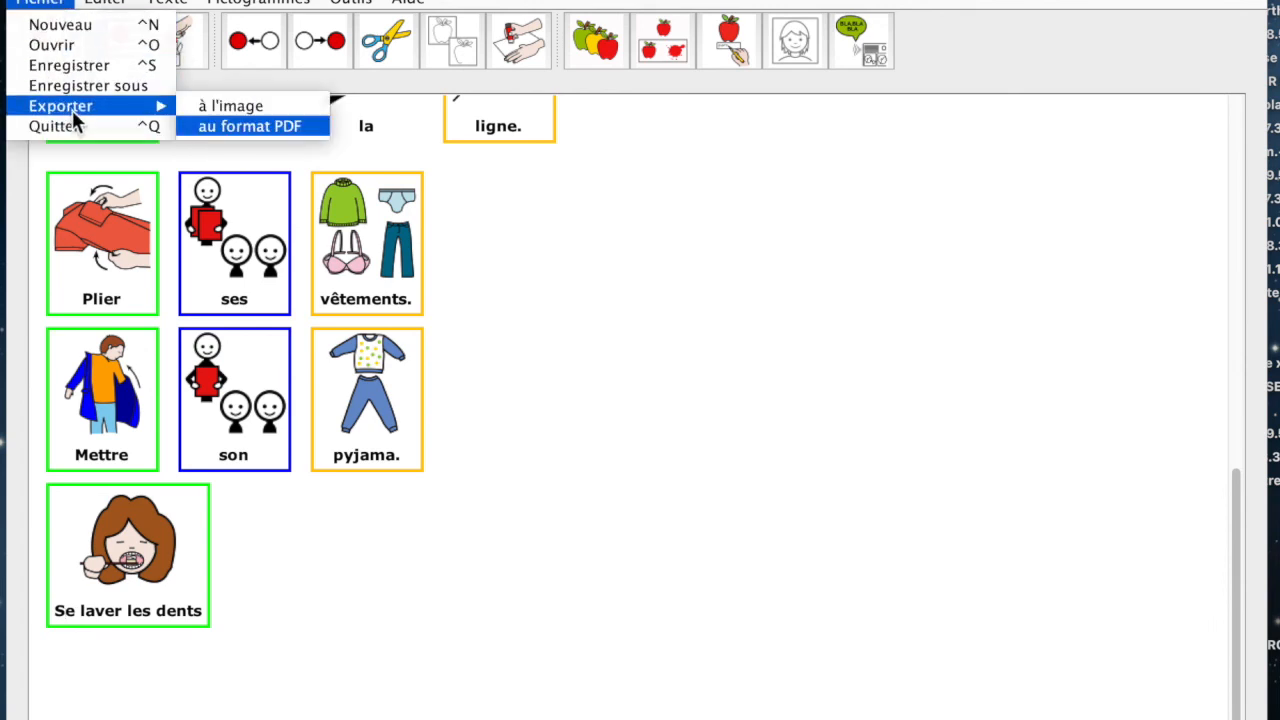
{"action": "left_click", "coordinate": [251, 125]}
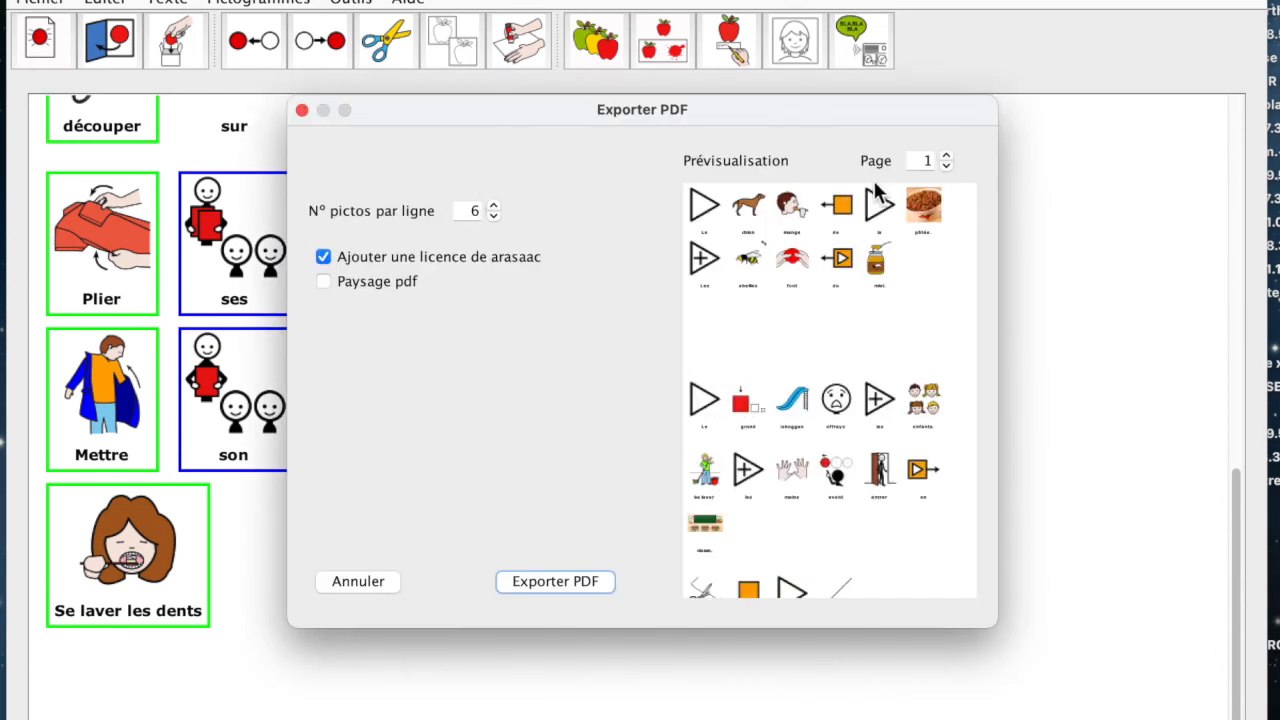
Preview the PDF layout with 7 pictograms per line and set the number back to 6
{"action": "left_click", "coordinate": [494, 205]}
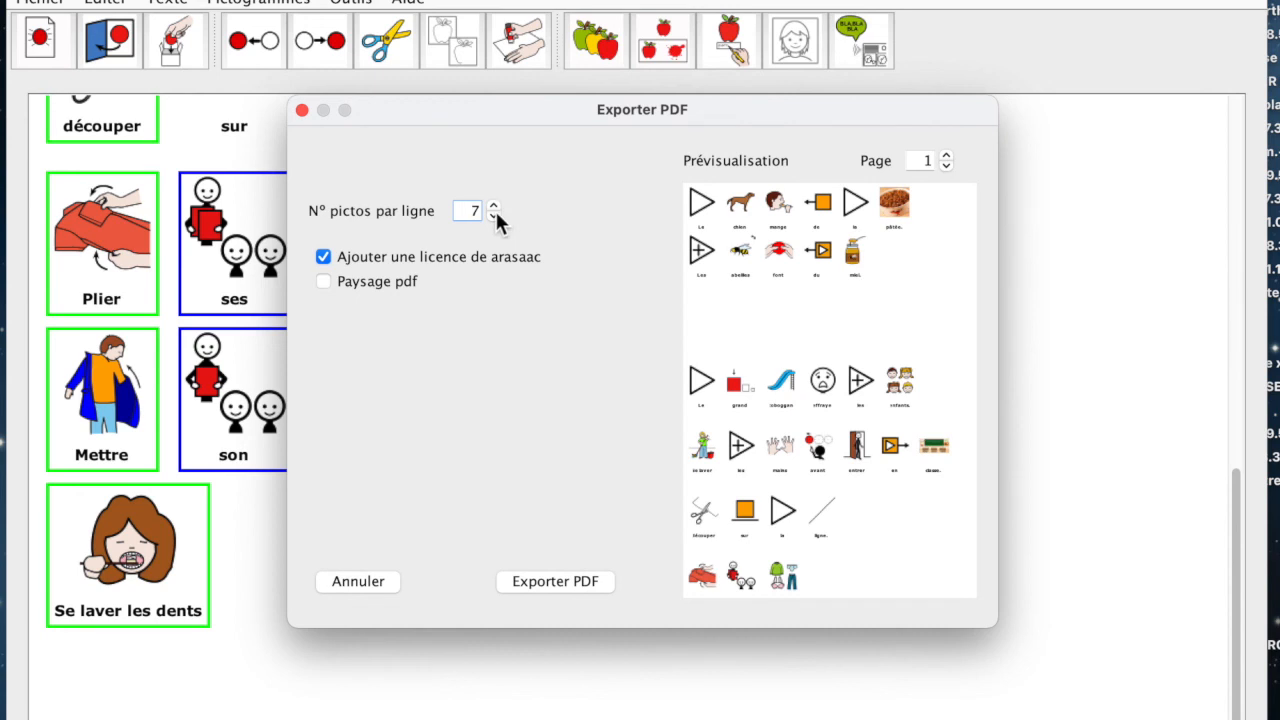
{"action": "left_click", "coordinate": [494, 215]}
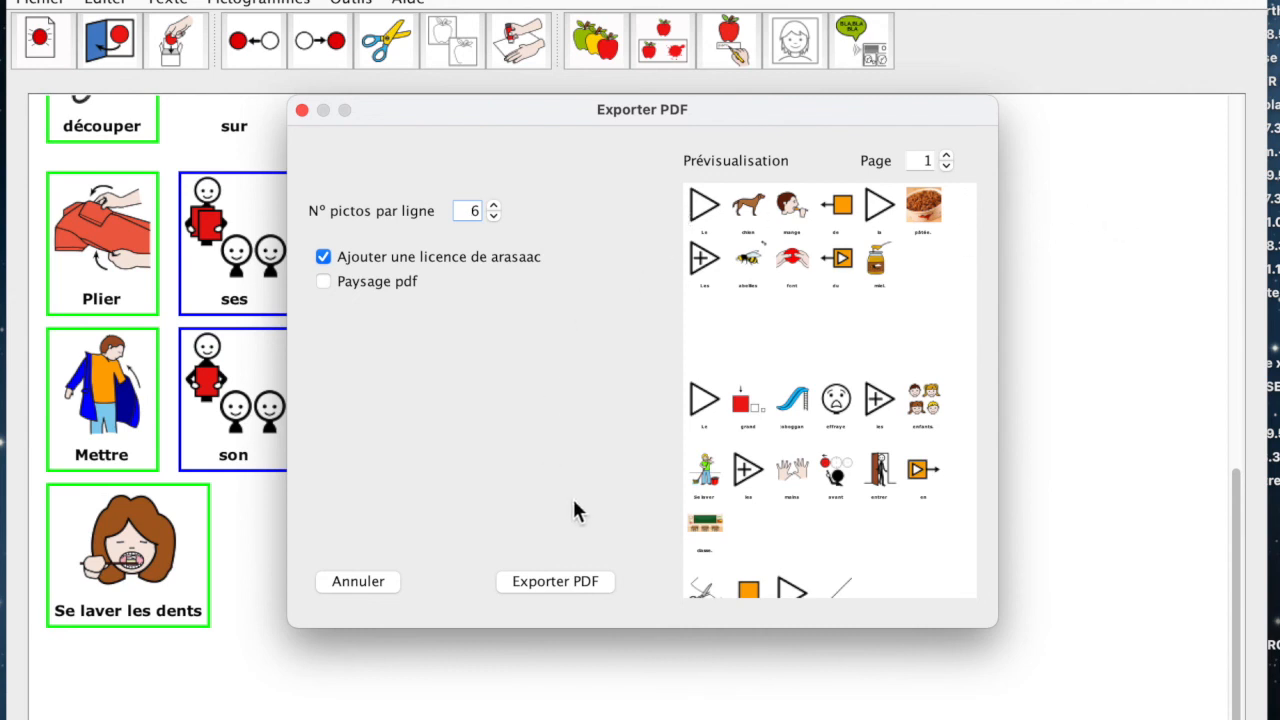
{"action": "key", "text": "Tab"}
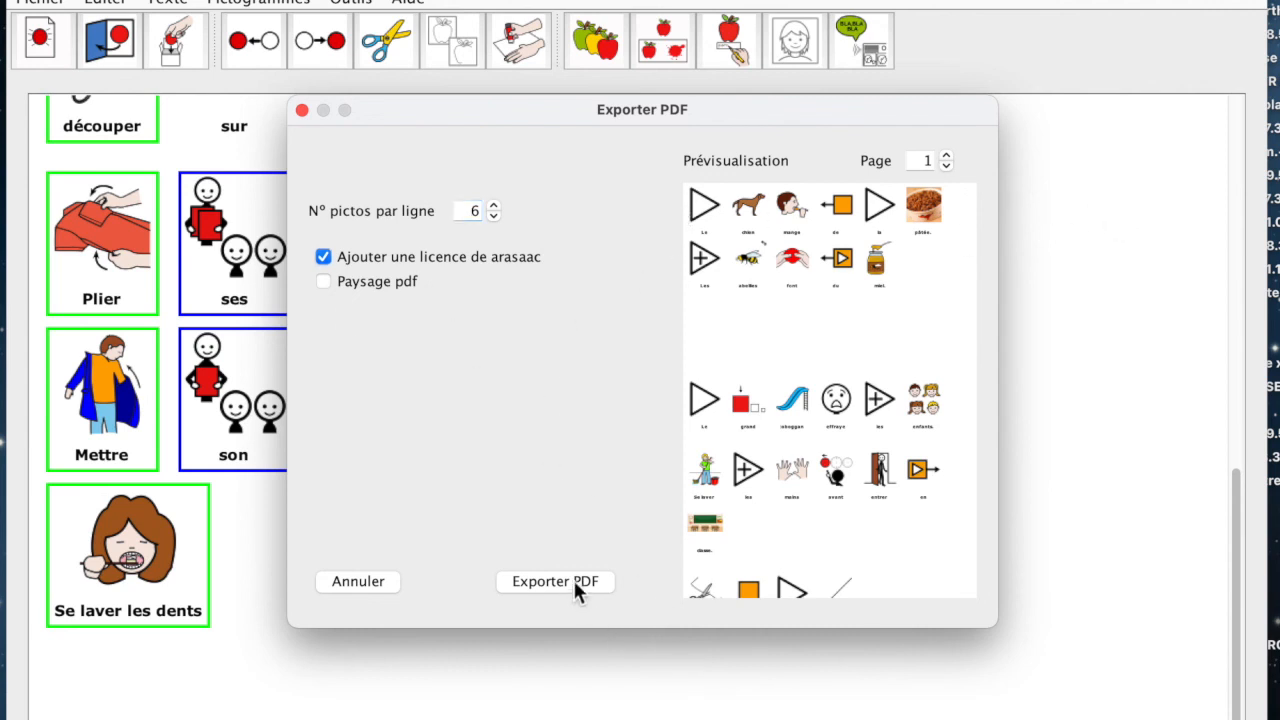